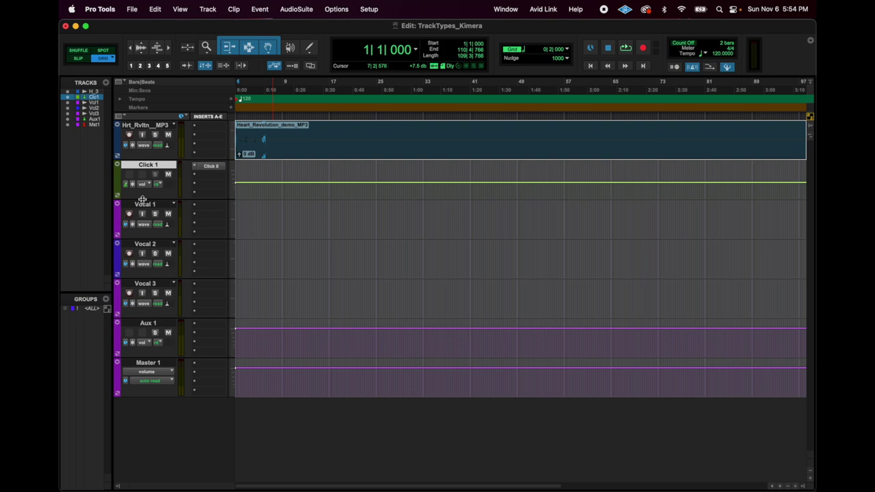
Step: Shrink the Click 1 track to mini height and toggle its mute on and off
drag(142, 198, 143, 172)
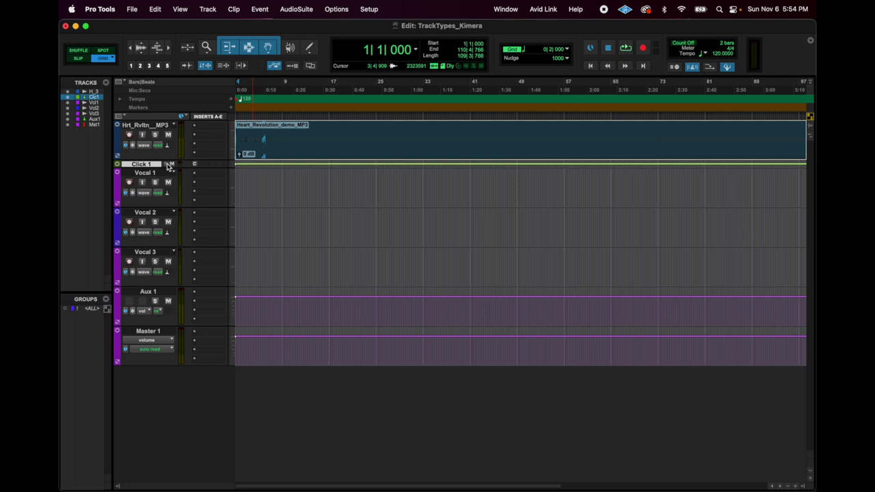
click(171, 165)
click(172, 165)
click(368, 7)
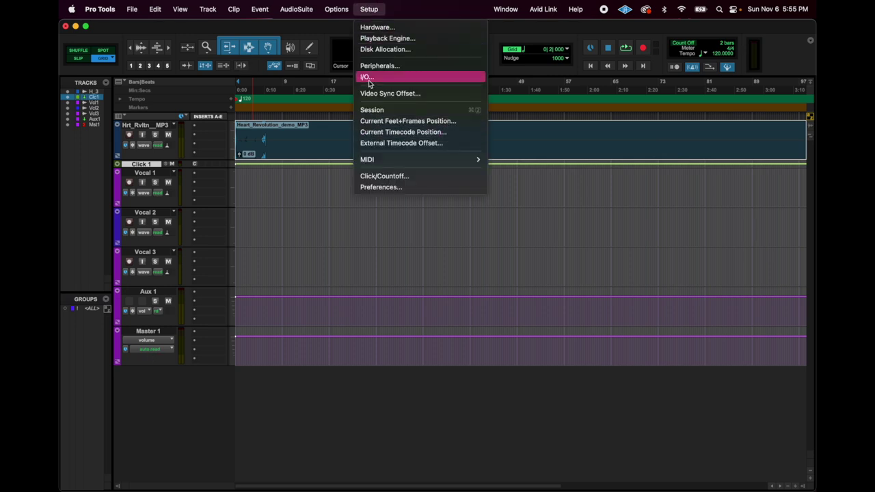
Step: In the Color Palette, colour Vocal 1, Vocal 2 and Vocal 3 cyan
mouse_move(506, 9)
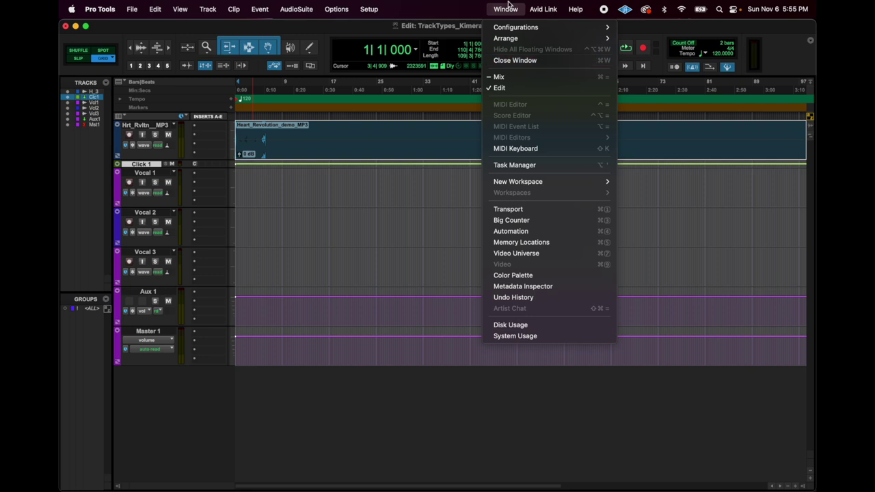
click(513, 275)
click(145, 172)
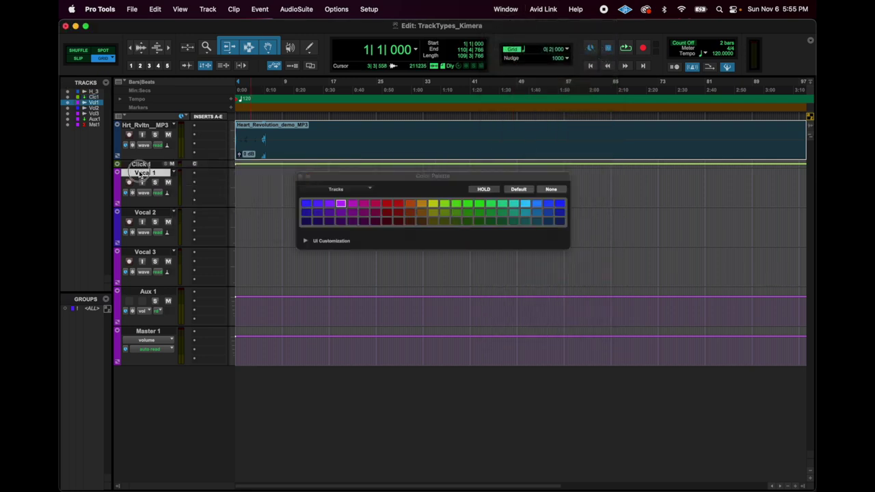
shift+click(143, 252)
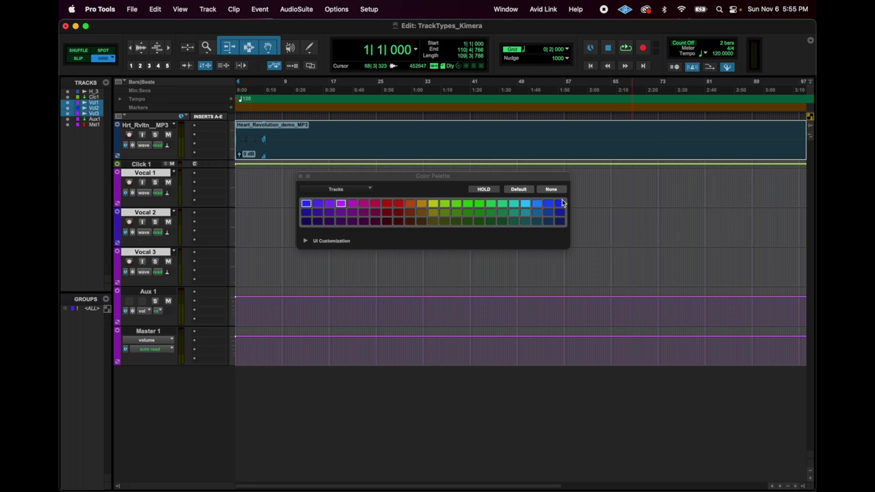
click(527, 204)
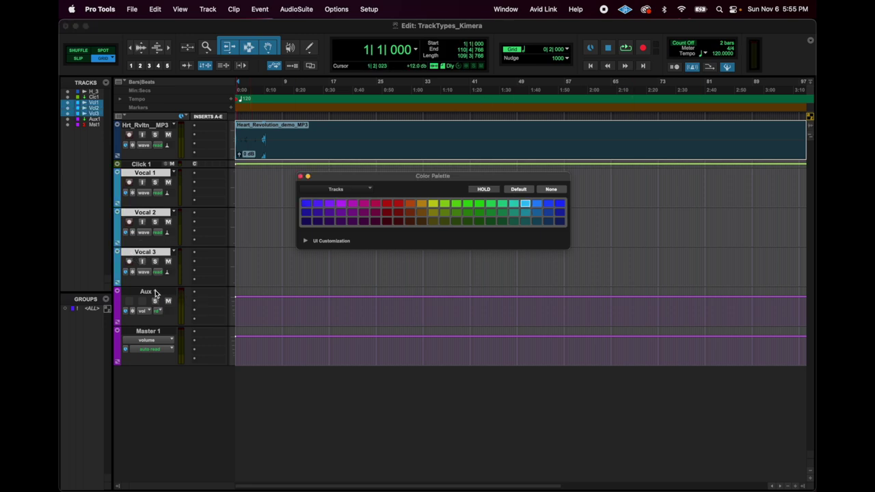
Step: Colour Aux 1 blue and Master 1 red, then close the palette
click(155, 292)
click(558, 205)
click(162, 332)
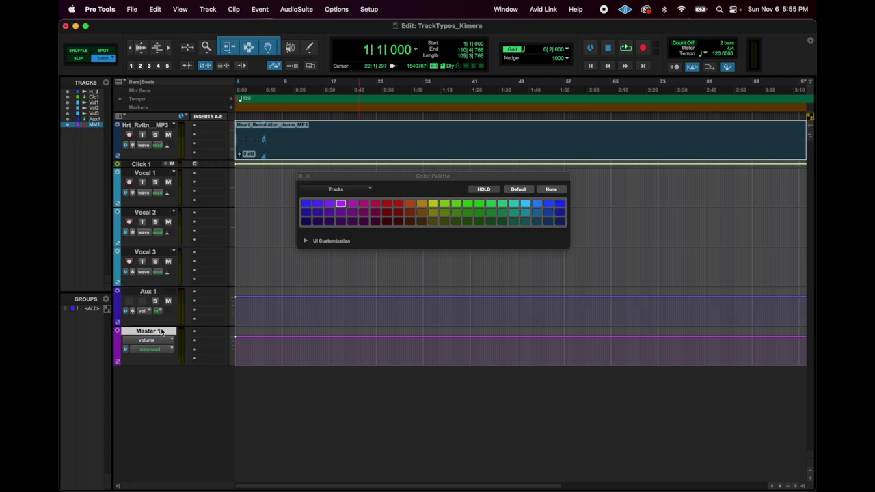
click(387, 205)
click(300, 176)
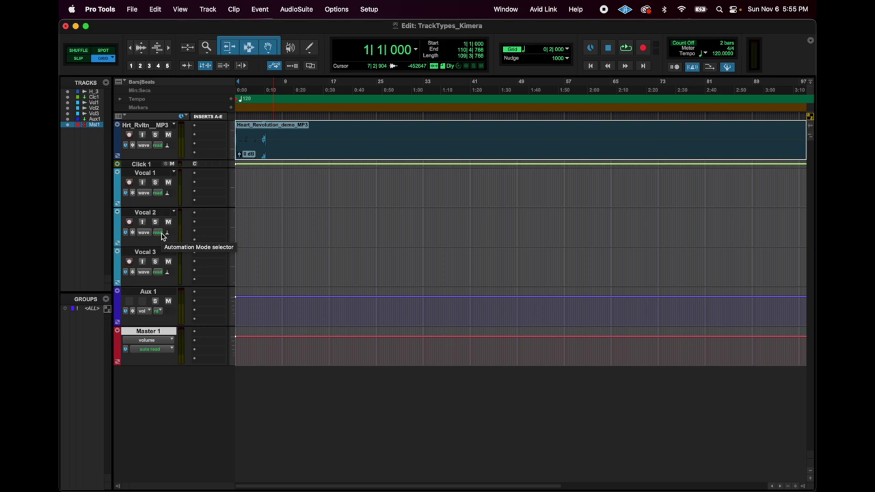
Step: Show the Mix window with Cmd+= and toggle Narrow Mix on and off to keep normal-width strips
key(super+equal)
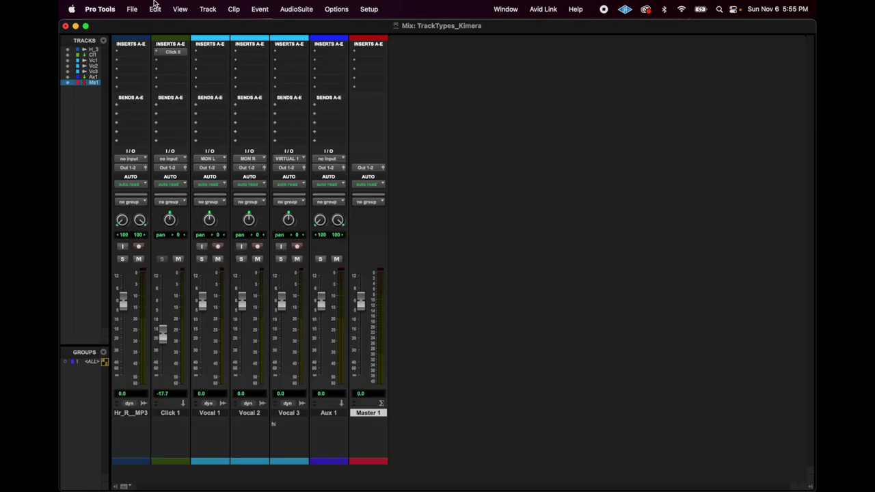
click(180, 8)
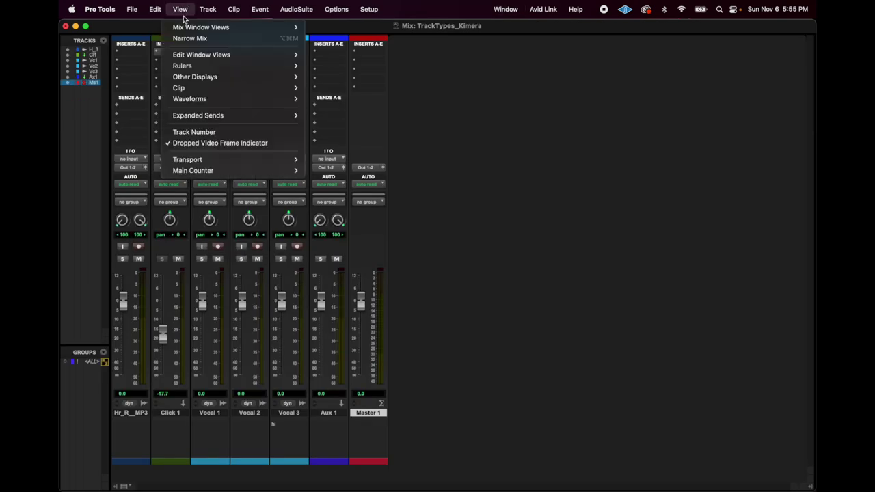
click(182, 39)
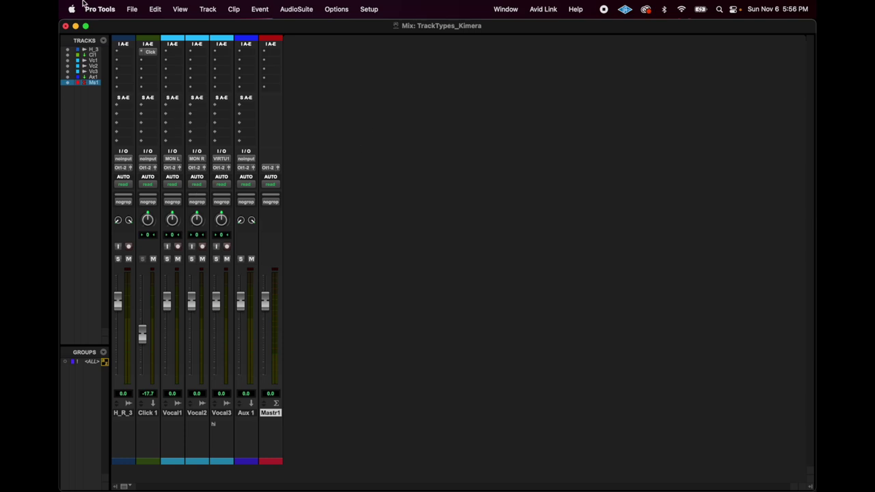
click(183, 6)
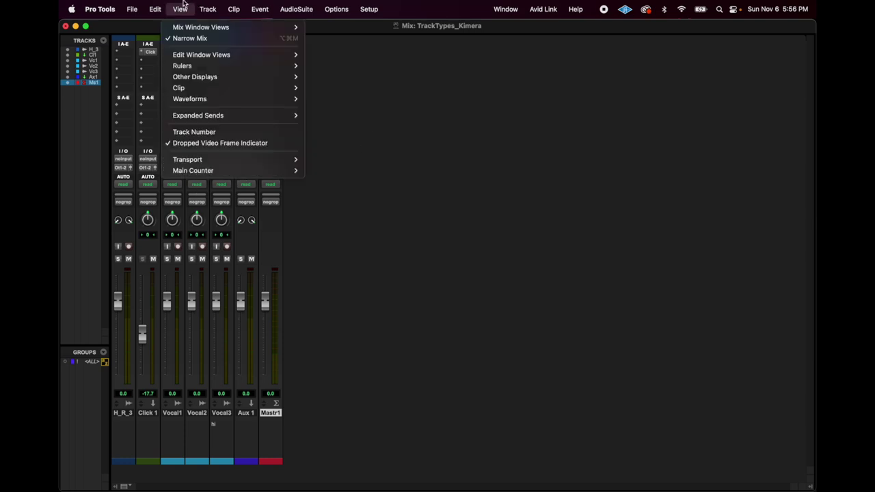
click(210, 39)
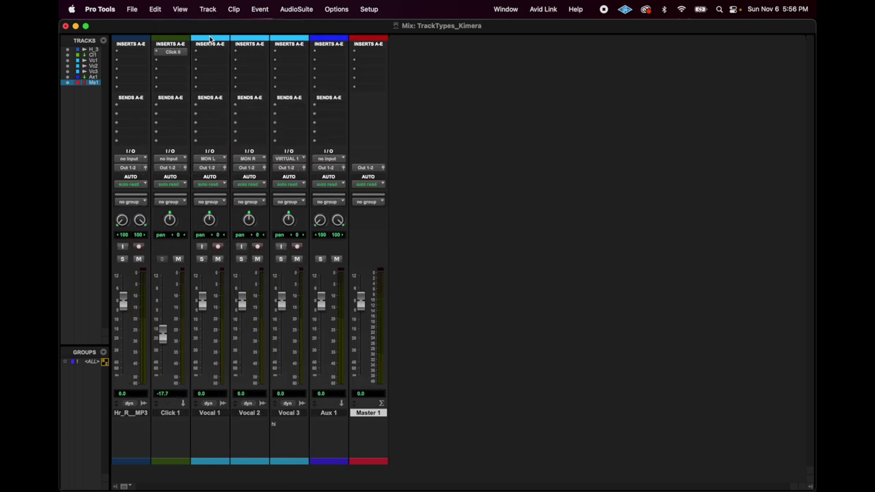
click(177, 6)
click(177, 6)
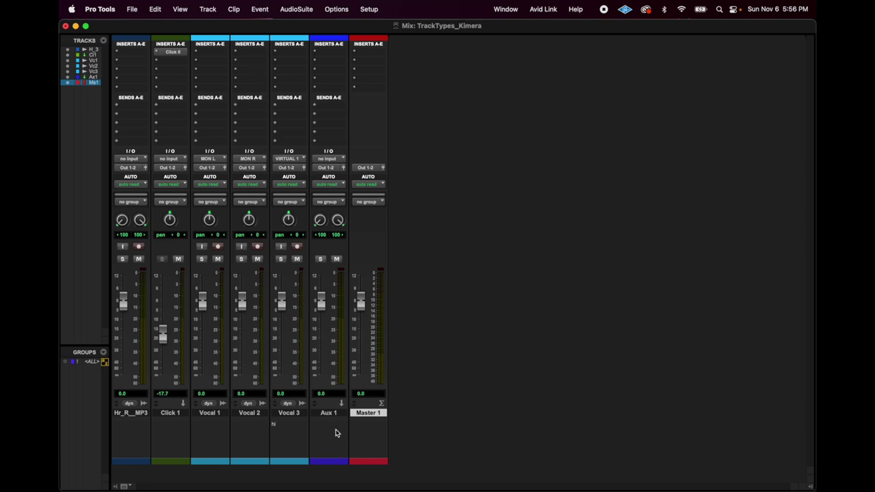
Step: Enable Inserts F-J in the Mix Window View selector and browse an insert slot's plug-in menu
click(125, 487)
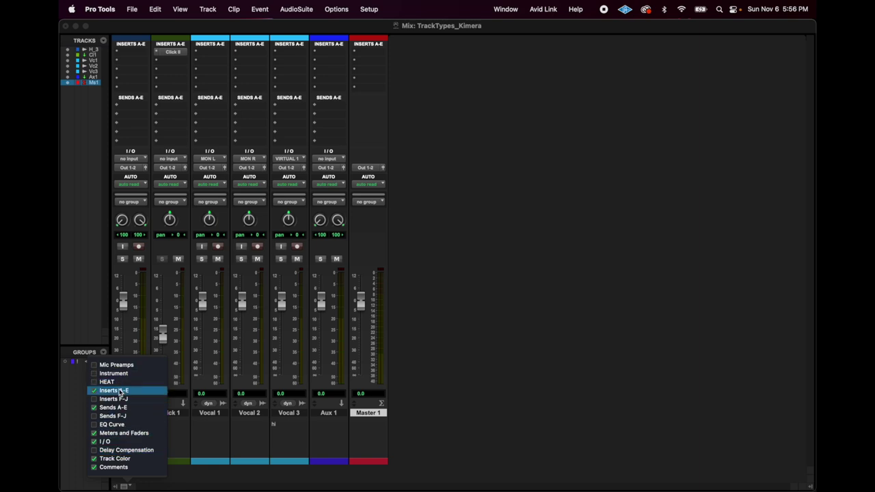
click(95, 400)
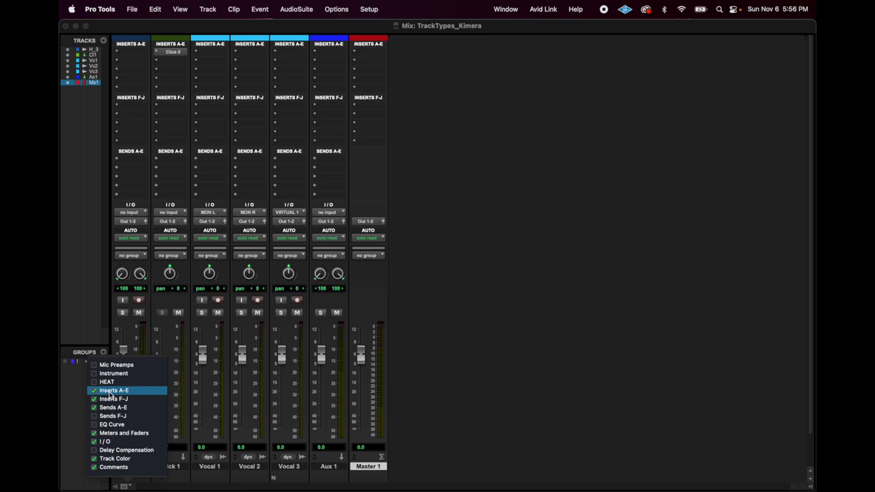
click(127, 54)
click(125, 54)
mouse_move(168, 52)
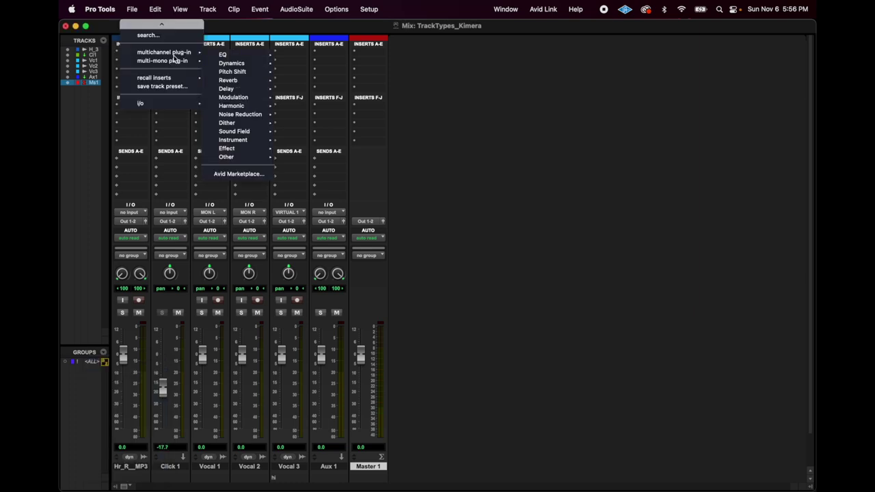
mouse_move(222, 55)
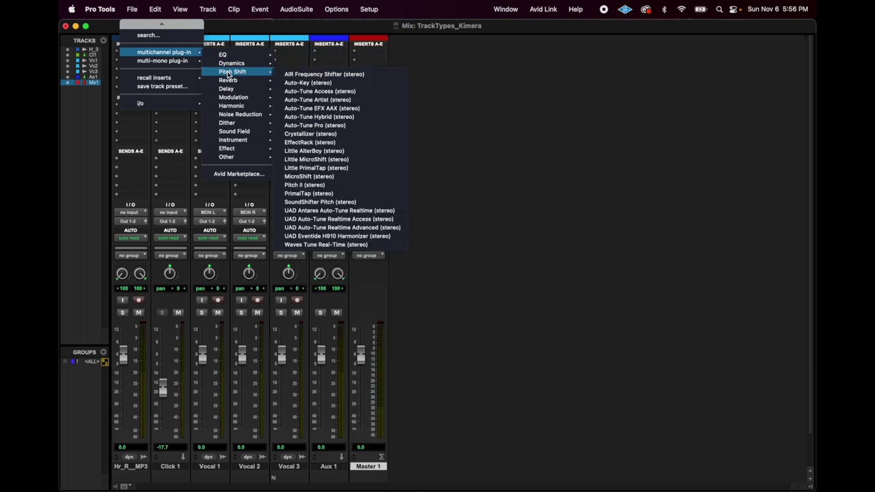
click(126, 486)
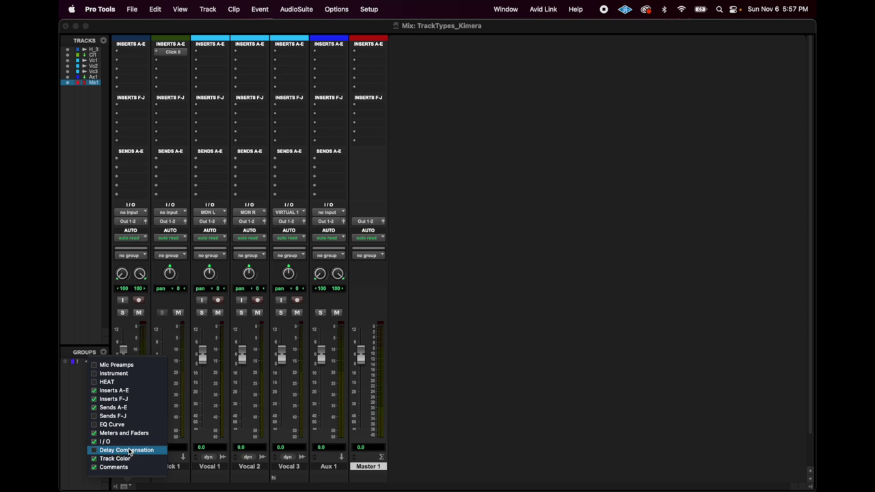
Step: Turn on Delay Compensation rows for every mixer strip
click(127, 450)
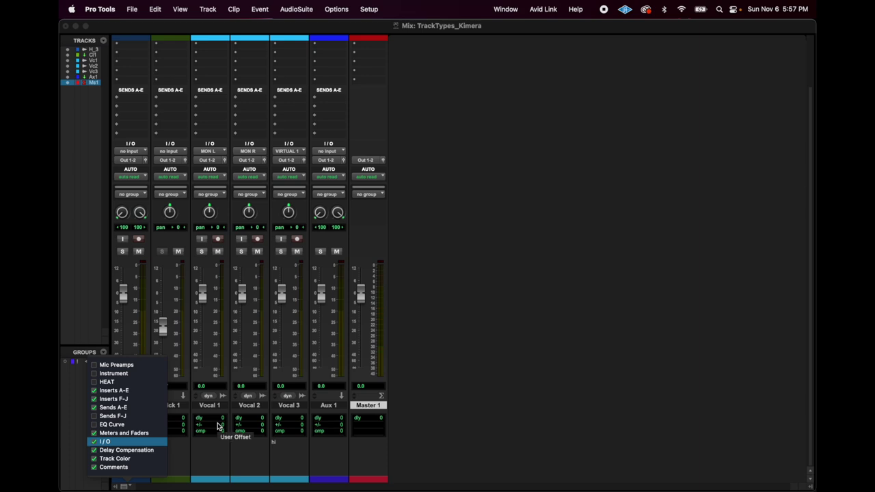
scroll(217, 427, up, 3)
click(211, 55)
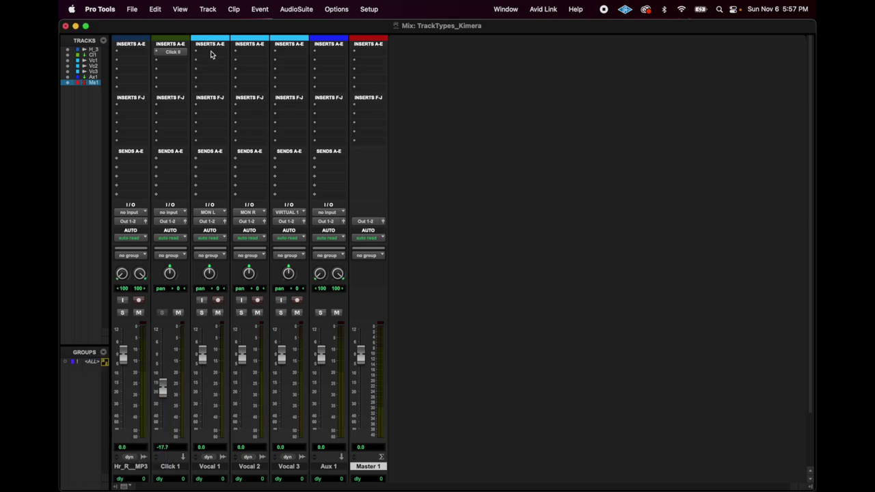
Step: Insert Auto-Tune Pro (mono) from Pitch Shift on Vocal 1's insert A
click(211, 54)
mouse_move(229, 53)
mouse_move(302, 72)
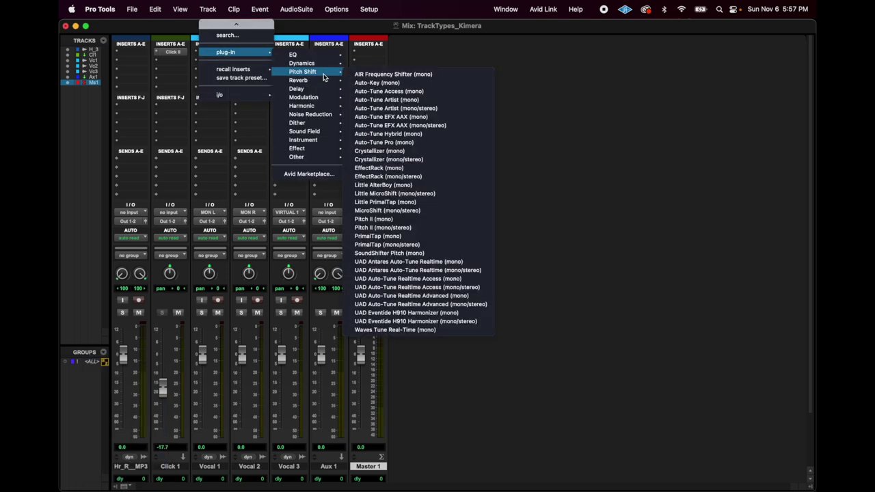
click(394, 142)
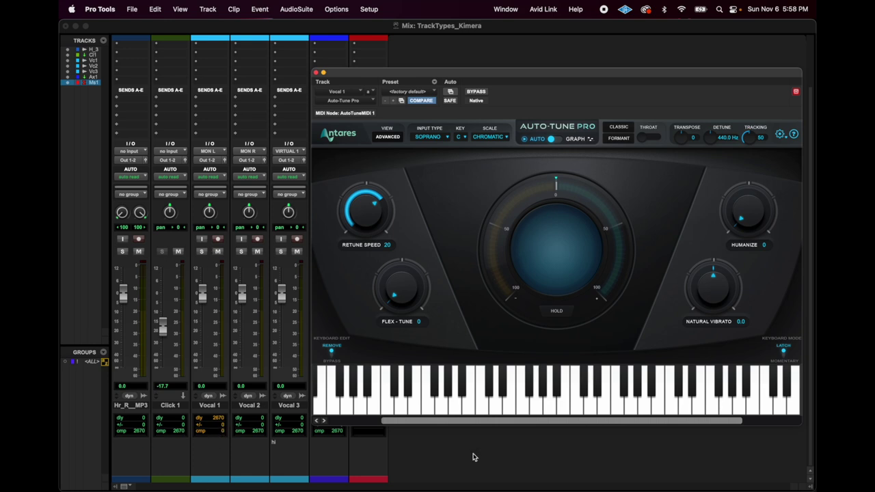
Step: Close the Auto-Tune Pro window, leaving AT Pro on Vocal 1 in the Mix window
click(205, 431)
click(317, 74)
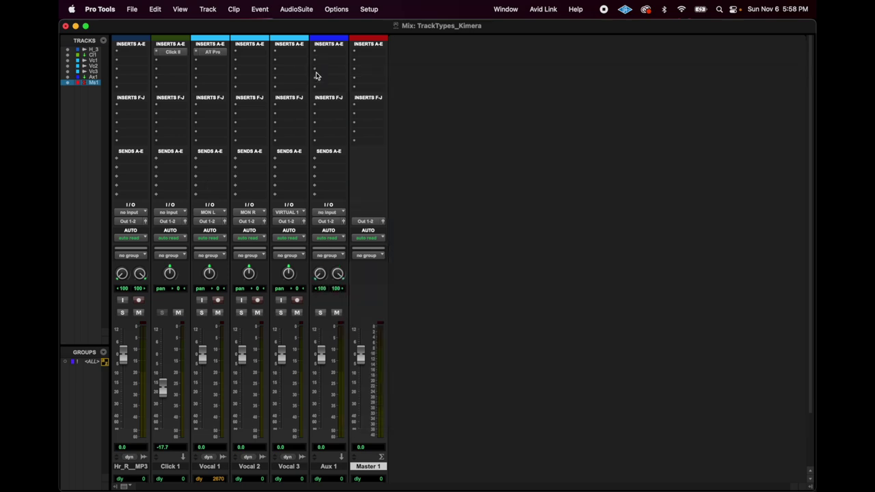
scroll(166, 267, down, 3)
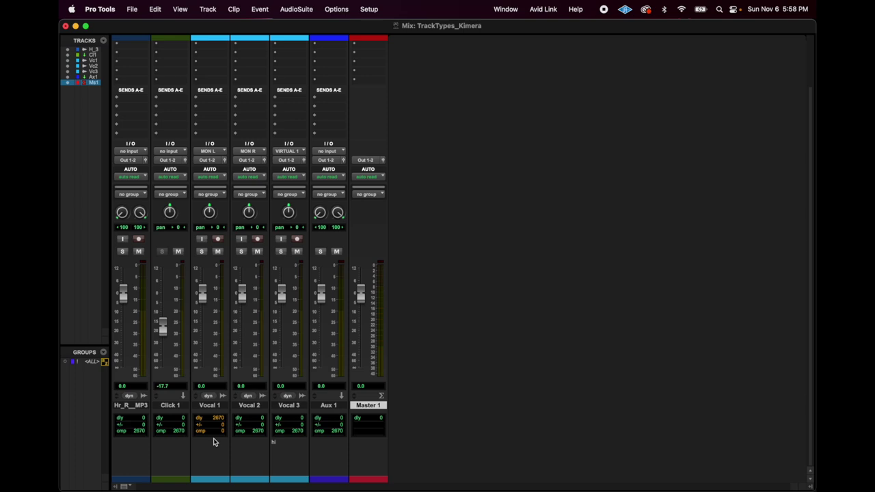
click(124, 486)
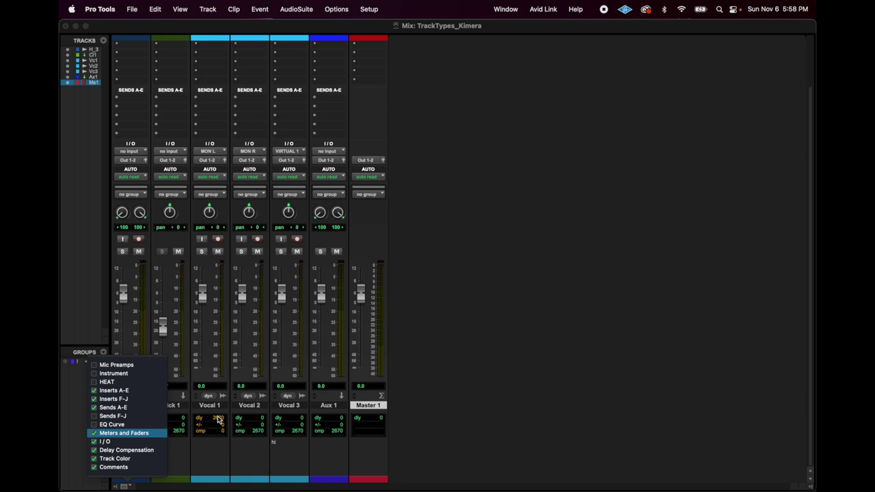
Step: Hide the delay compensation rows and rename Vocal 2 and Vocal 3 to BGV1 and BGV2
click(94, 451)
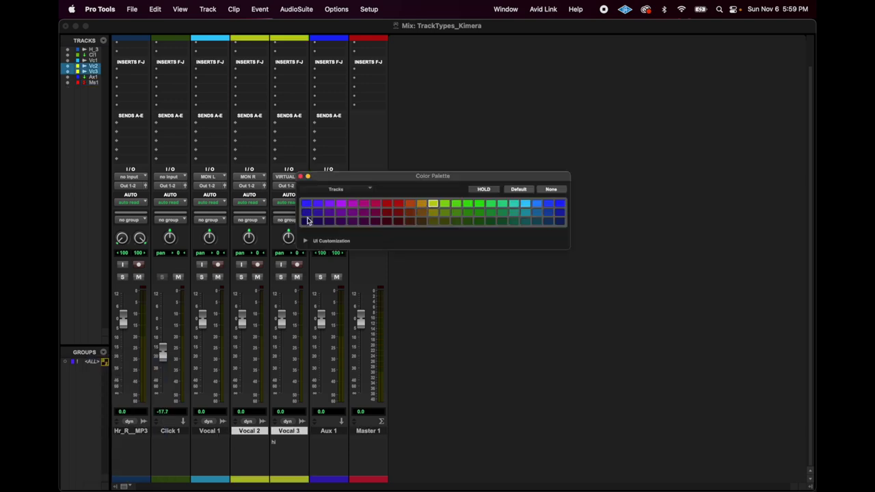
click(301, 177)
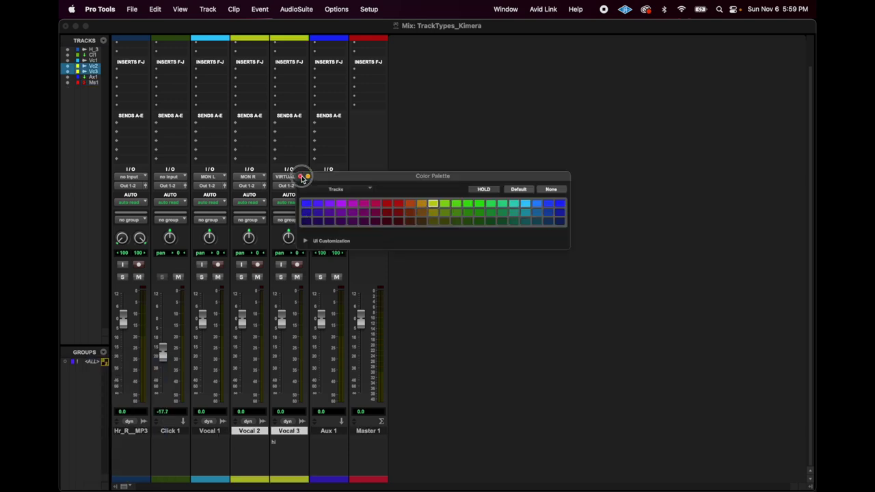
double_click(255, 431)
text(BGV1)
key(super+Right)
text(BGV2)
key(Return)
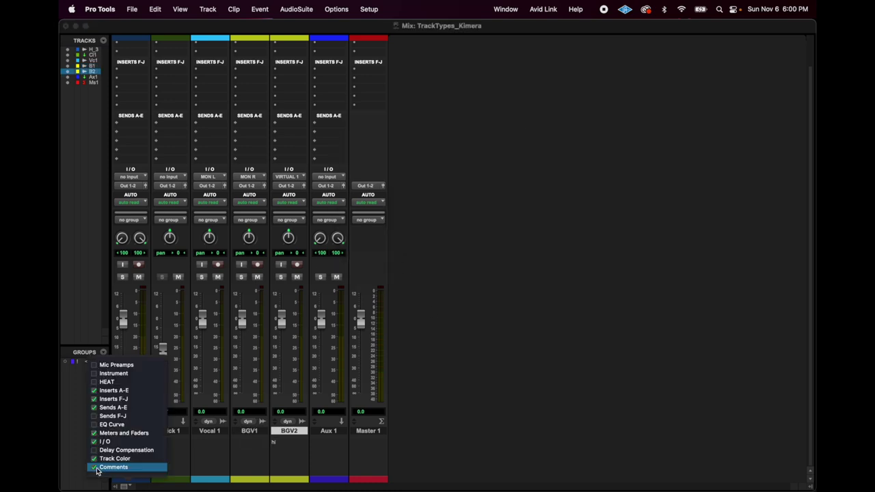
Step: Uncheck Comments in the Mix Window View selector, then select the Vocal 1 track
click(98, 467)
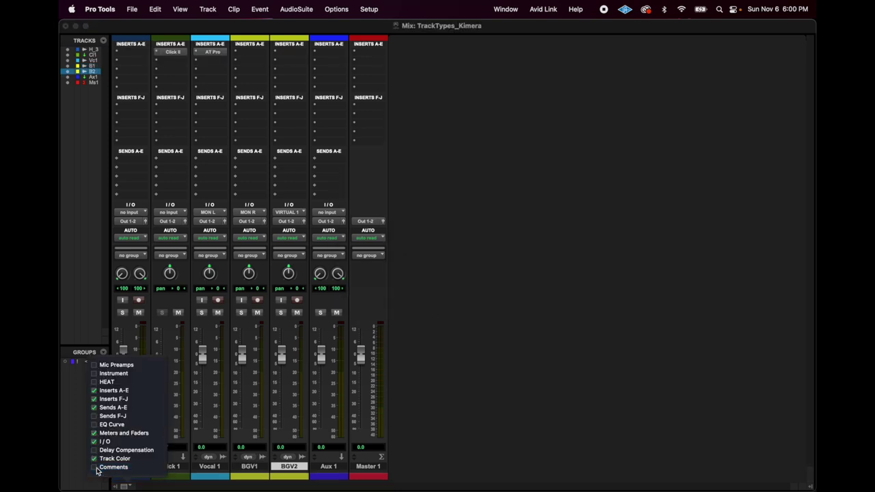
click(110, 469)
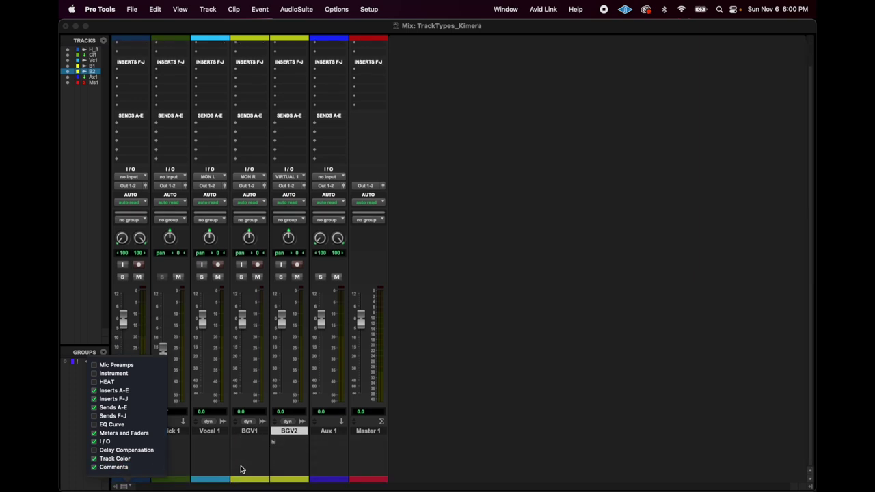
click(129, 486)
click(111, 467)
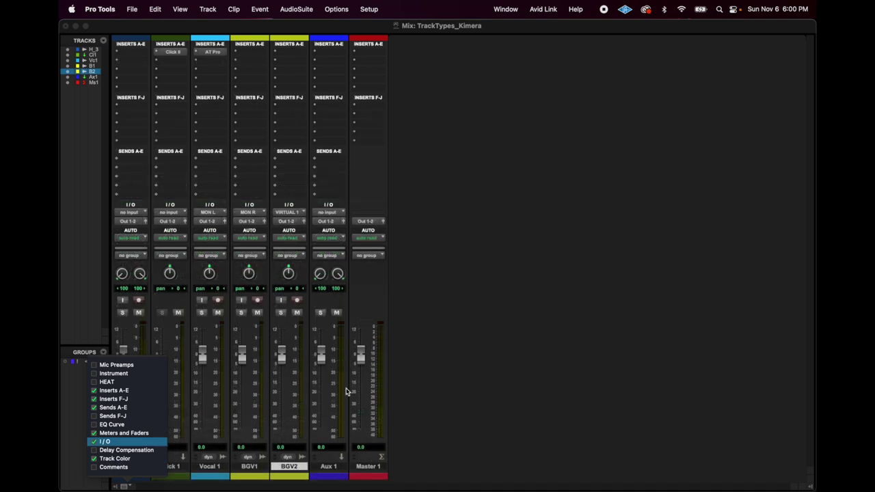
click(474, 303)
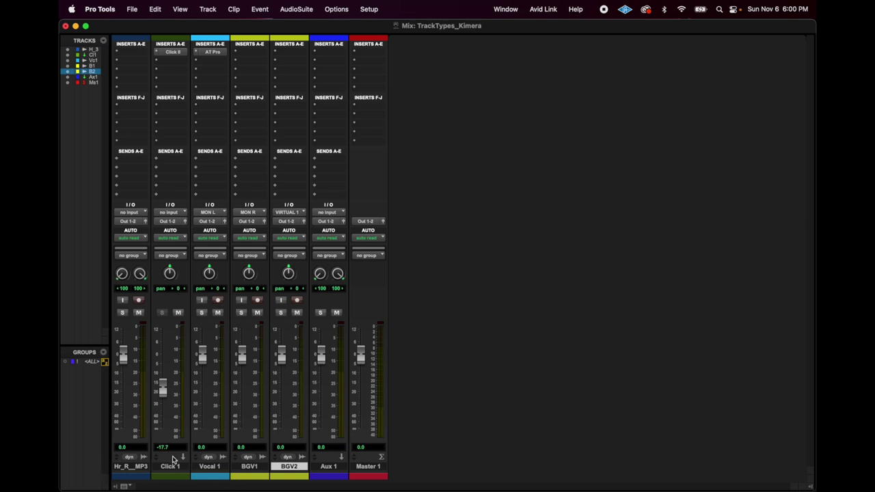
click(216, 468)
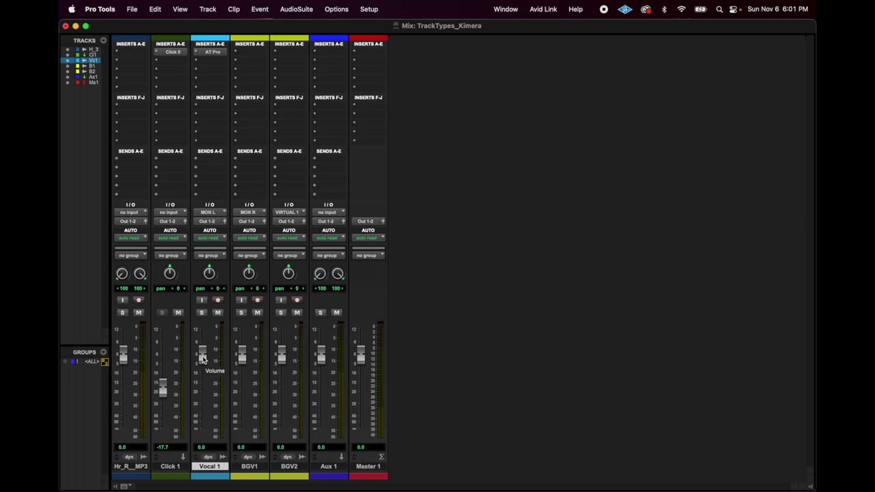
Step: Try Vocal 1 fader moves and reset it to 0.0 dB, then lower BGV1 to -12.9 and BGV2 to -12.6 dB
mouse_move(202, 354)
mouse_down()
mouse_move(202, 387)
mouse_move(200, 332)
mouse_move(202, 353)
mouse_up()
alt+click(202, 353)
mouse_move(202, 353)
mouse_down()
mouse_move(203, 337)
mouse_move(200, 351)
mouse_up()
drag(202, 358, 202, 351)
alt+click(202, 352)
drag(202, 352, 203, 372)
drag(201, 371, 201, 384)
alt+click(201, 384)
drag(201, 354, 202, 347)
alt+click(203, 348)
drag(242, 358, 243, 383)
drag(281, 358, 281, 381)
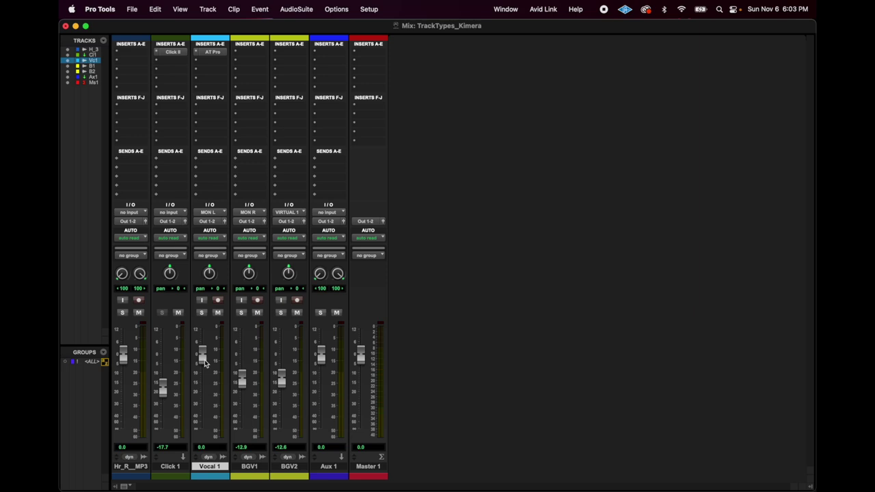
Step: Try mute and solo combinations on Vocal 1, finally clearing its solo with Shift+S
click(217, 314)
click(202, 313)
click(216, 313)
click(217, 313)
click(201, 313)
click(201, 313)
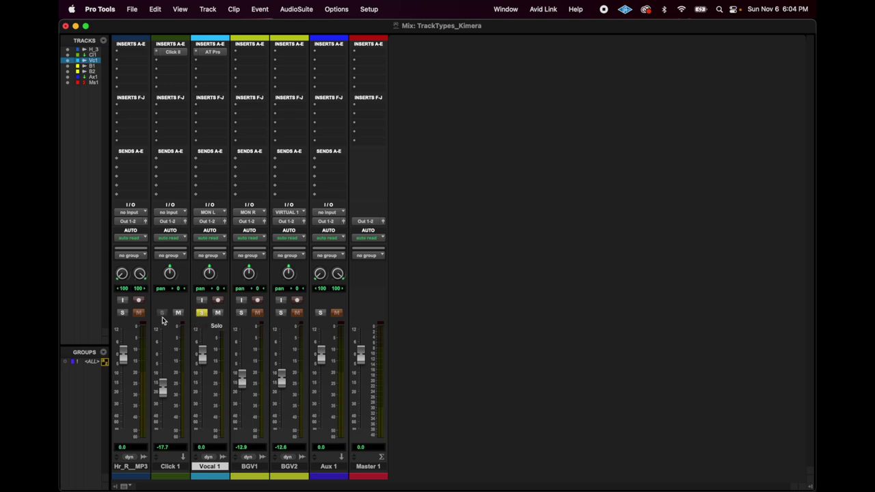
key(shift+s)
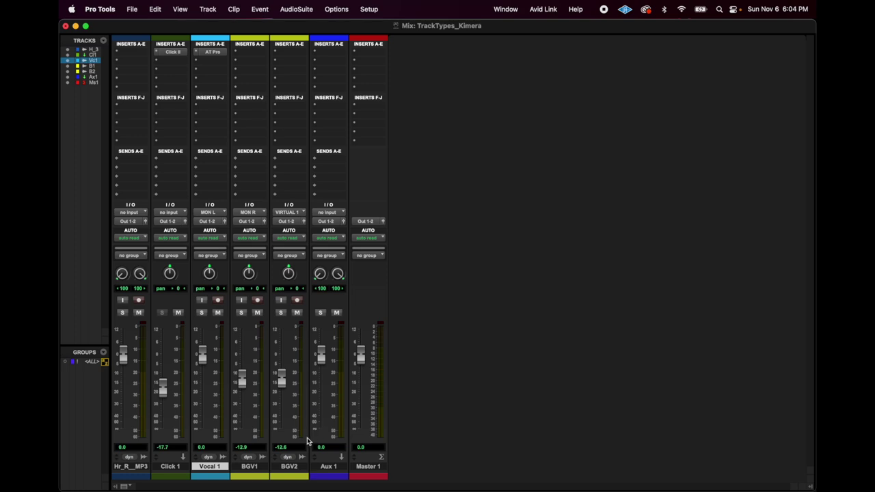
Step: Toggle solo safe on Aux 1 on and off, and briefly solo BGV2
click(337, 472)
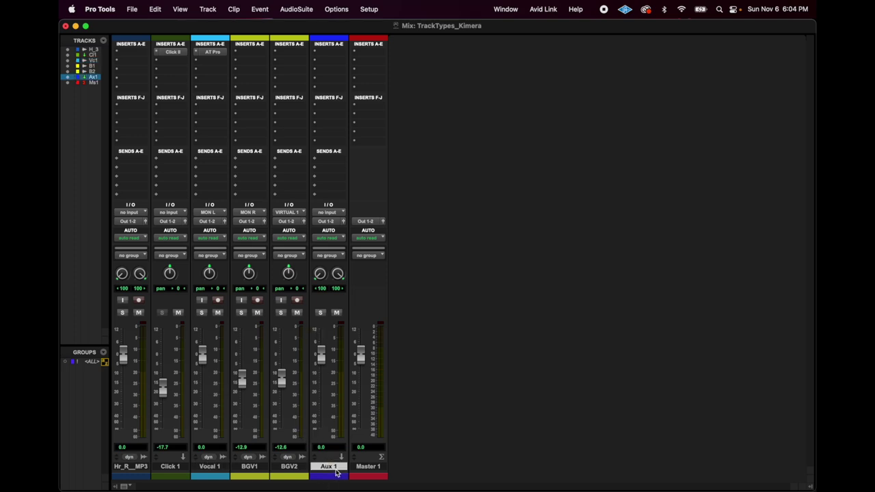
super+click(321, 312)
super+click(321, 312)
click(279, 314)
click(279, 314)
Step: Solo BGV1, toggling solo and mute on Hr_R_MP3 on and back off
click(241, 313)
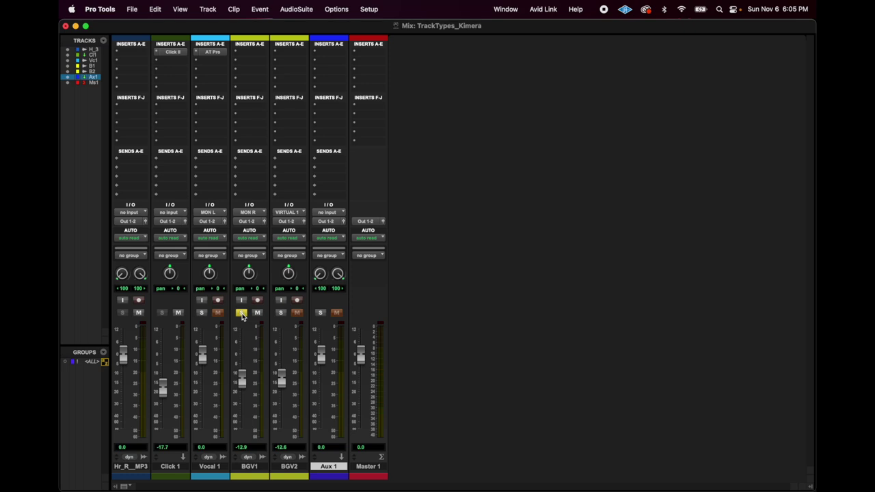
click(122, 313)
click(122, 313)
click(138, 313)
click(138, 313)
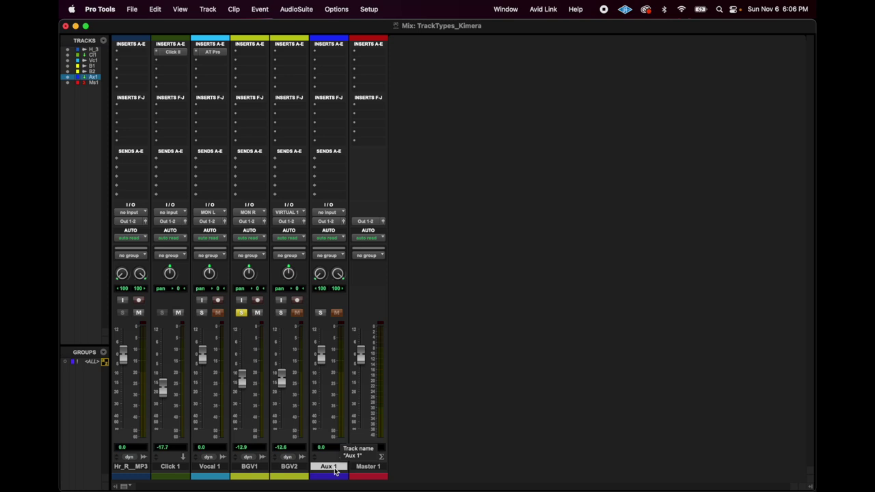
Step: Duplicate Aux 1, naming the original LeadAux and the copy Reverb
key(alt+shift+d)
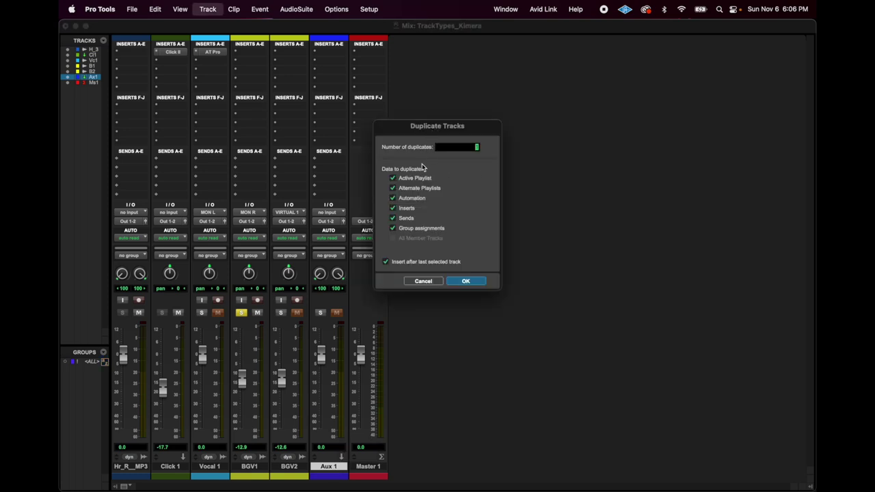
key(Return)
double_click(329, 466)
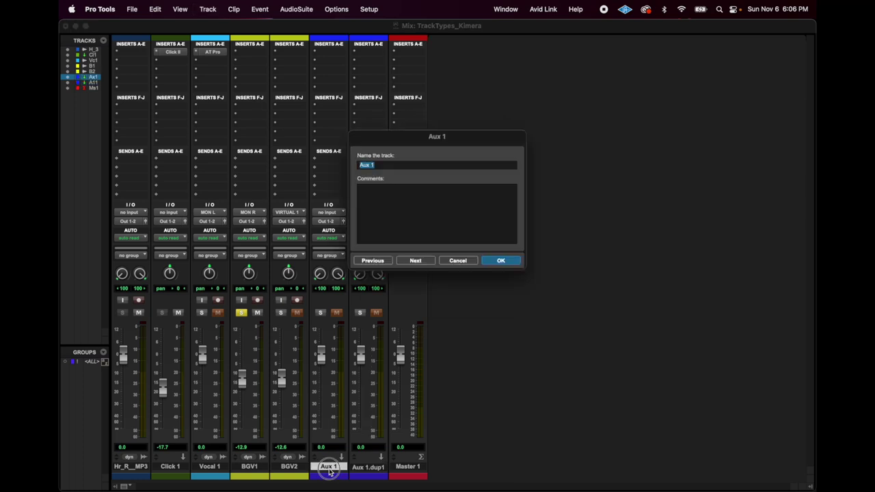
text(LEADAux)
key(super+Right)
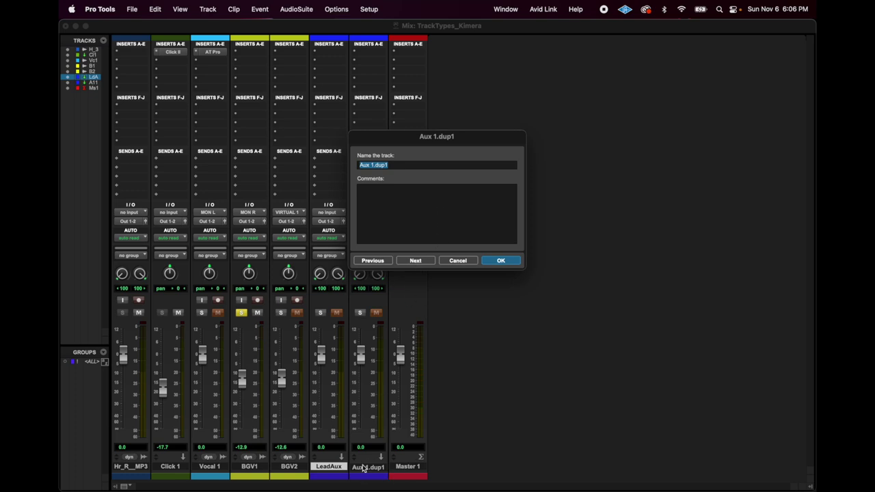
text(Reverb)
key(Return)
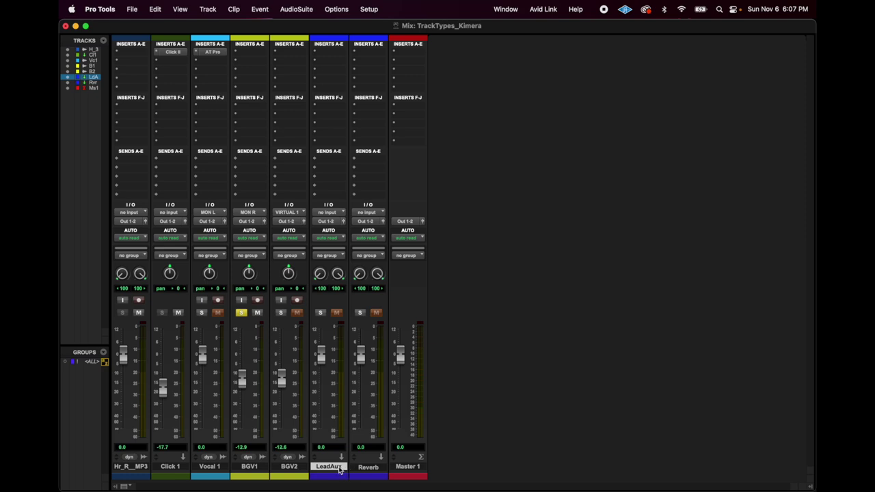
Step: Toggle LeadAux's solo on and off to clear BGV1's solo, then set LeadAux solo safe
click(369, 466)
click(320, 467)
click(320, 313)
click(320, 313)
super+click(321, 313)
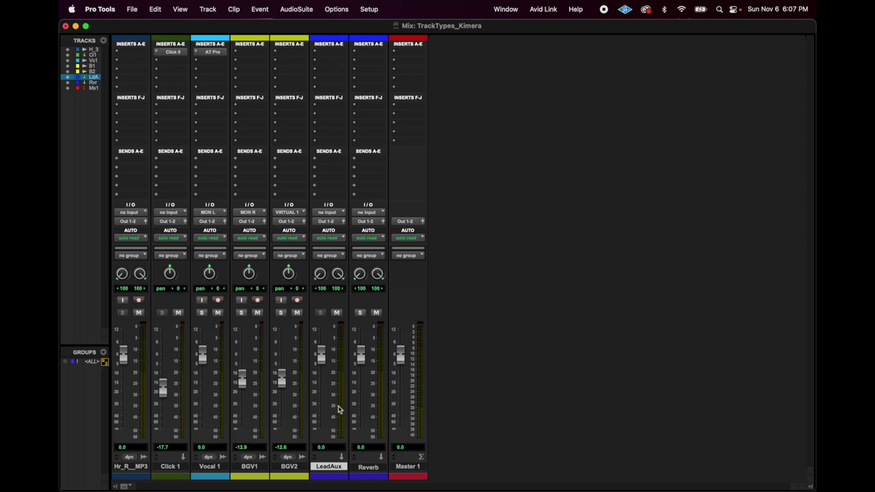
Step: Insert EQ3 7-Band on LeadAux with a low-shelf boost of about 5 dB and a flat high-mid
click(326, 51)
mouse_move(332, 52)
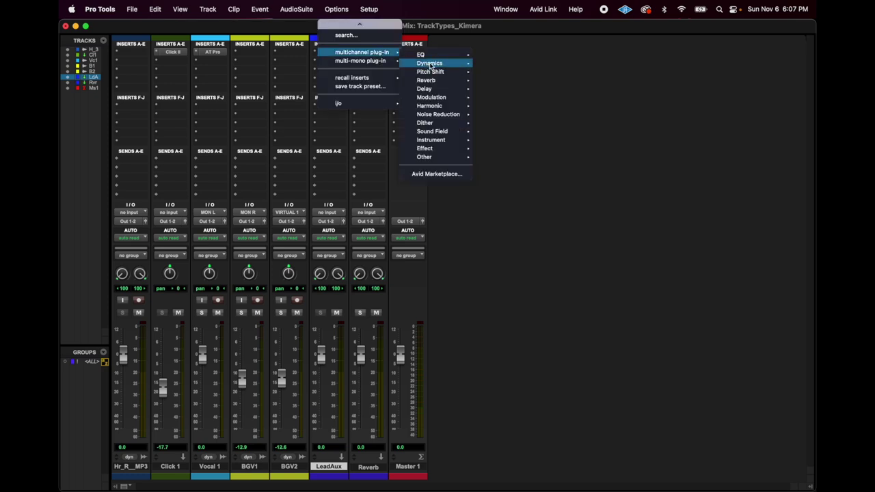
mouse_move(415, 62)
click(489, 54)
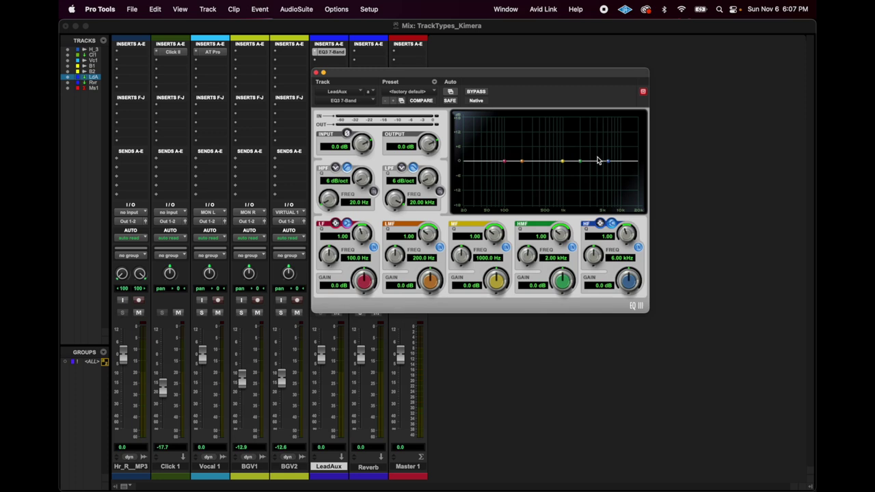
drag(581, 164, 619, 146)
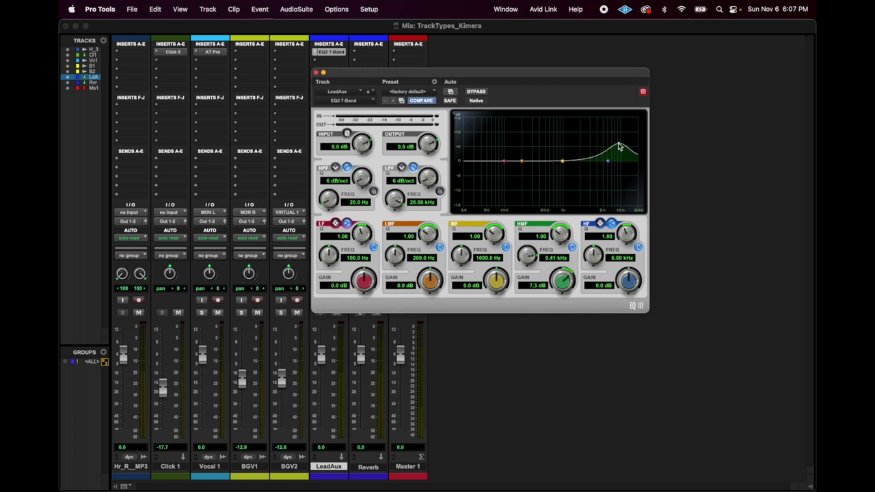
drag(503, 161, 504, 148)
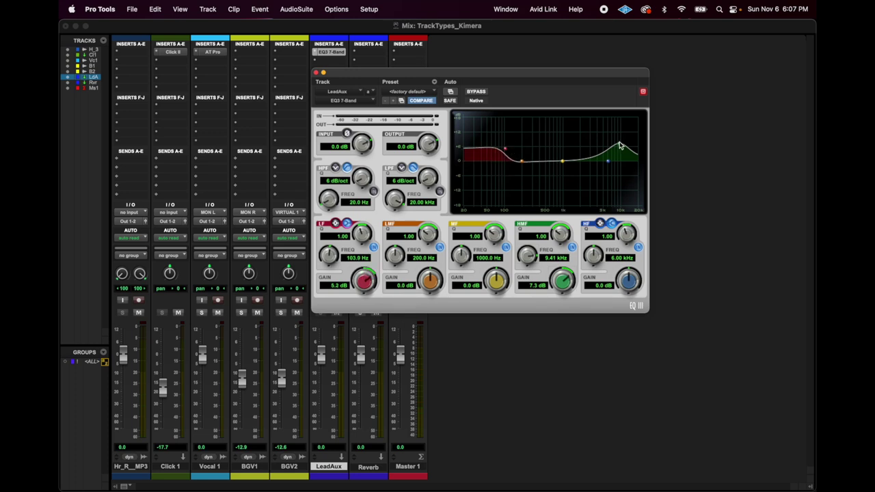
drag(619, 146, 624, 161)
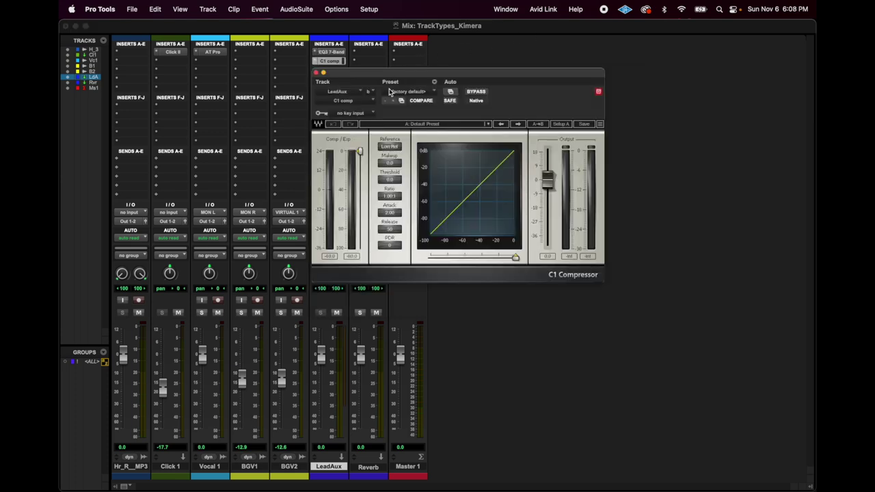
Step: Add the Dyn3 De-Esser to LeadAux's next insert slot
click(315, 72)
click(328, 70)
mouse_move(362, 69)
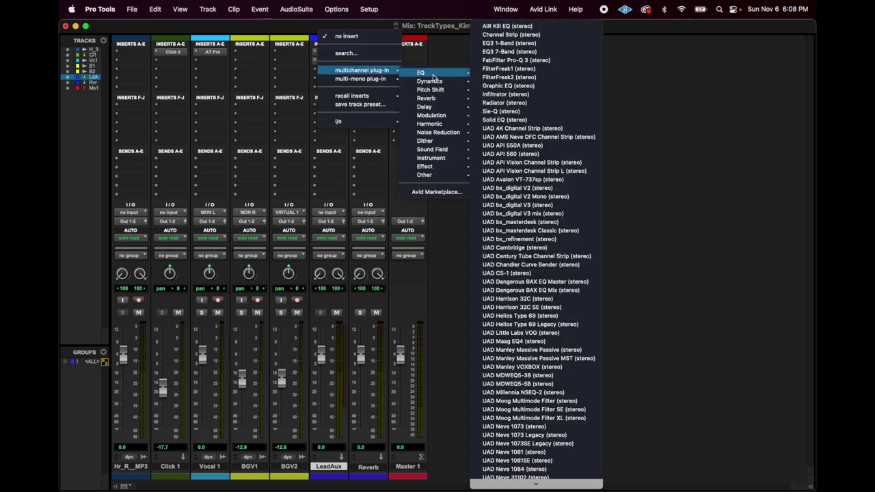
mouse_move(435, 76)
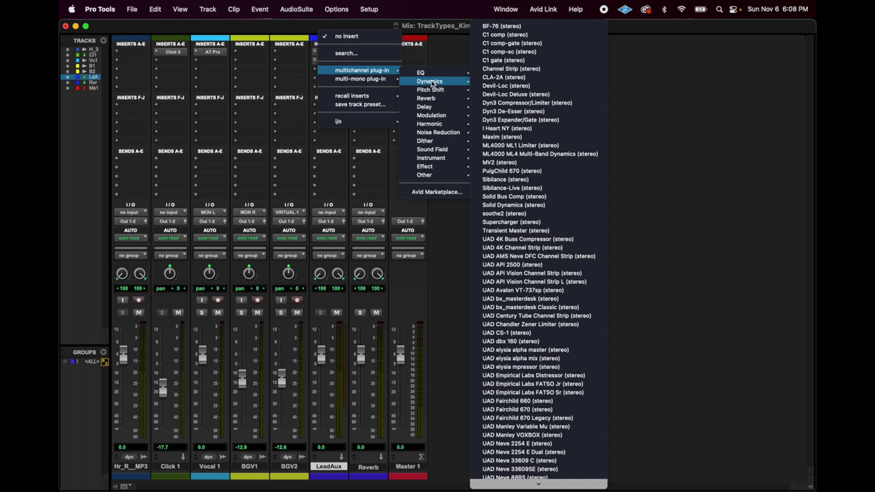
click(513, 111)
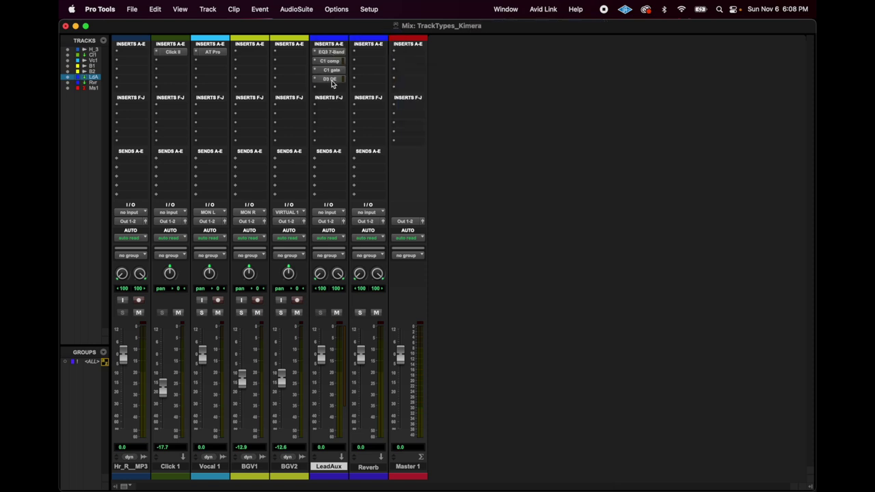
Step: Insert the stereo AIR Reverb plug-in on the Reverb track's first insert
click(369, 55)
mouse_move(397, 53)
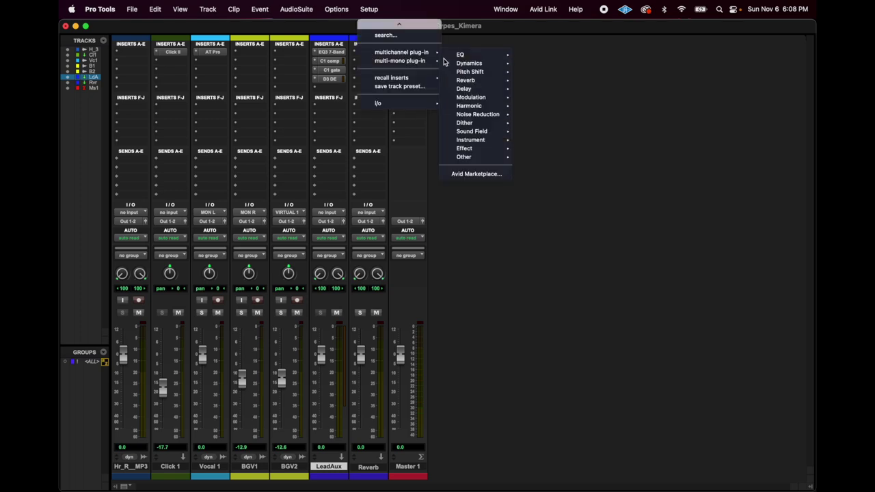
mouse_move(465, 64)
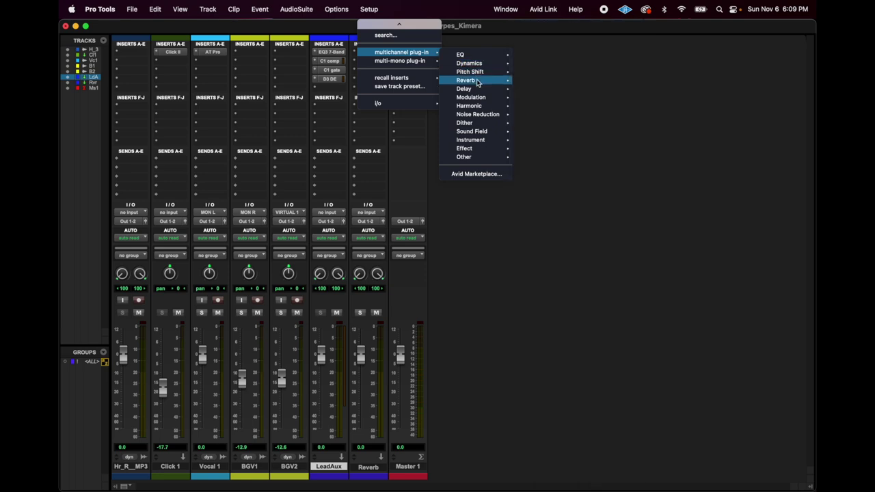
mouse_move(470, 91)
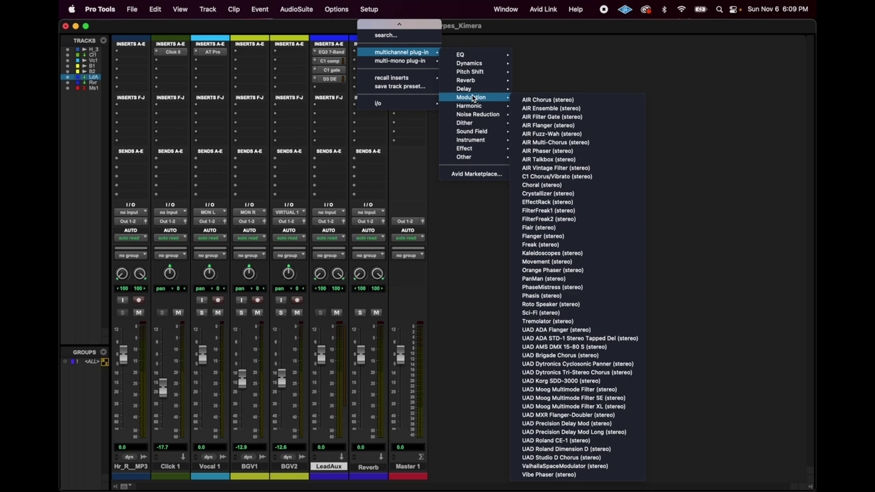
mouse_move(481, 82)
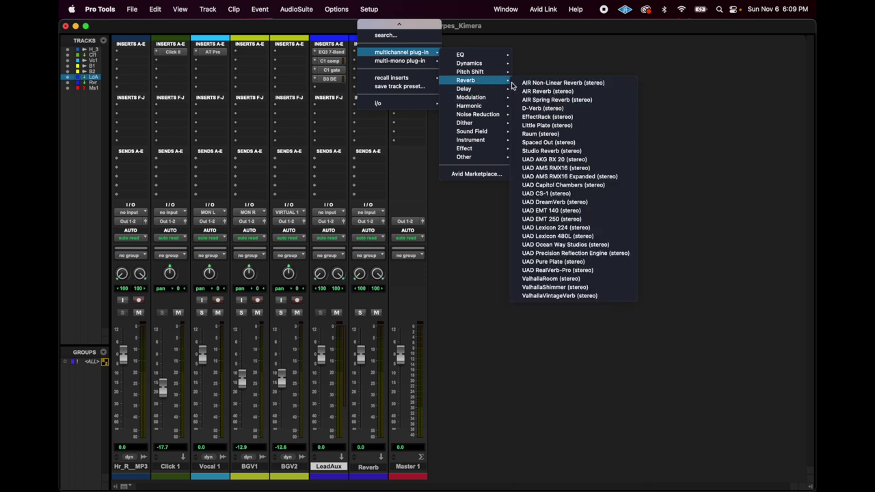
click(563, 91)
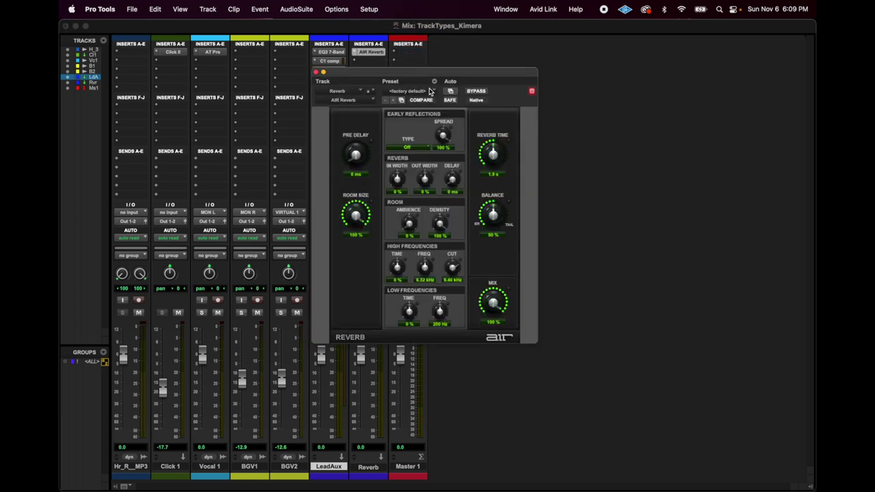
Step: Load AIR Reverb's 11 Cathedral preset and close the plug-in window
click(431, 92)
click(418, 113)
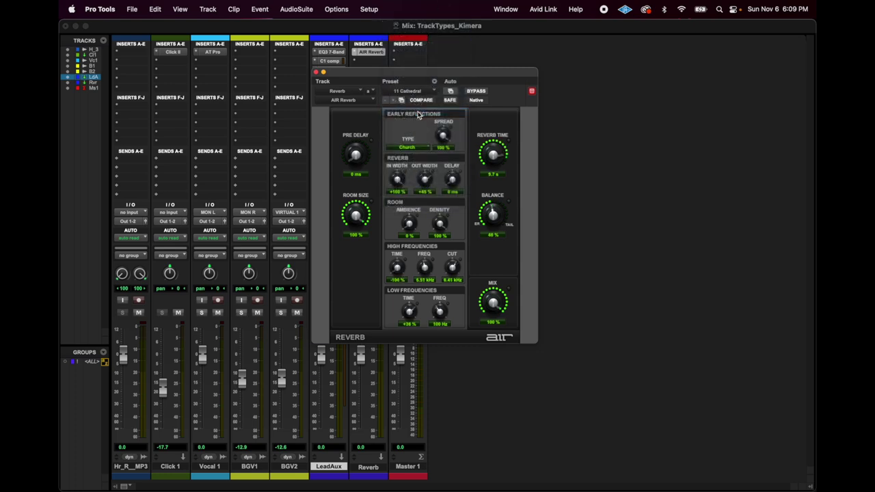
click(316, 72)
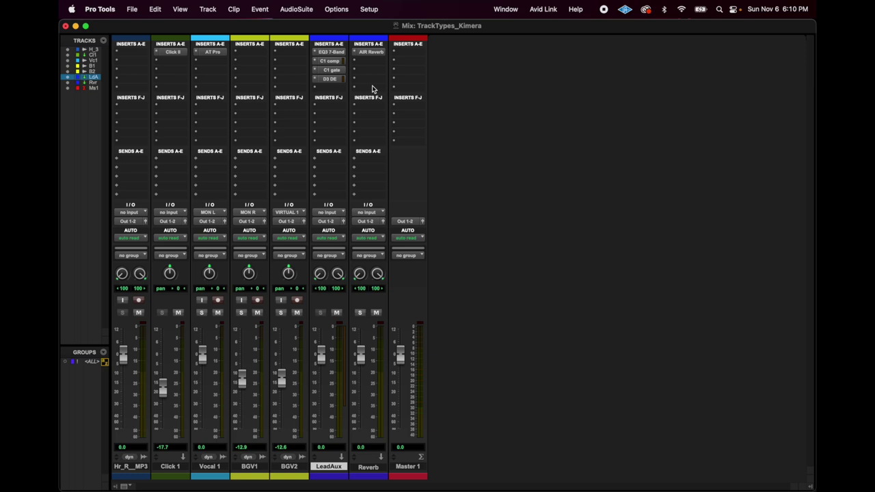
click(354, 53)
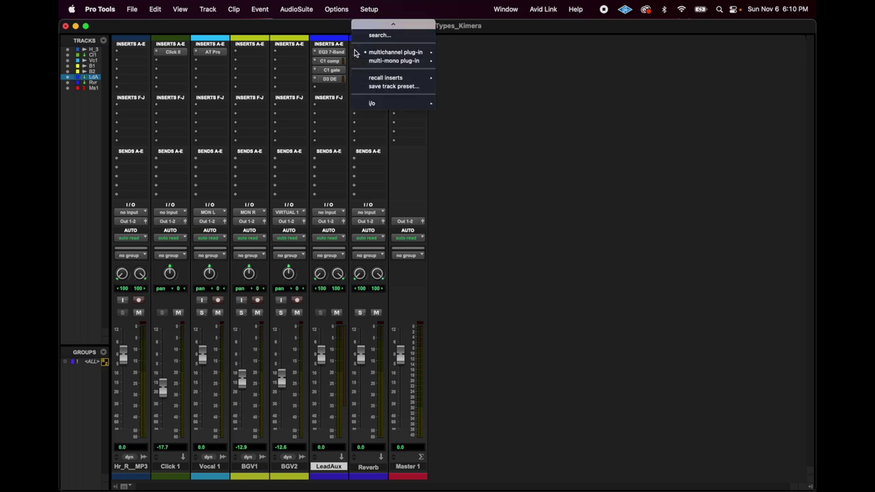
Step: Set the Reverb track solo-safe and try solo states on Vocal 1, Reverb and LeadAux
mouse_move(387, 55)
click(541, 41)
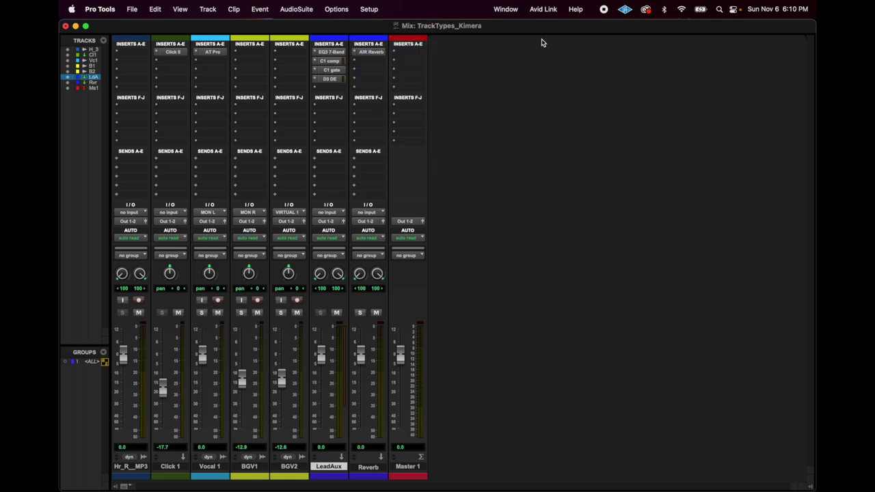
click(367, 466)
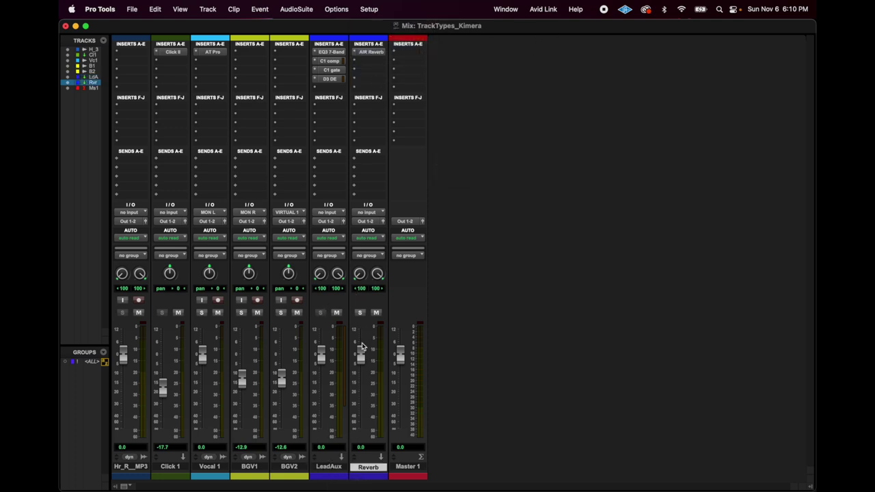
super+click(360, 312)
click(201, 313)
click(360, 313)
super+click(322, 313)
Step: Restore solo safe on Reverb and LeadAux, then solo Vocal 1, BGV1 and finally BGV2
super+click(203, 315)
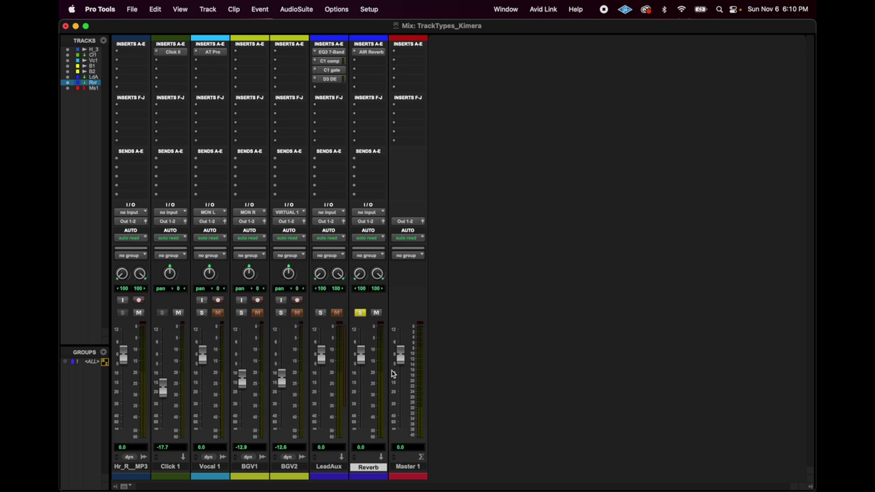
click(202, 313)
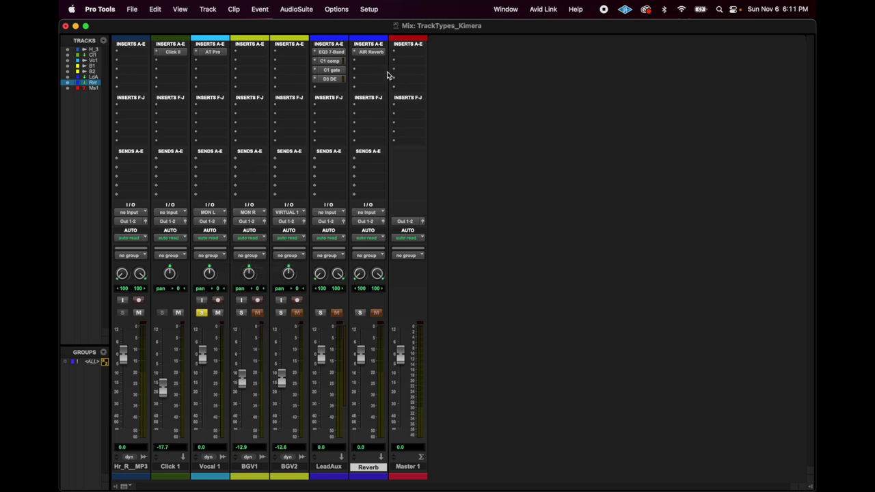
super+click(361, 313)
super+click(321, 312)
super+click(320, 313)
click(241, 312)
click(280, 312)
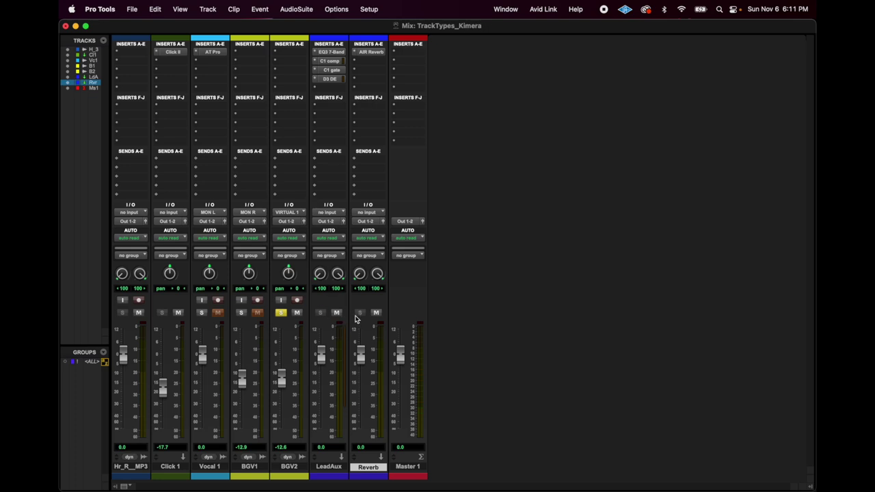
Step: Unsolo BGV2, briefly mute Click 1, arm Vocal 1 for recording, and switch to the Edit window
click(280, 313)
click(177, 312)
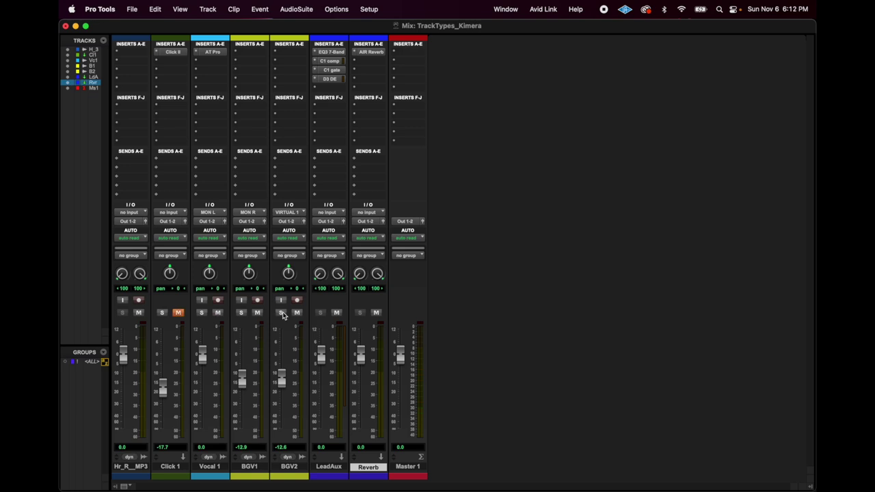
click(179, 314)
click(204, 466)
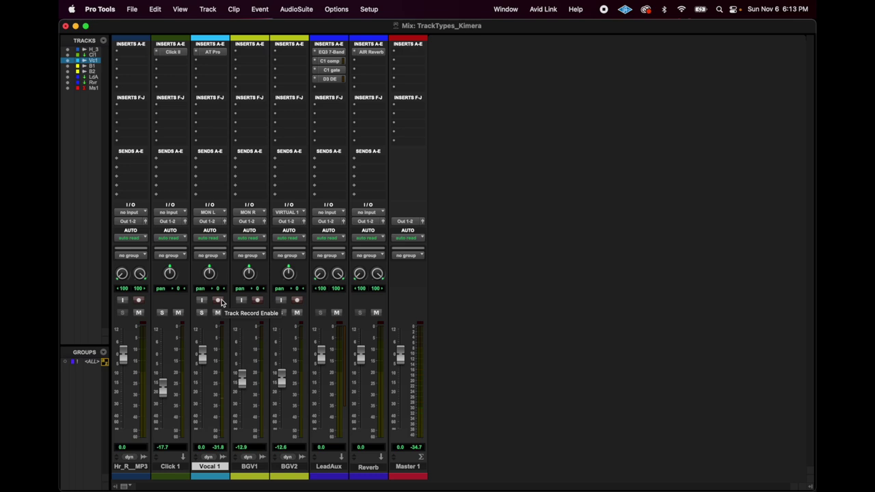
click(219, 302)
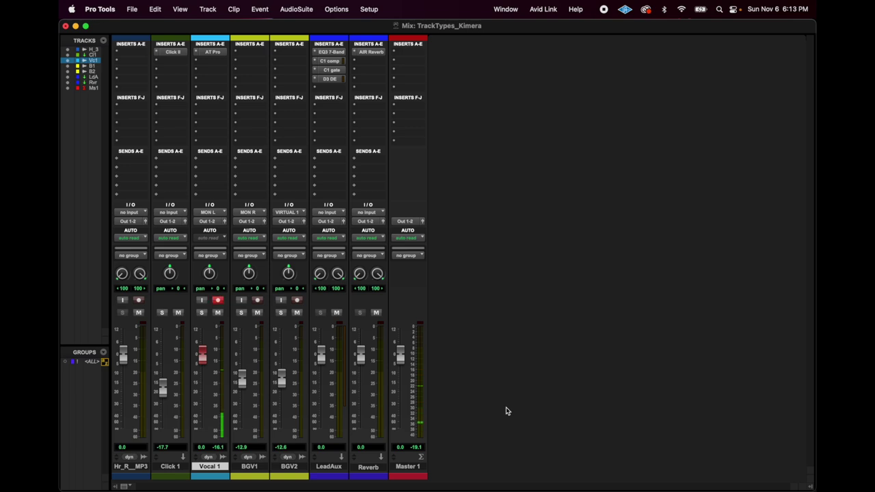
key(super+equal)
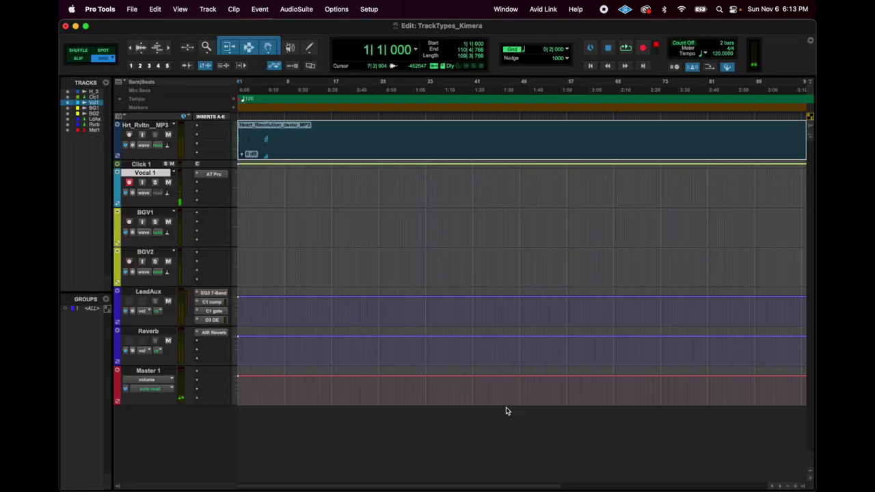
Step: Record-enable the transport, capture a short take on Vocal 1, and select the new Vocal clip
click(643, 49)
key(super+equal)
key(super+equal)
key(super+space)
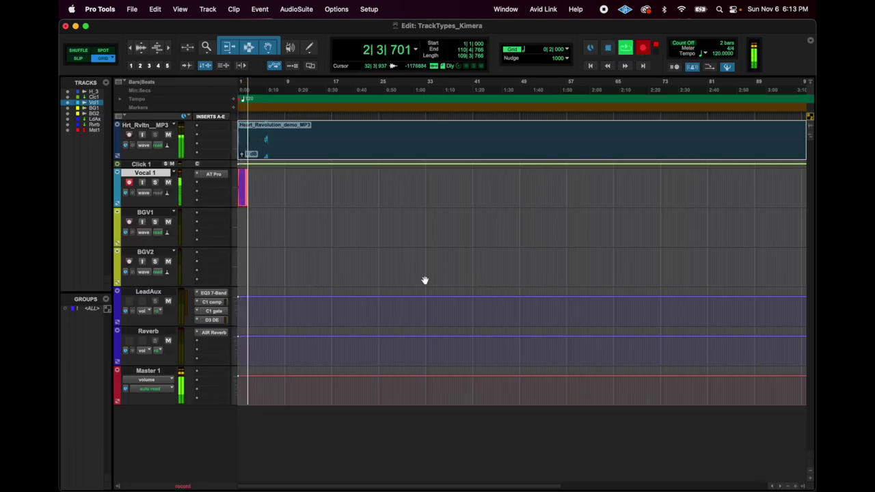
key(space)
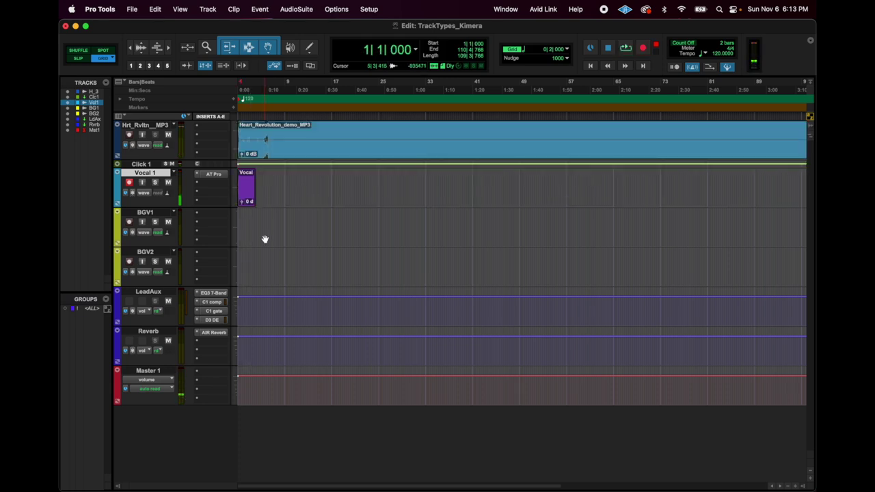
click(243, 198)
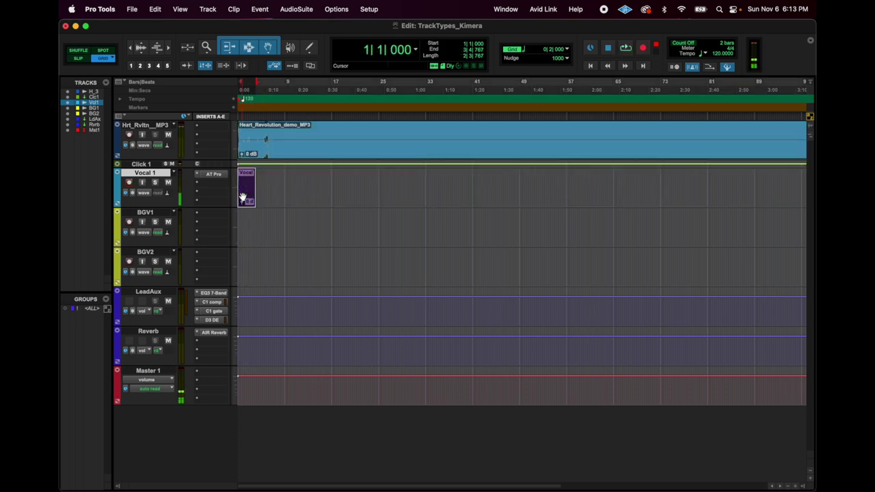
Step: Toggle Vocal 1's record arm off and back on, and flip between Mix and Edit windows
click(129, 184)
click(130, 184)
key(super+equal)
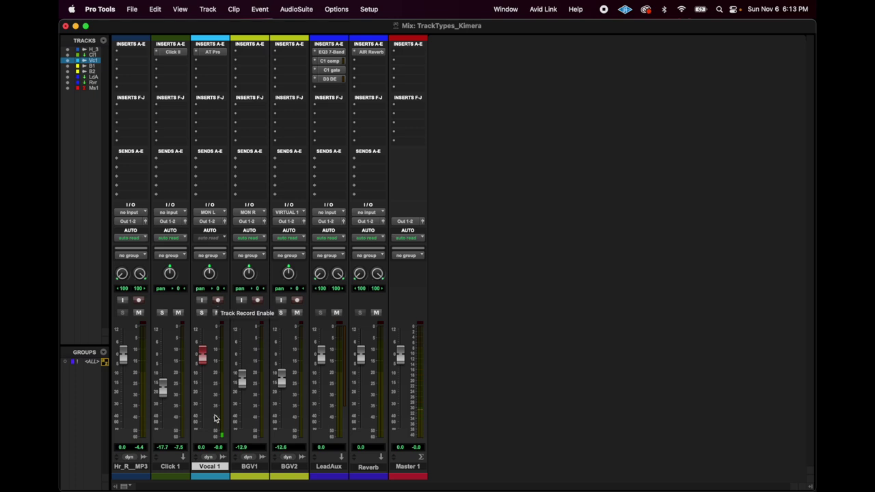
key(super+equal)
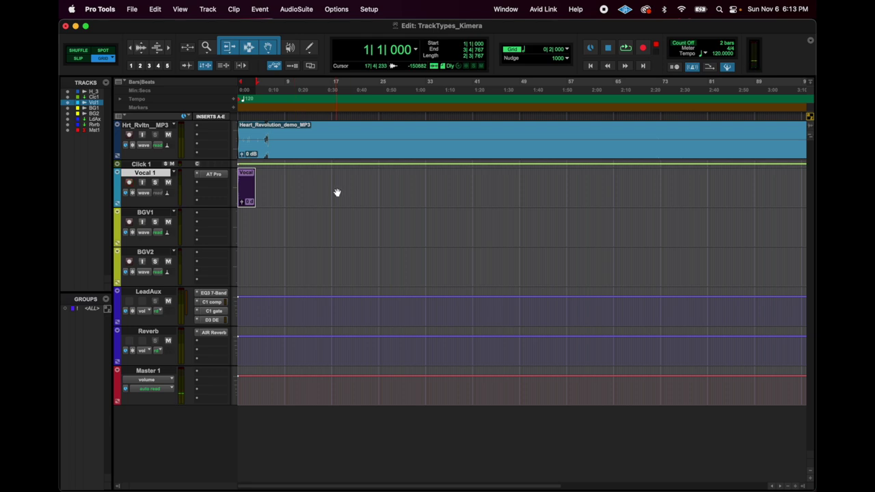
Step: Play from bar 10, arm BGV1, record a short take there, and switch to the Mix window
click(295, 182)
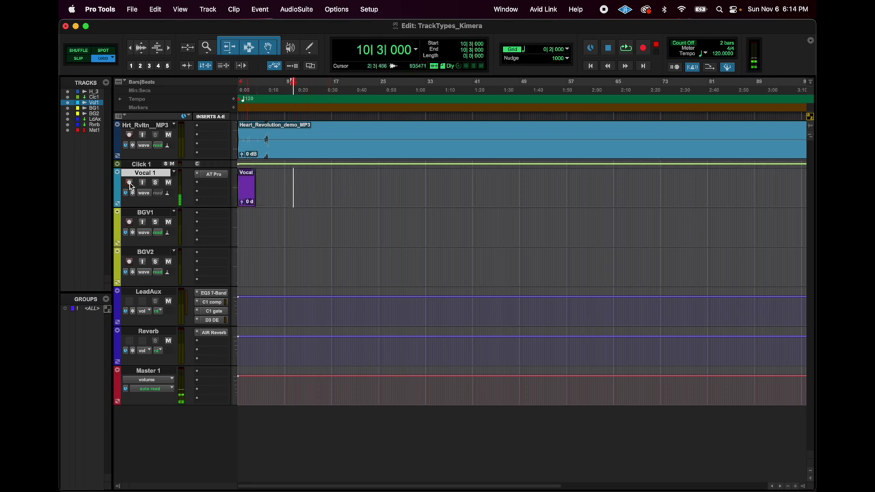
key(space)
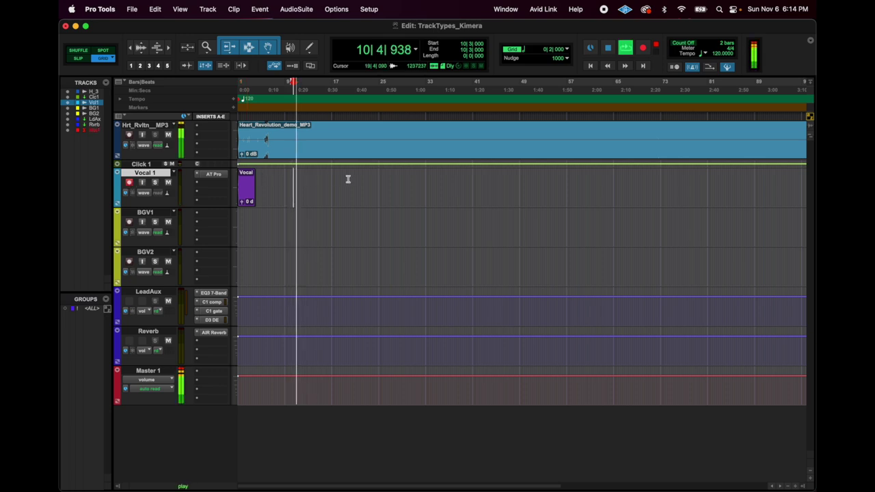
key(space)
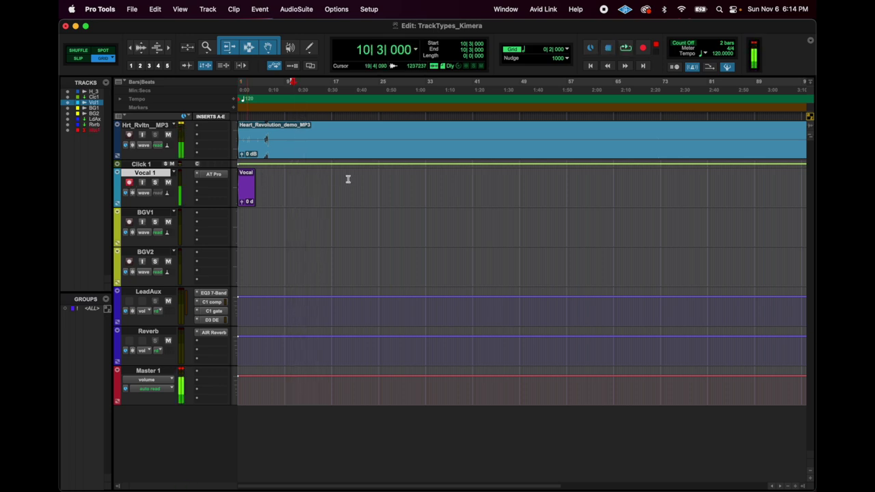
click(129, 221)
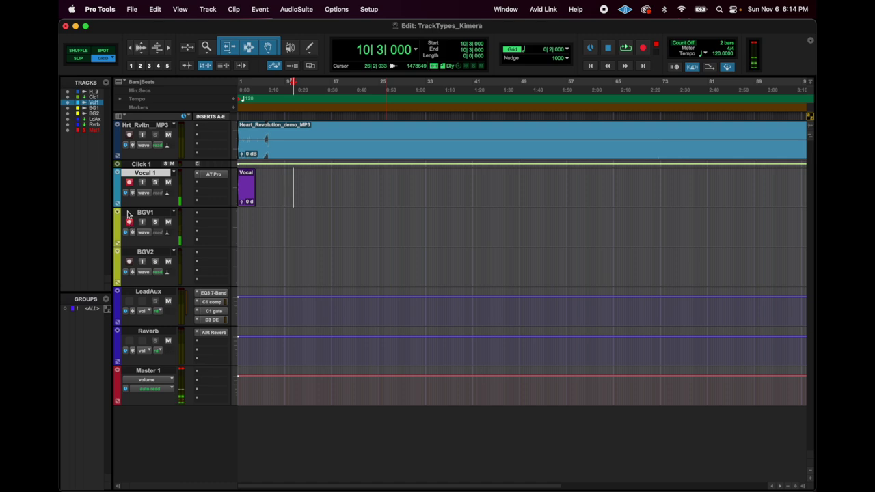
click(644, 50)
key(space)
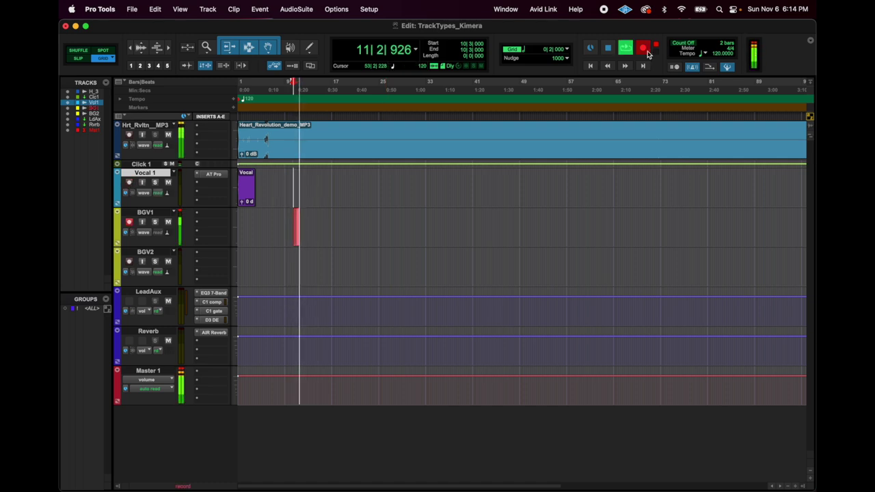
key(space)
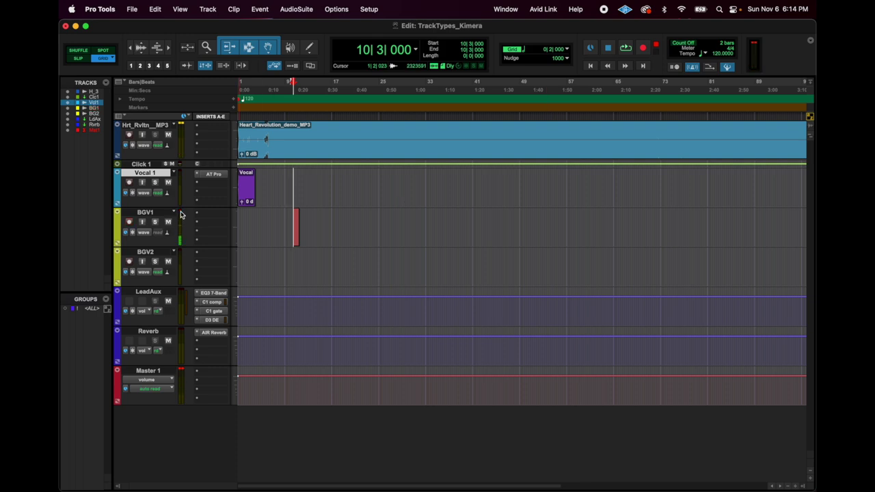
key(super+equal)
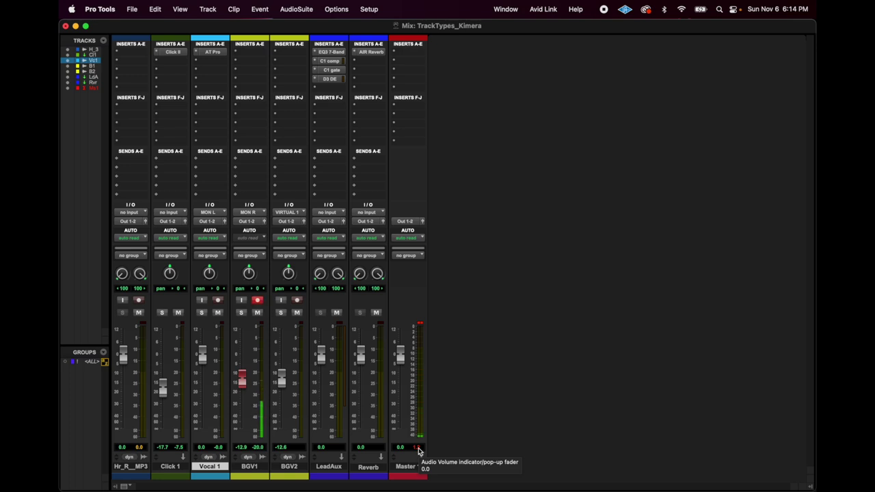
Step: Reset the Master track's peak read-out and clip indicator
click(416, 451)
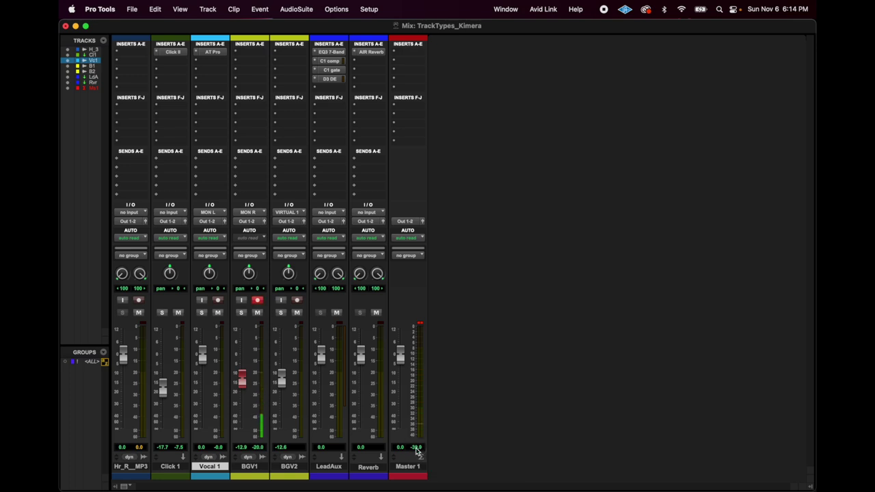
click(418, 325)
Step: Pan Vocal 1 slightly right, BGV1 fully left and BGV2 fully right
drag(212, 280, 209, 275)
drag(250, 273, 217, 352)
drag(287, 273, 284, 192)
drag(290, 272, 296, 228)
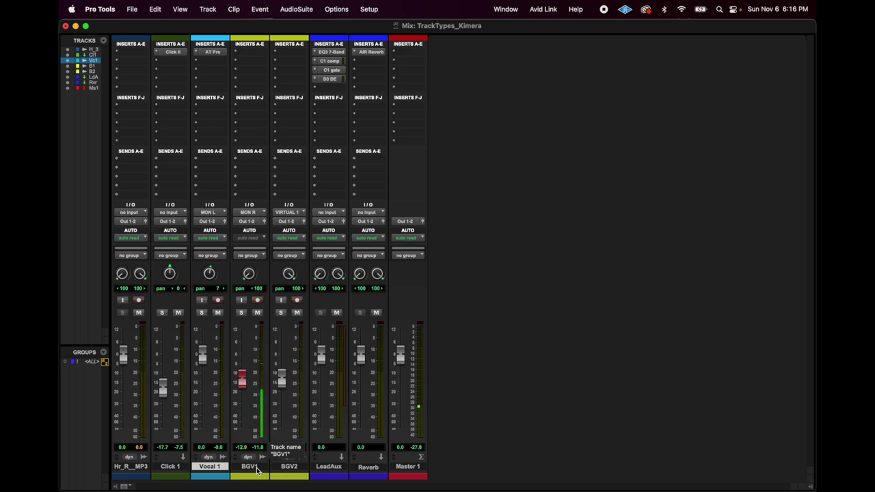
Step: Try pan positions on BGV1 and BGV2, leave BGV1 at 100, and recentre Vocal 1 to 0
drag(248, 275, 245, 244)
drag(287, 270, 279, 289)
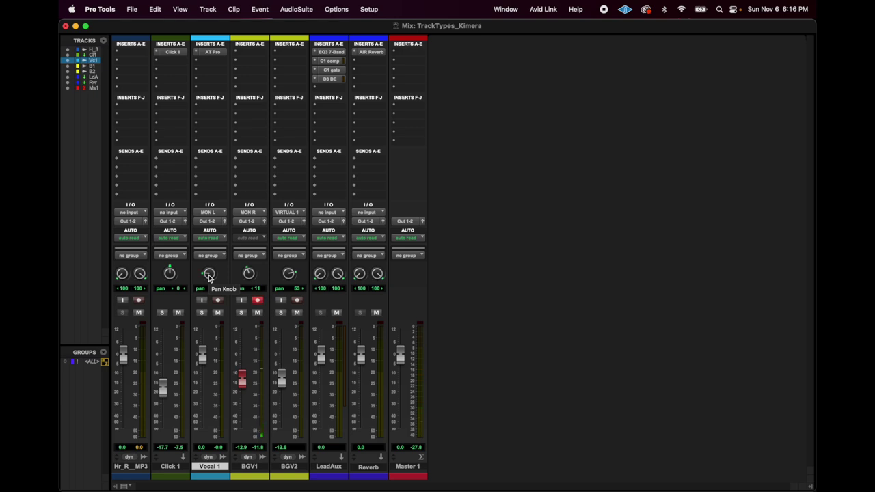
drag(243, 277, 225, 271)
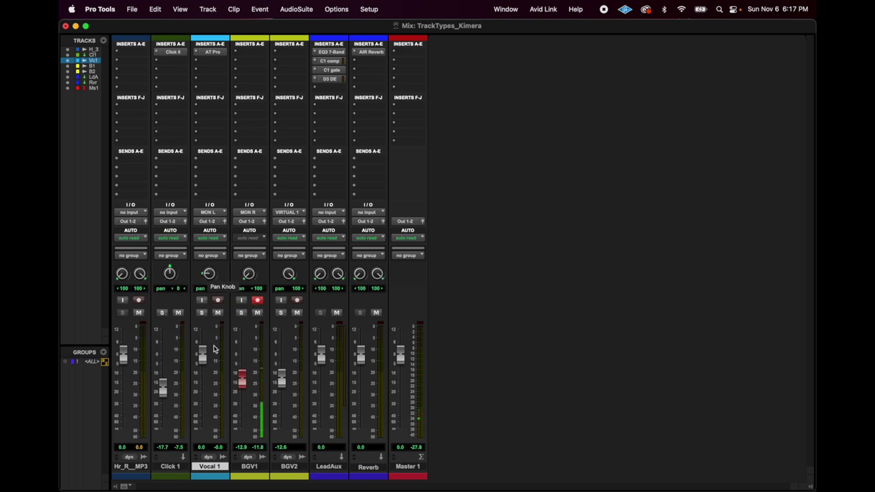
alt+click(209, 274)
Step: Try different track selections among Vocal 1, BGV1 and BGV2, then clear the selection
click(250, 467)
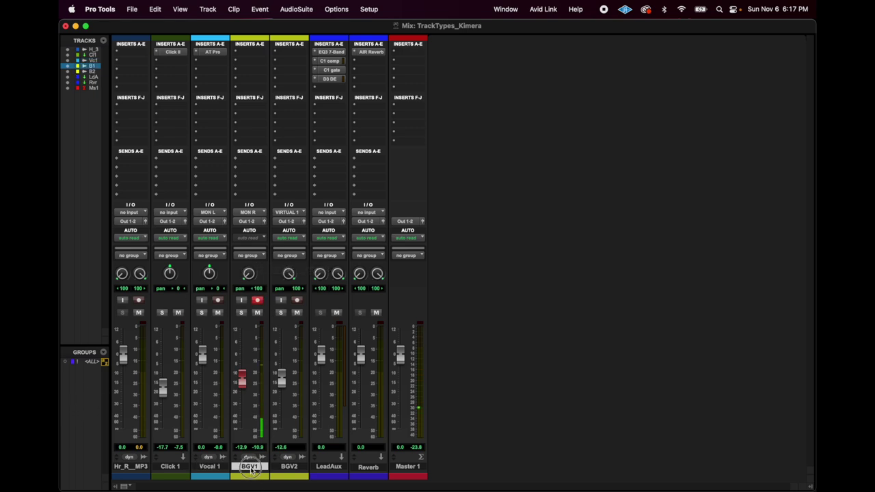
shift+click(290, 468)
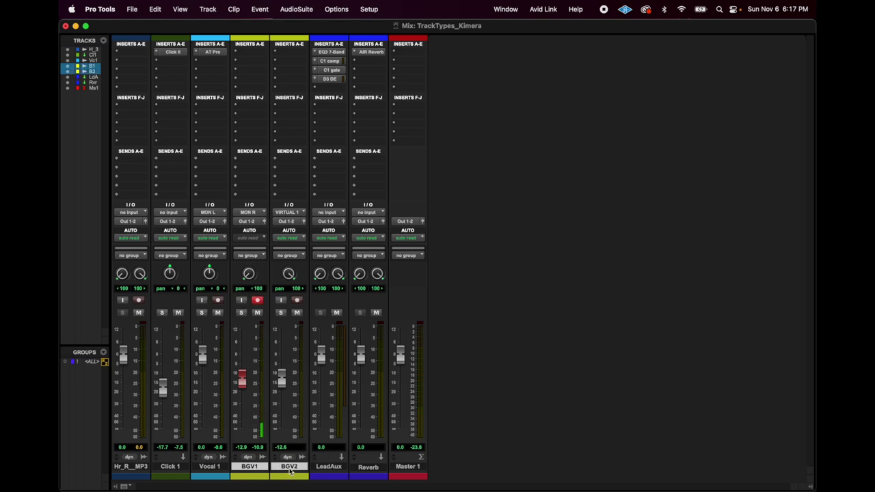
click(242, 469)
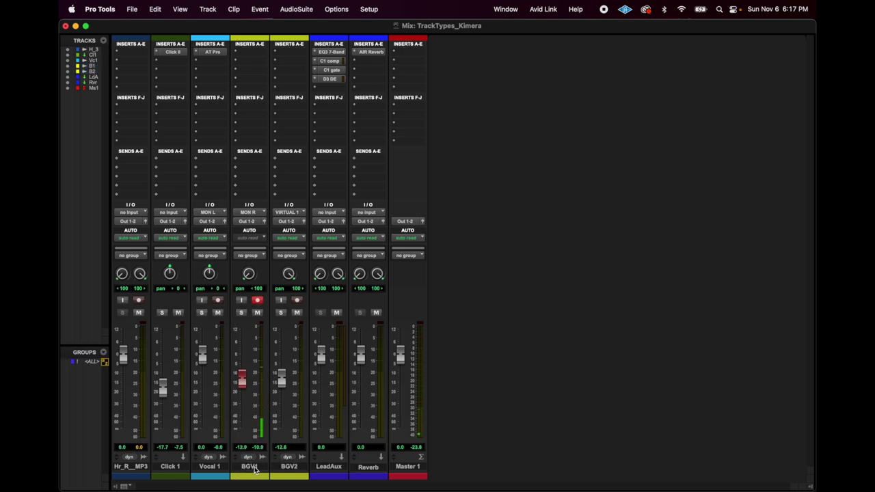
alt+click(335, 469)
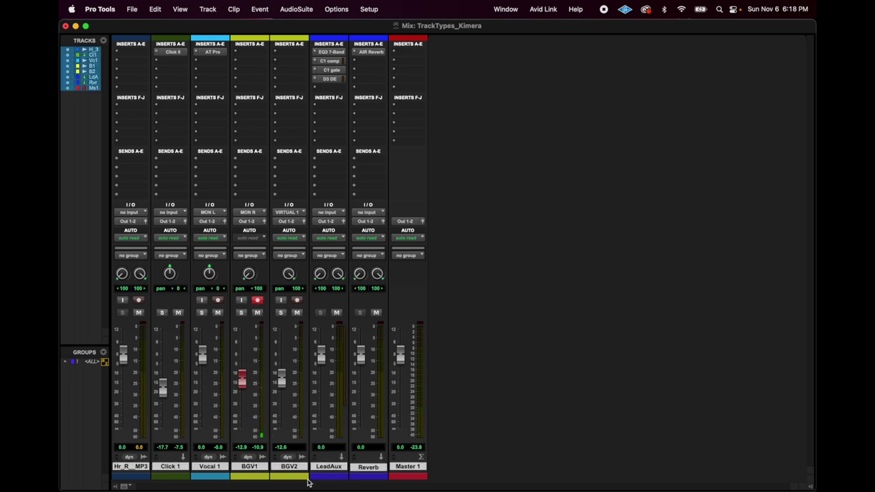
alt+click(298, 469)
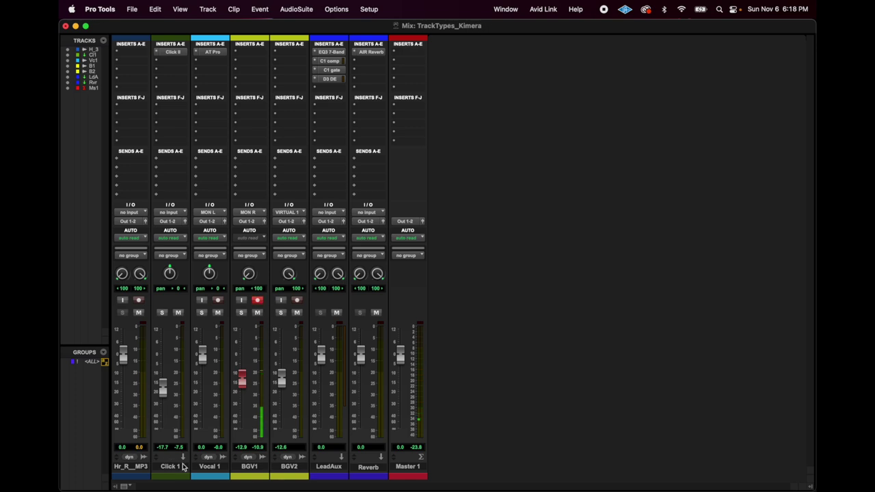
click(213, 468)
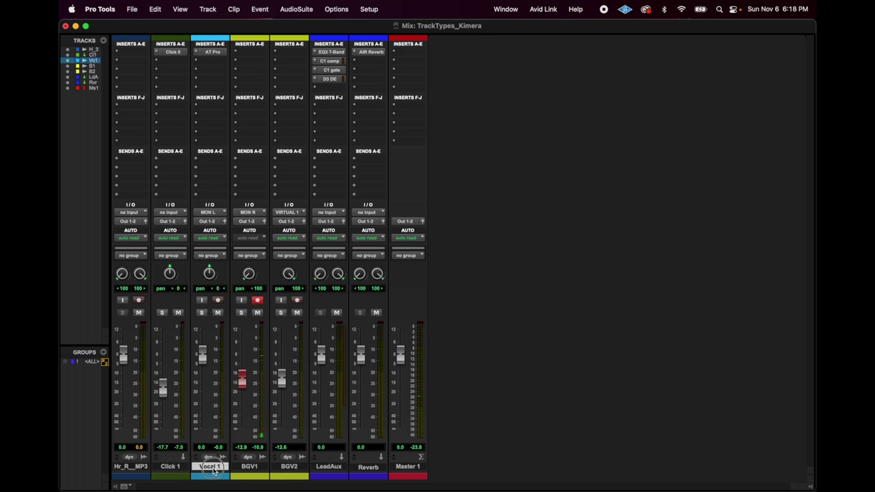
shift+click(300, 468)
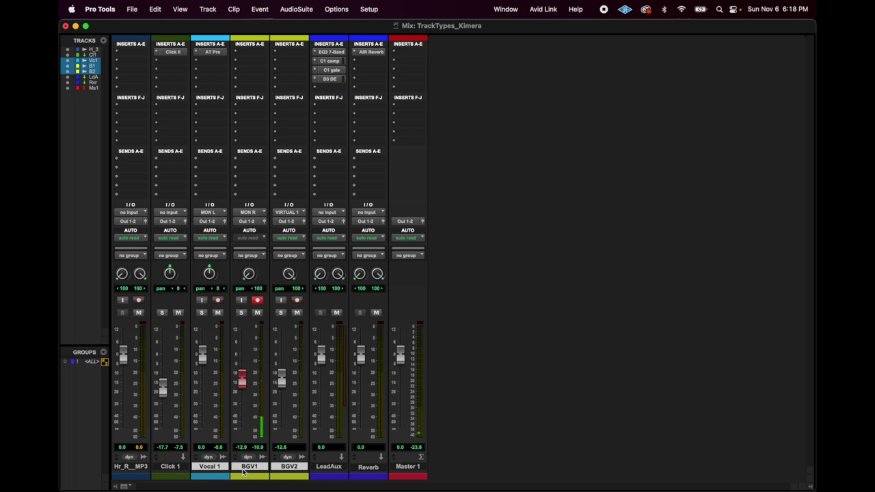
alt+click(249, 469)
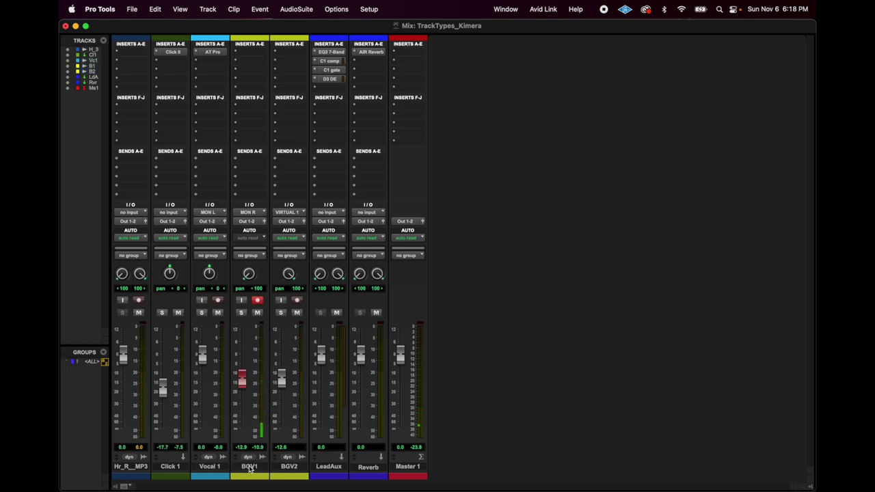
Step: Select only BGV1 and BGV2, then take BGV1 out of record-ready
click(213, 468)
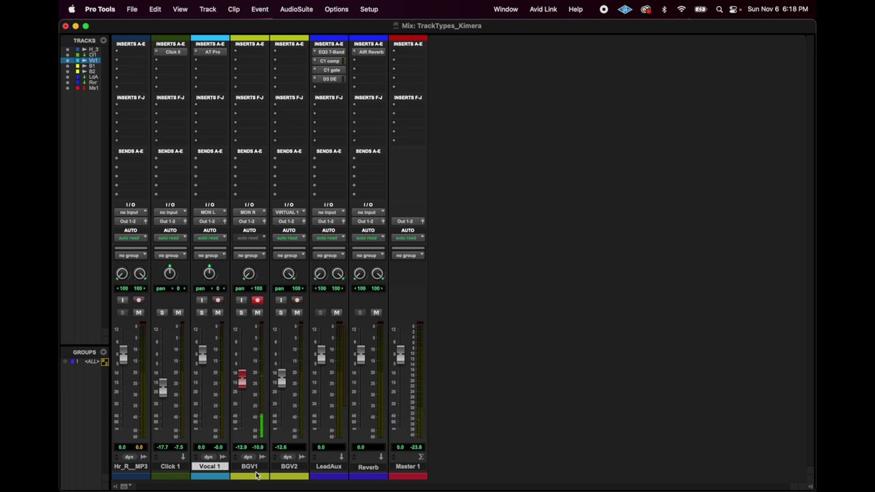
super+click(295, 469)
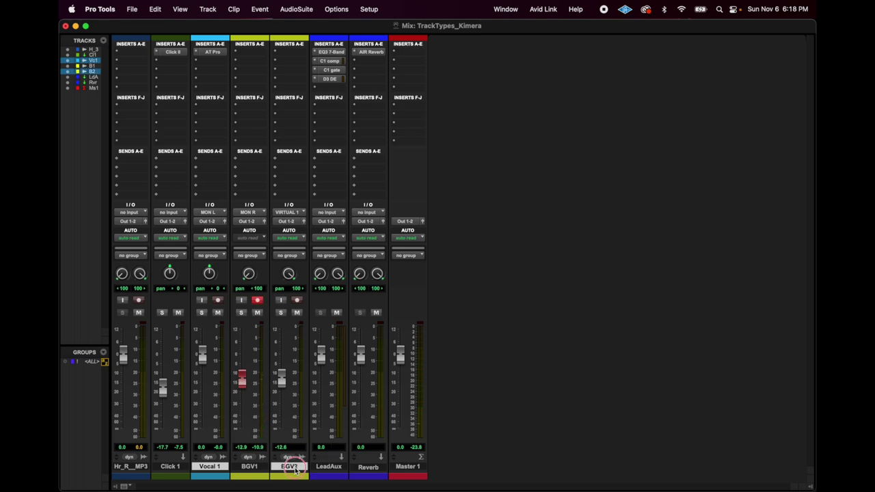
super+click(205, 467)
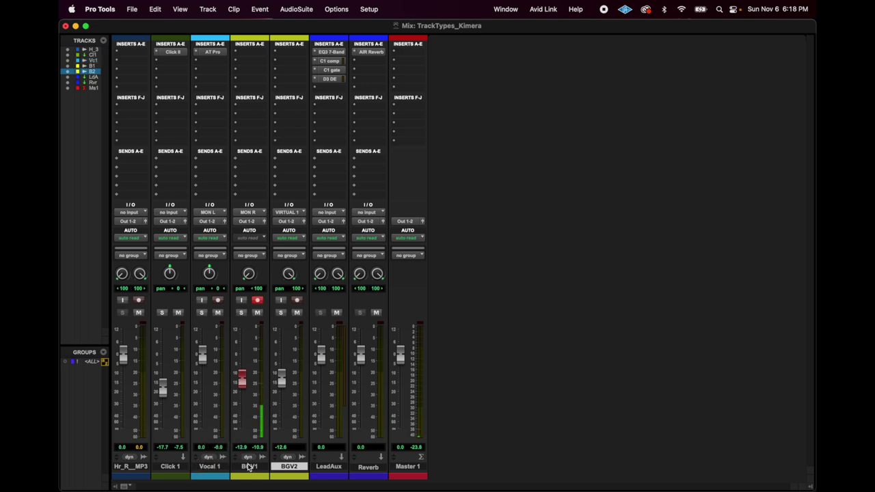
super+click(250, 468)
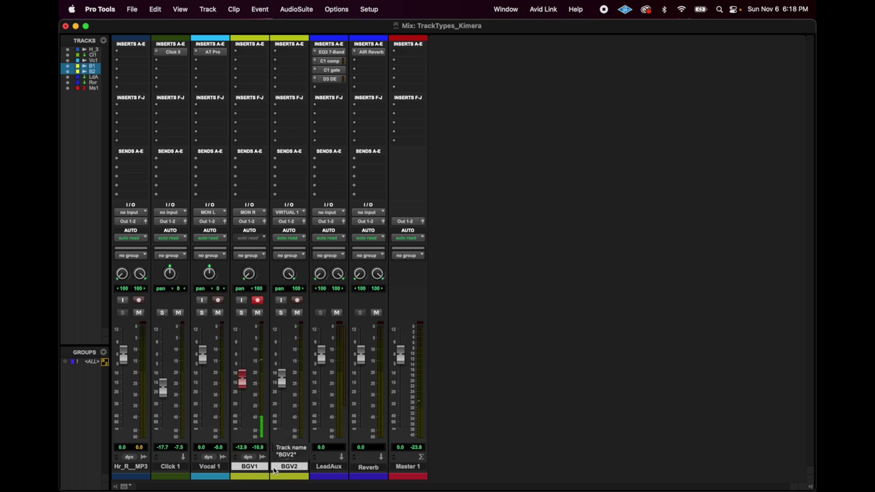
click(257, 302)
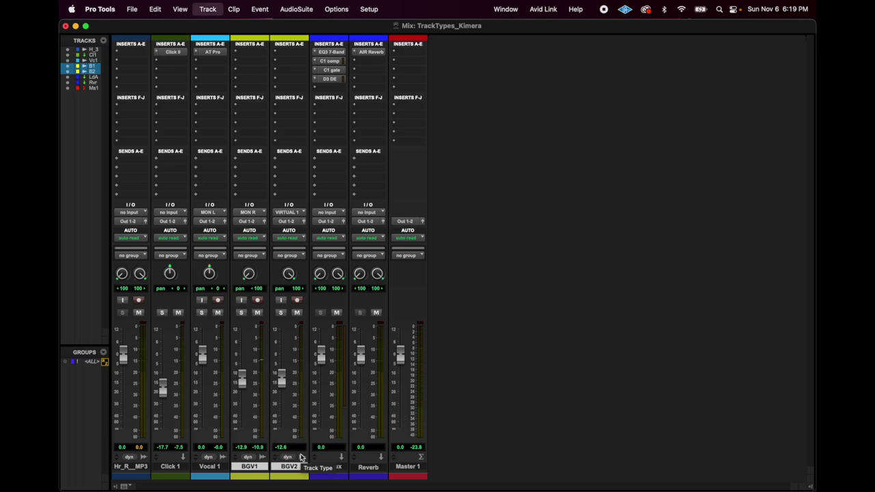
Step: Start a new group with Cmd+G, off Follow Globals, linking send levels and mutes a–j
key(super+g)
click(421, 118)
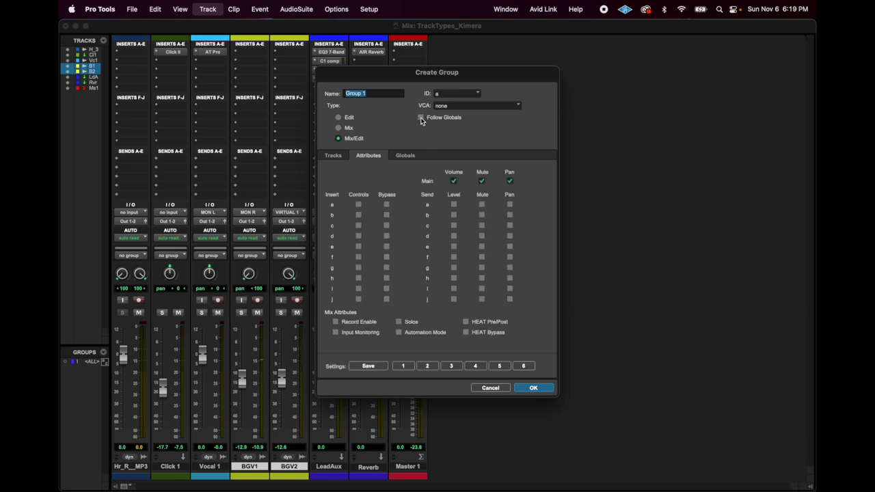
click(453, 205)
drag(453, 215, 453, 236)
drag(481, 205, 482, 299)
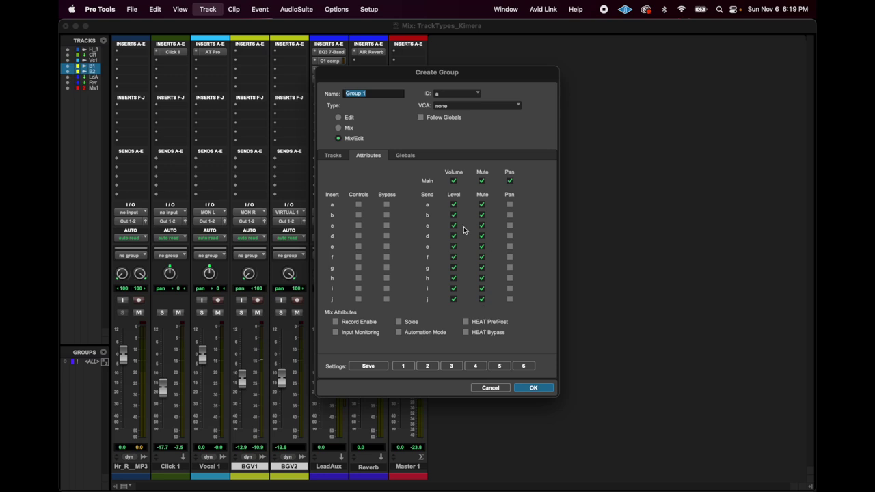
Step: Link send pans a–j across the new group
click(509, 205)
click(510, 215)
click(510, 226)
click(509, 236)
click(510, 246)
click(510, 257)
click(510, 268)
click(510, 278)
click(509, 288)
click(510, 299)
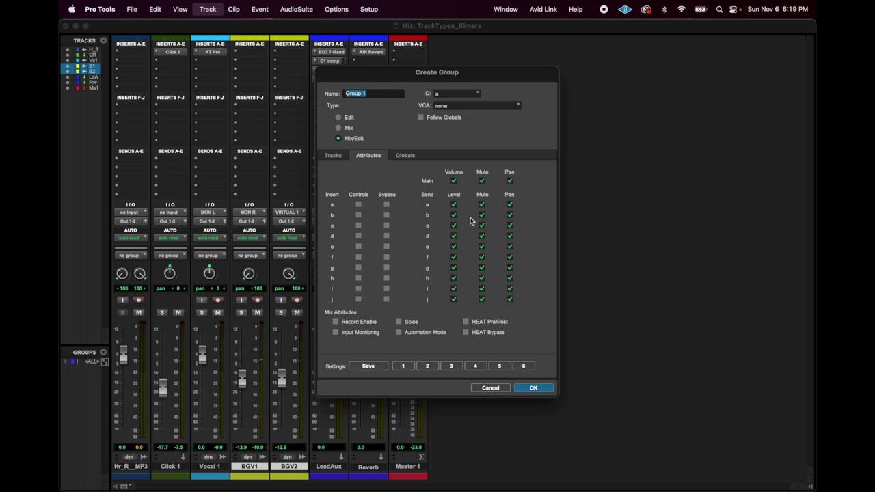
Step: Link insert bypass and controls a–e plus record enable, and check the Globals settings
click(386, 204)
click(386, 215)
click(386, 236)
click(386, 246)
drag(358, 204, 358, 246)
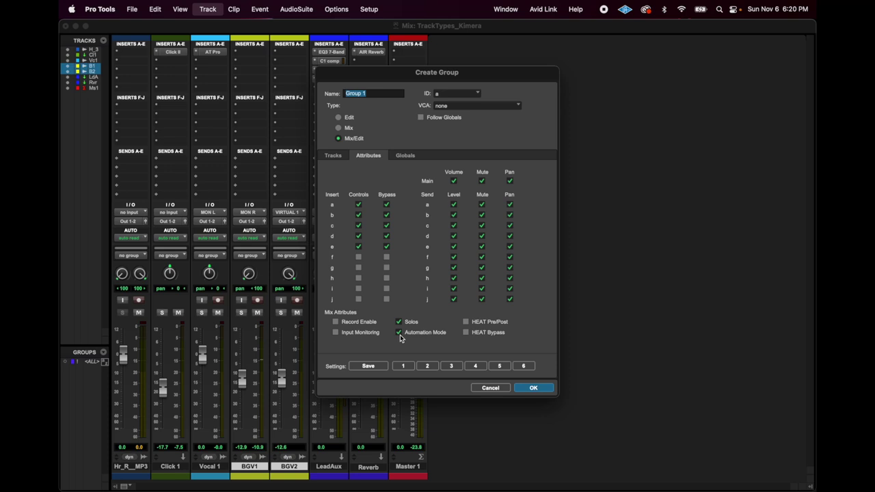
click(335, 322)
click(405, 156)
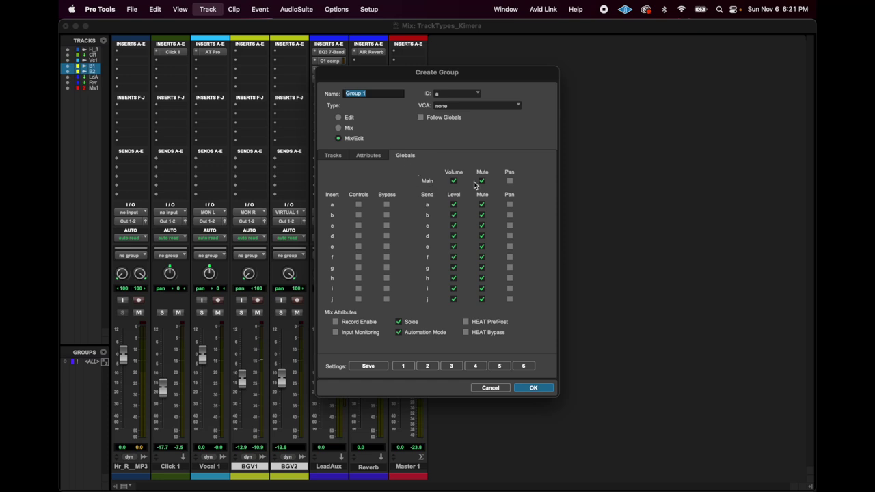
Step: Create Group 1 and test that BGV1's fader and pan follow BGV2's moves
click(533, 387)
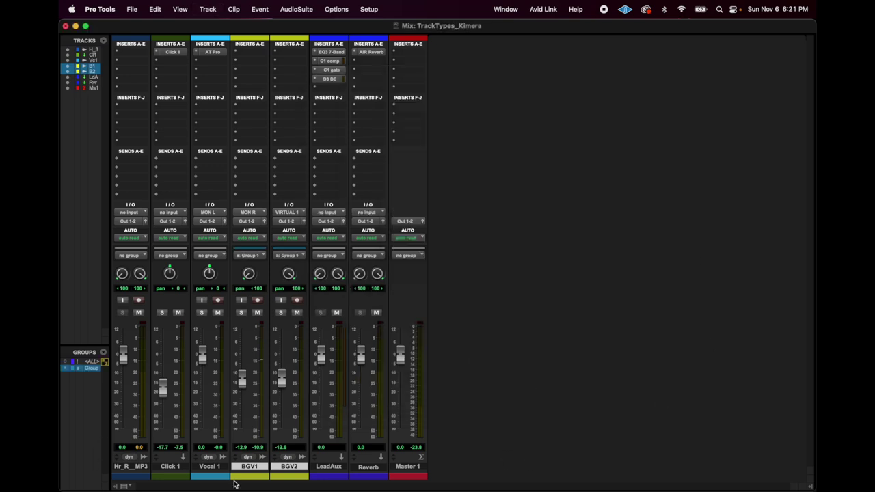
mouse_move(284, 384)
mouse_down()
mouse_move(282, 358)
mouse_move(279, 387)
mouse_move(277, 375)
mouse_up()
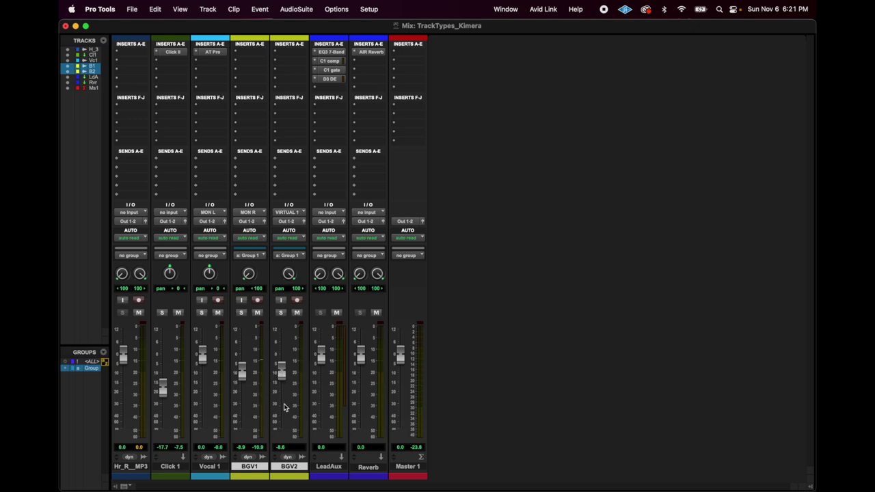
mouse_move(281, 372)
mouse_down()
mouse_move(280, 392)
mouse_move(280, 373)
mouse_move(281, 384)
mouse_up()
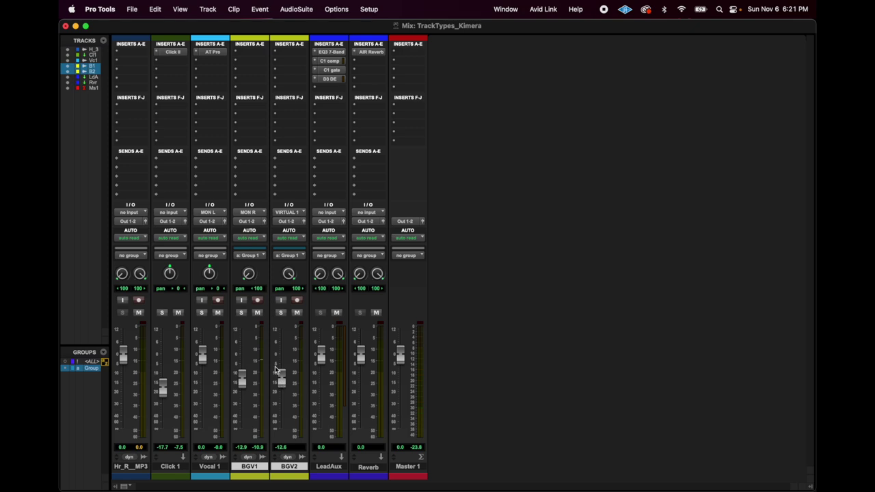
drag(249, 276, 250, 254)
drag(289, 274, 287, 287)
Step: Uncheck Main Pan in Group 1's attributes in Modify Groups
double_click(65, 369)
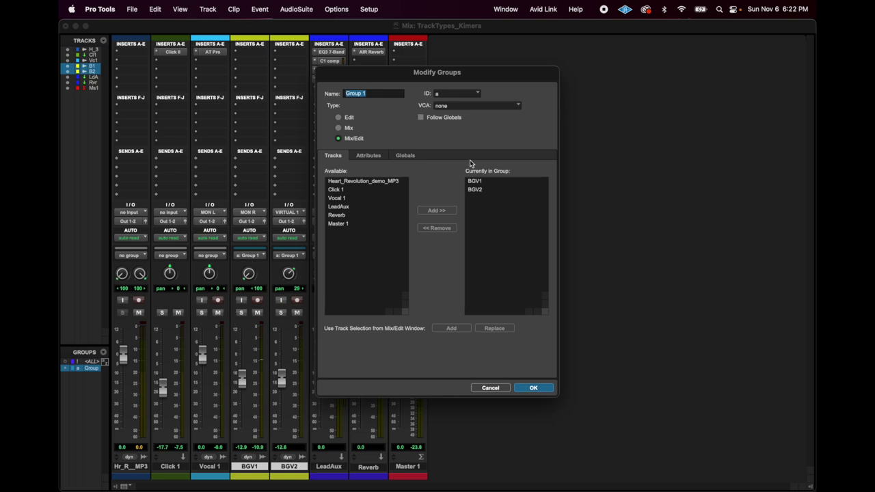
click(375, 157)
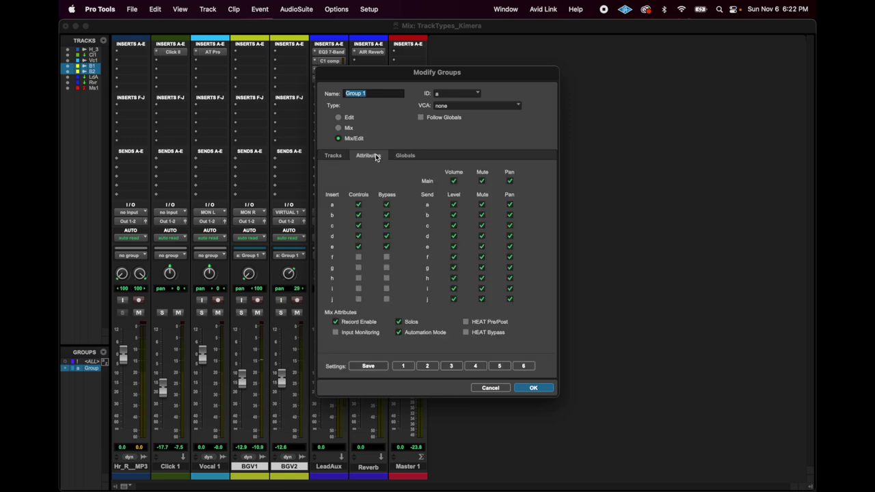
click(509, 180)
Step: Apply the group change and pan BGV2 back to 100 independently of BGV1
click(534, 388)
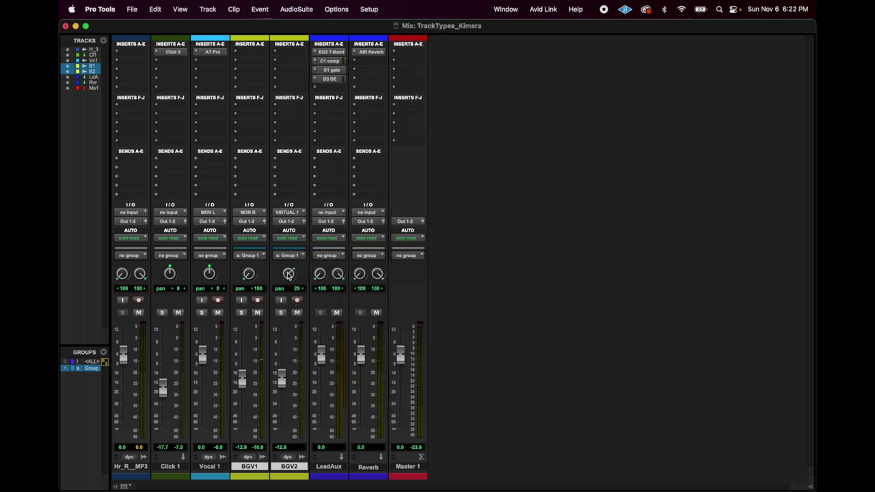
drag(288, 274, 313, 190)
click(262, 239)
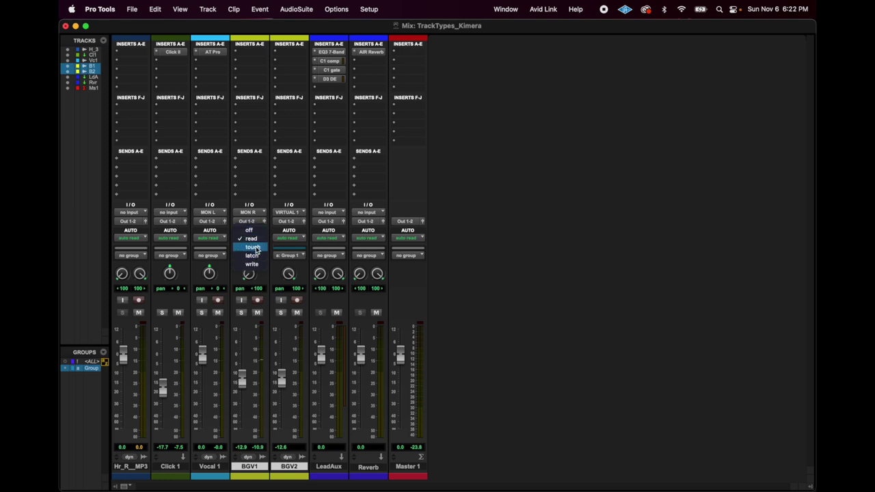
Step: Close BGV1's automation menu unchanged and toggle between Edit and Mix windows with Cmd+=
click(291, 239)
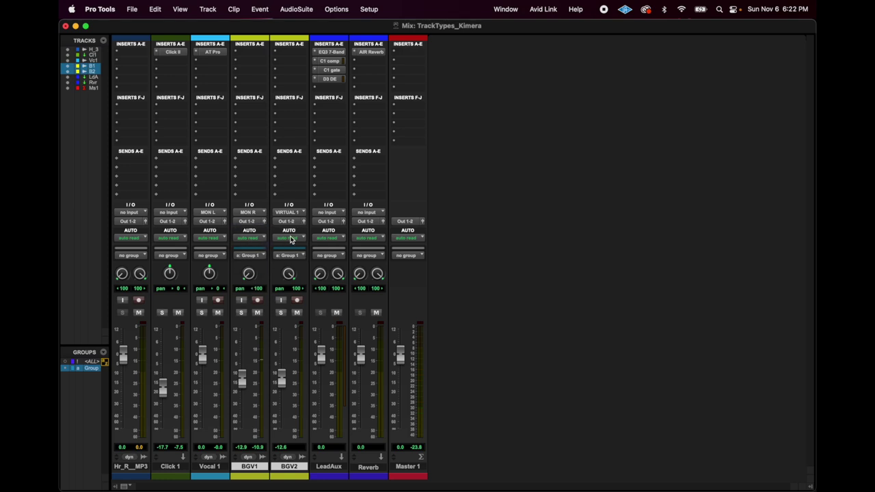
key(super+equal)
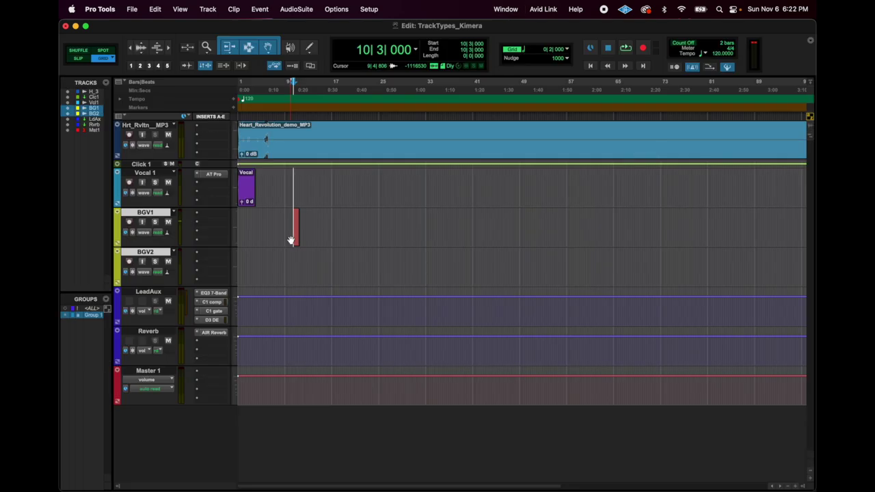
click(160, 233)
click(243, 234)
key(super+equal)
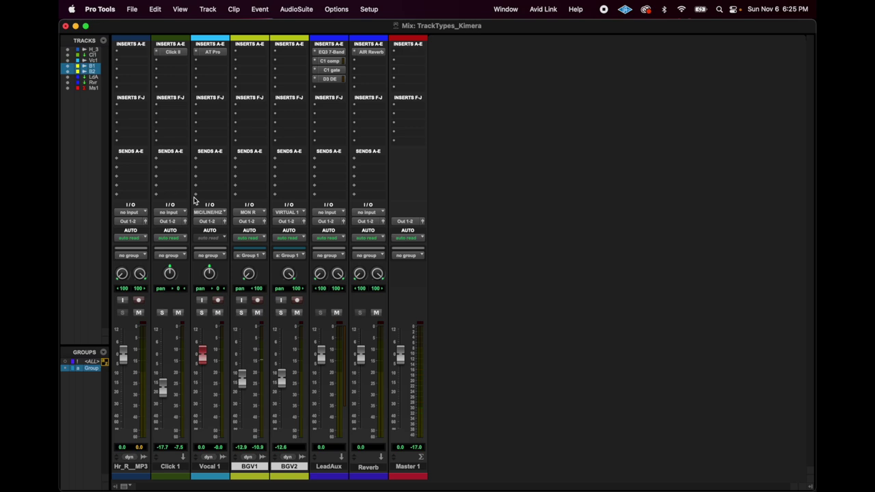
Step: Confirm Vocal 1's input stays MIC/LINE/HIZ and output Out 1-2, then show the Edit window
click(225, 215)
mouse_move(225, 213)
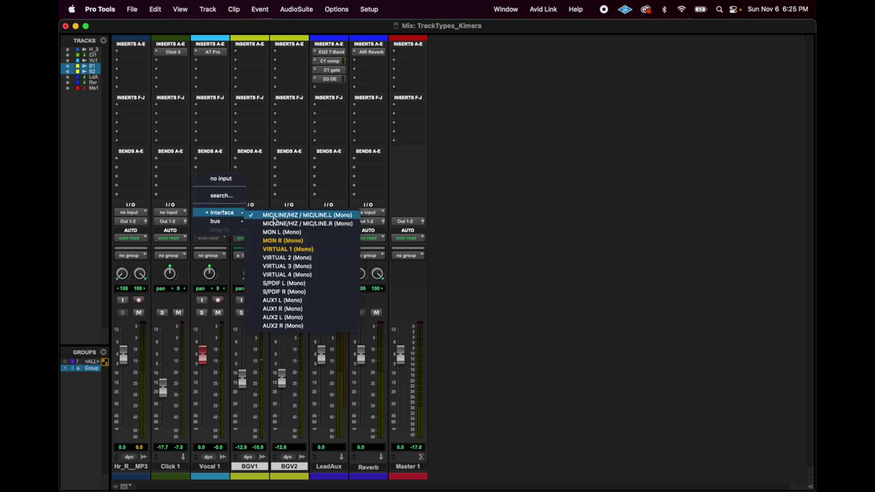
click(330, 217)
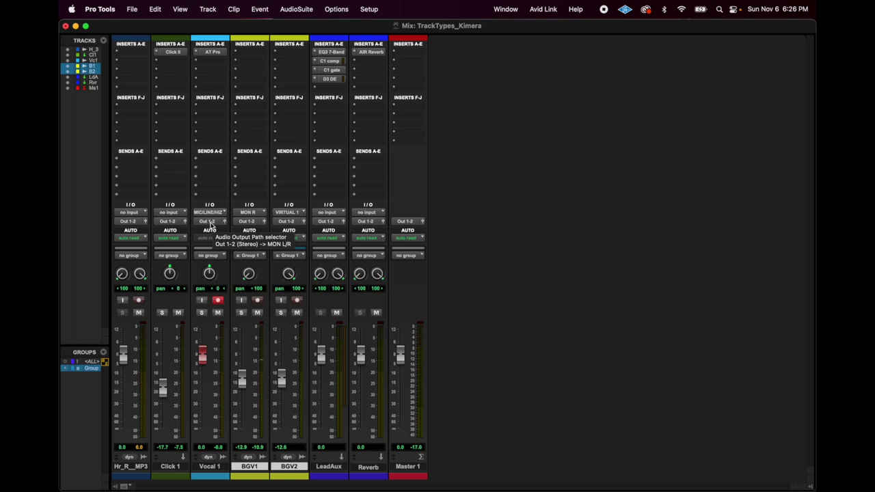
click(210, 223)
mouse_move(213, 222)
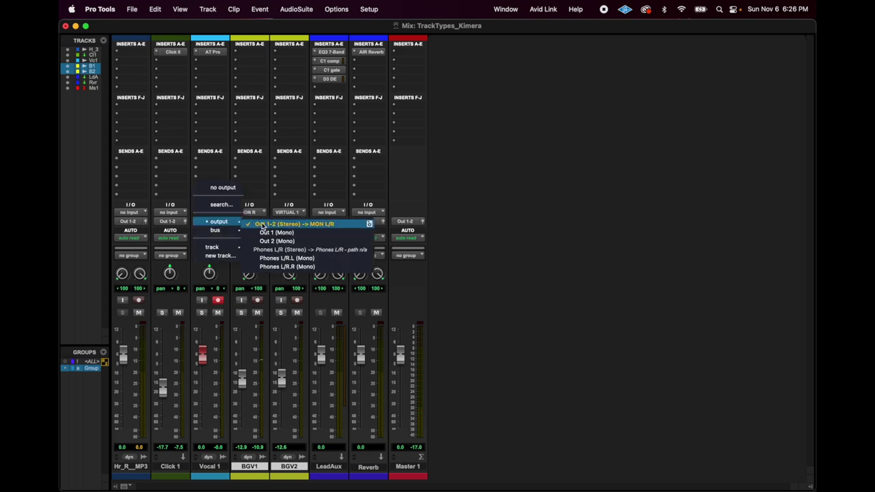
click(338, 226)
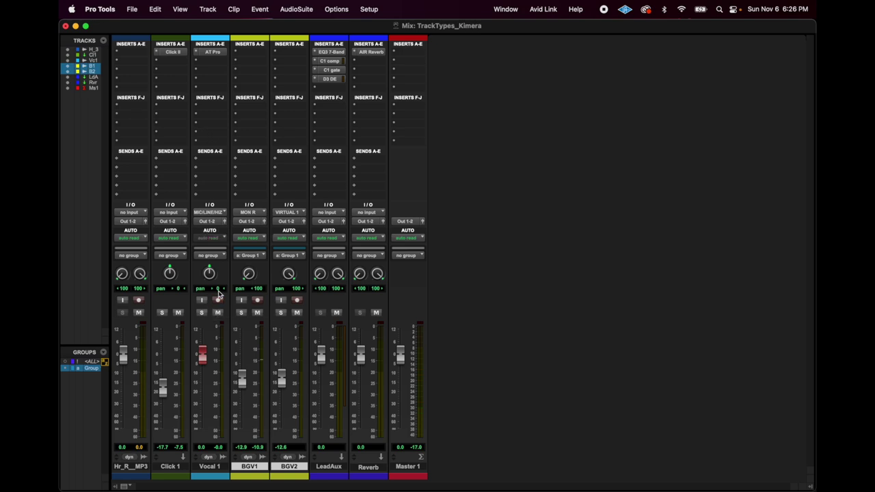
key(super+equal)
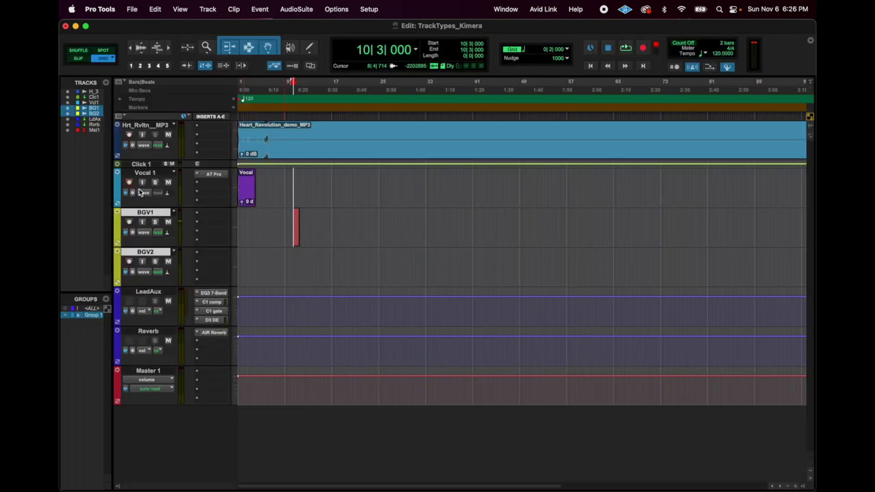
Step: Move the Vocal clip onto BGV1, nudge BGV1's short clip earlier, and shift Vocal to bar 3
click(144, 173)
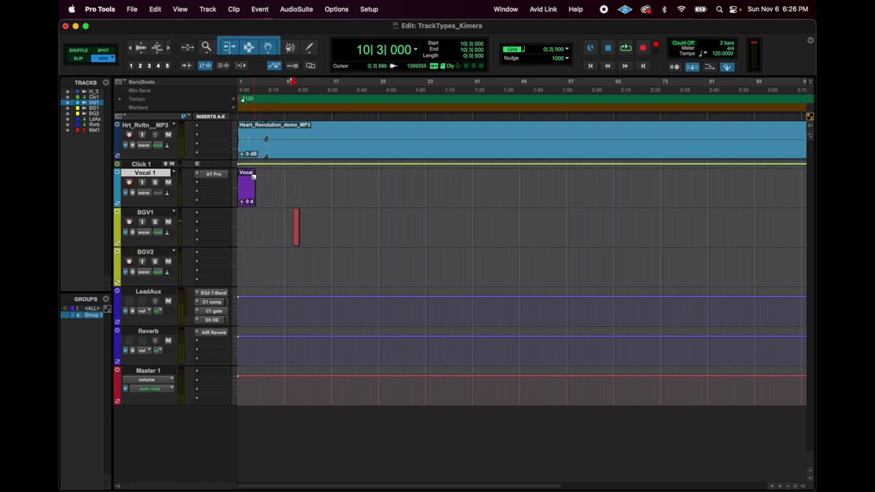
click(245, 199)
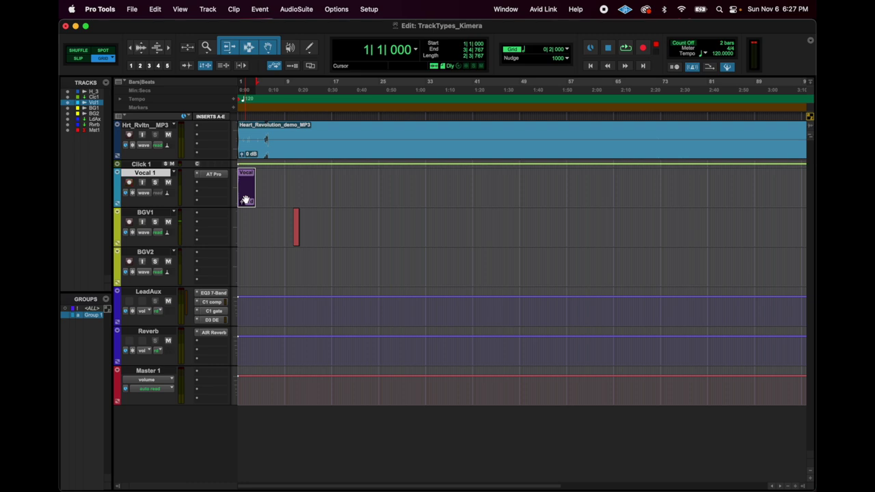
drag(245, 199, 246, 239)
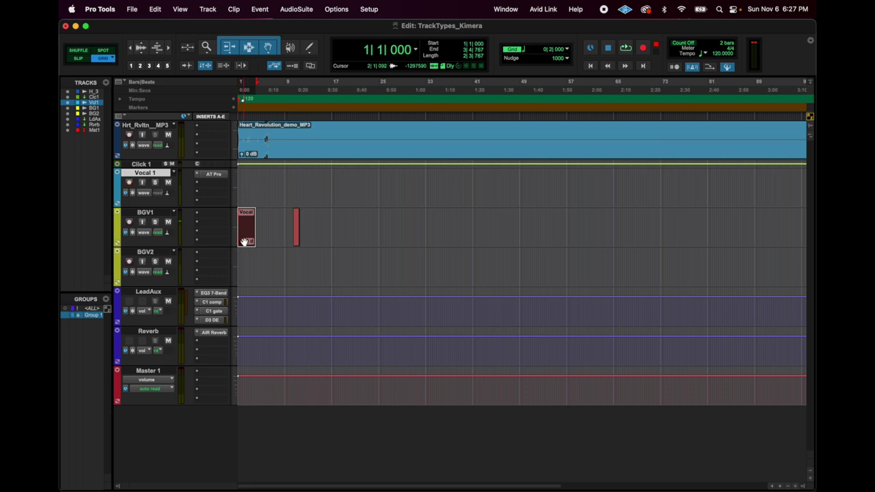
drag(297, 238, 287, 268)
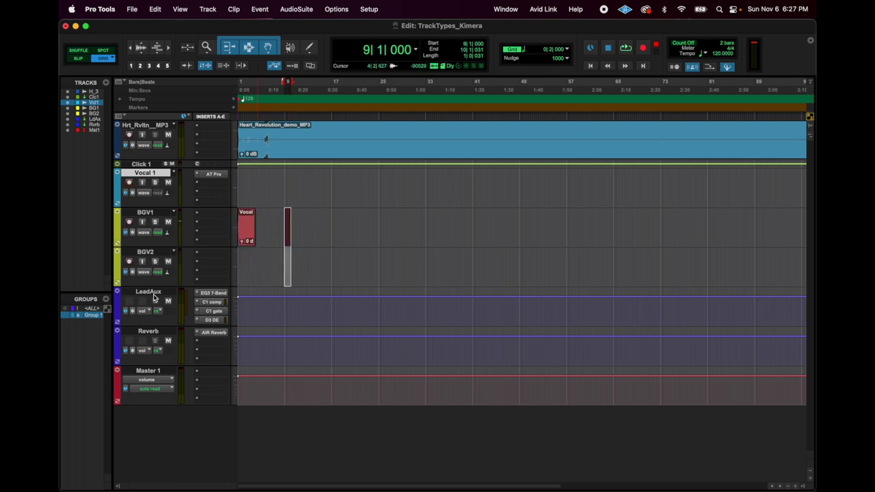
click(243, 233)
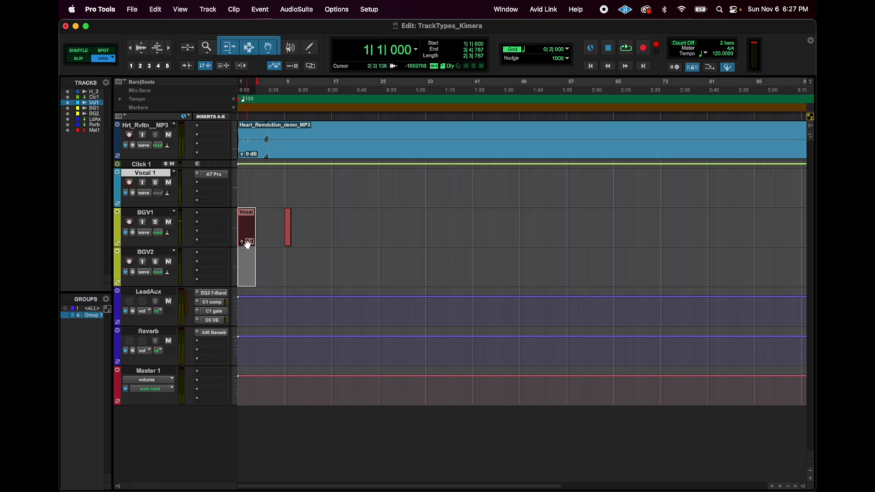
drag(246, 236, 272, 277)
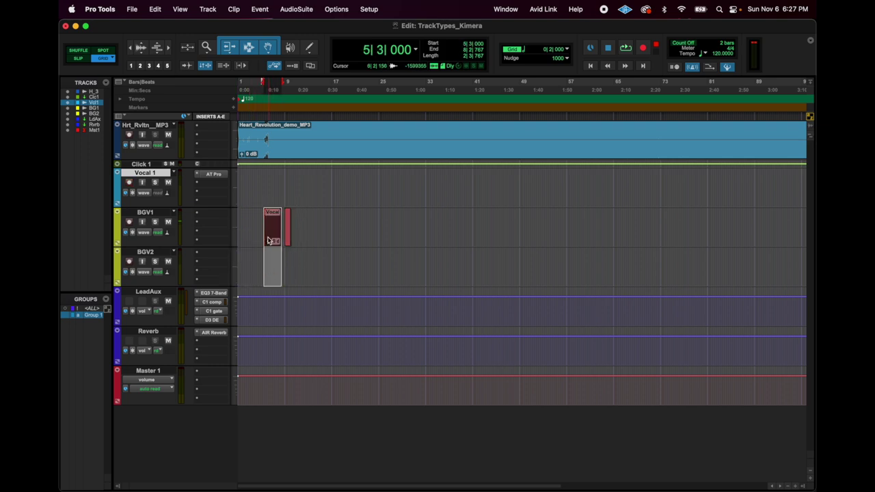
Step: Deactivate Group 1, drop the Vocal clip onto BGV2, and arm Vocal 1 with Shift+R
click(92, 315)
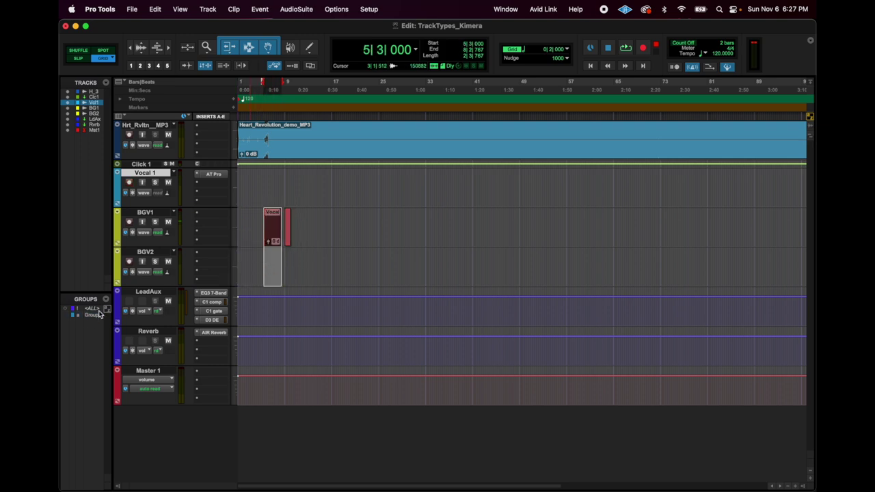
click(256, 215)
mouse_move(273, 239)
mouse_down()
mouse_move(271, 254)
mouse_move(287, 242)
mouse_move(271, 240)
mouse_move(270, 248)
mouse_up()
key(shift+r)
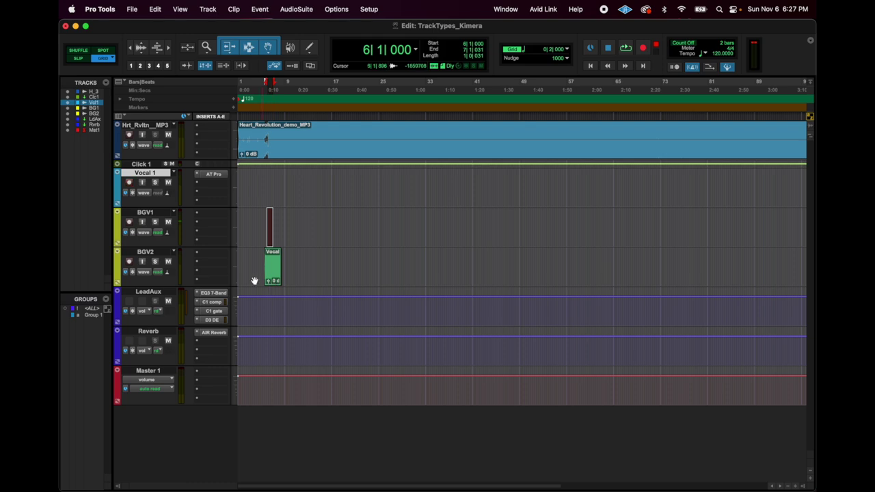
key(super+equal)
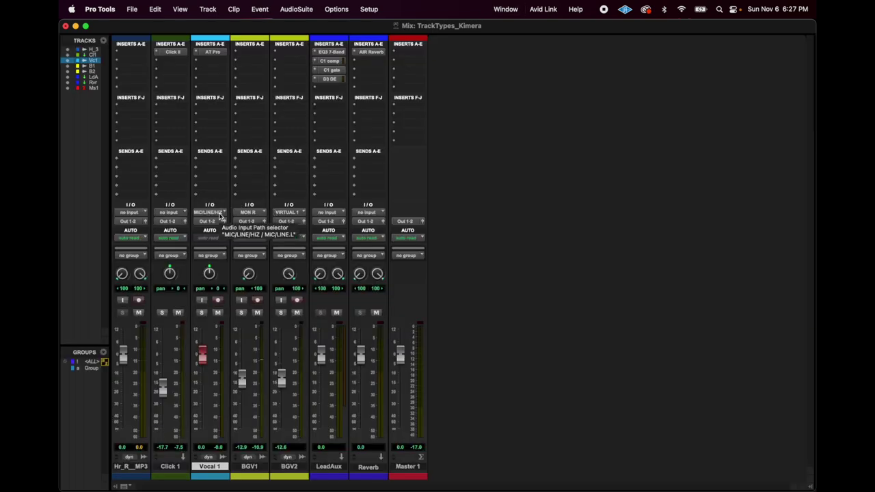
Step: Check BGV1's input choices and keep it on MON R
click(248, 212)
click(214, 201)
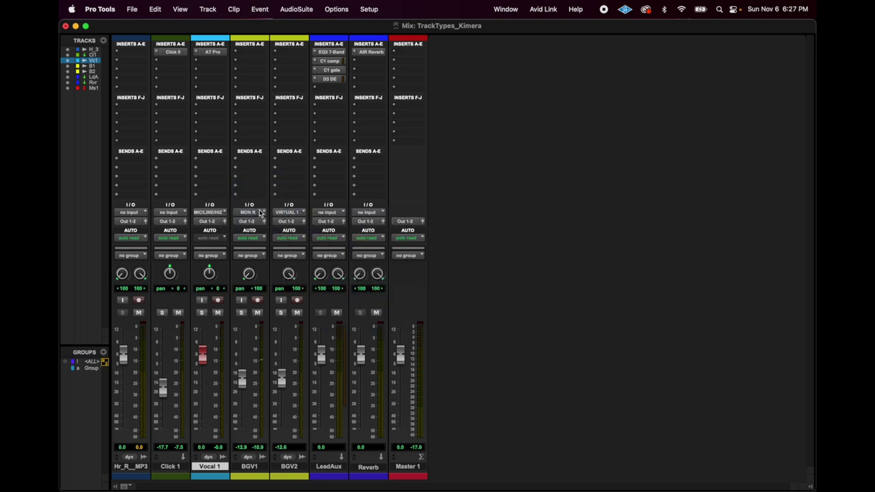
key(super+equal)
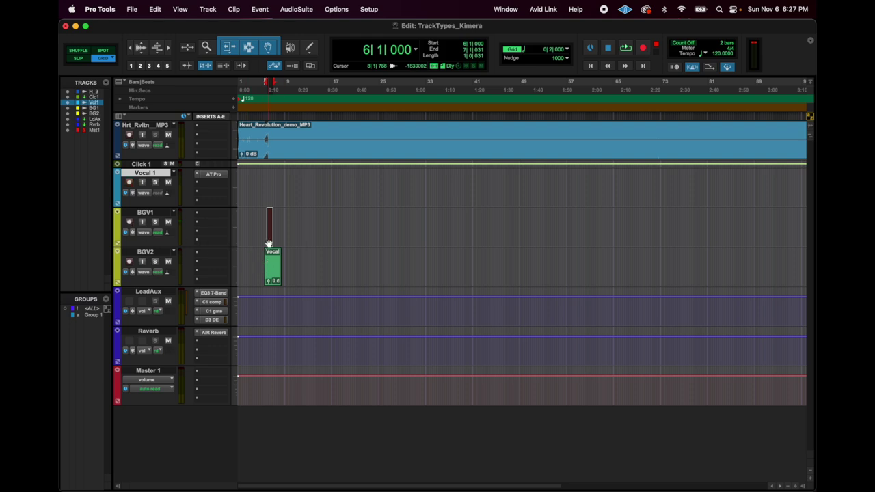
key(super+equal)
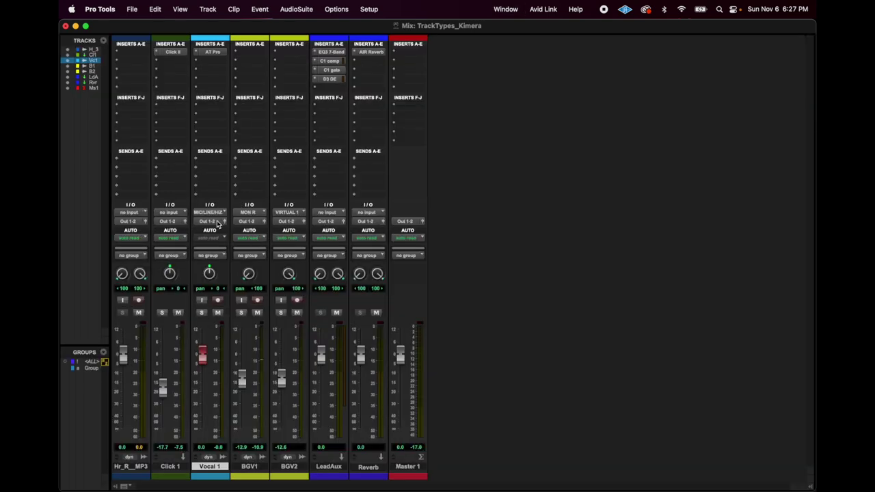
click(250, 213)
mouse_move(253, 214)
click(321, 241)
Step: Toggle record-enable on BGV1 and Vocal 1 so both end up disarmed
click(257, 300)
click(219, 302)
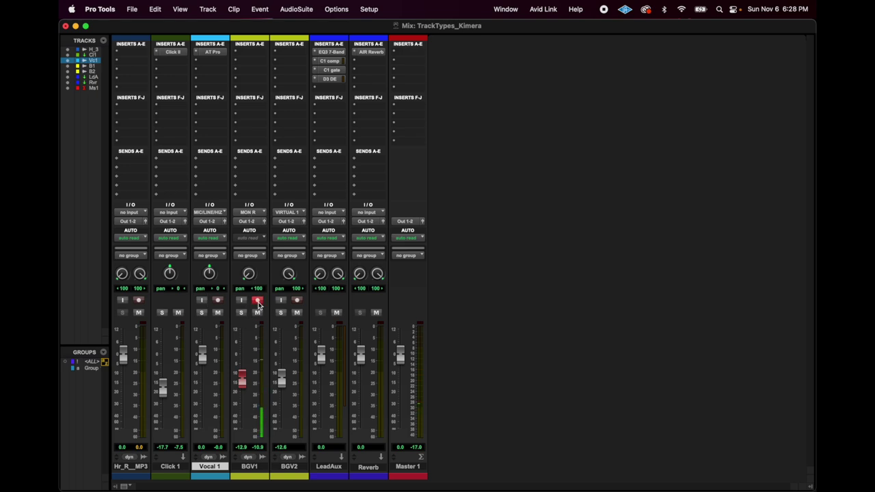
click(257, 302)
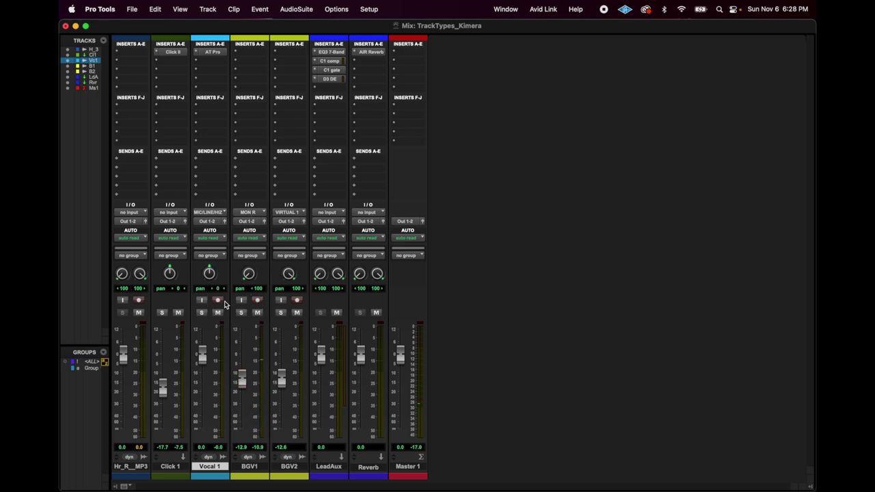
Step: Keep BGV1's output routed to Out 1-2
click(250, 224)
mouse_move(278, 225)
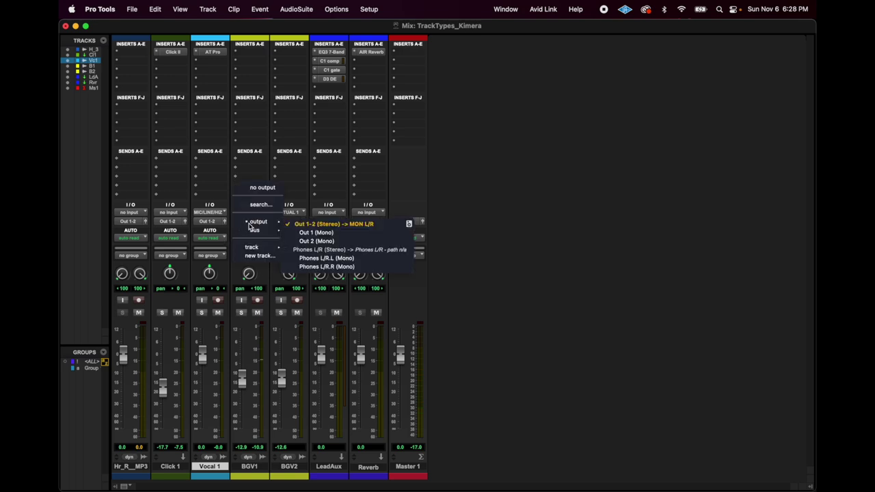
click(296, 224)
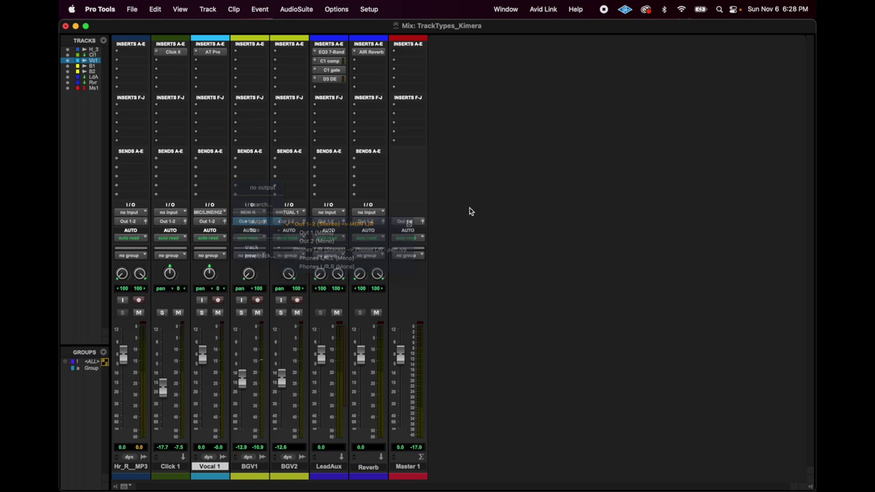
Step: Pull Vocal 1's fader down to -5.2 dB, briefly set to no output, then restored to Out 1-2
click(251, 225)
mouse_move(219, 234)
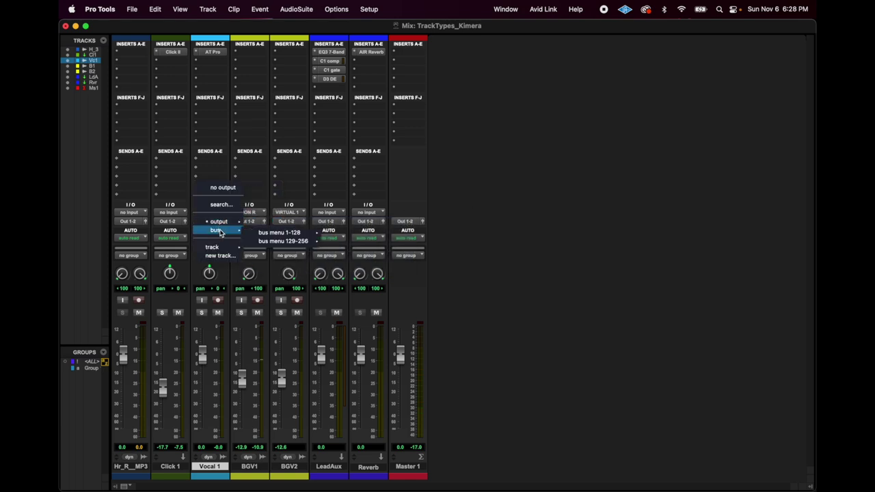
click(223, 187)
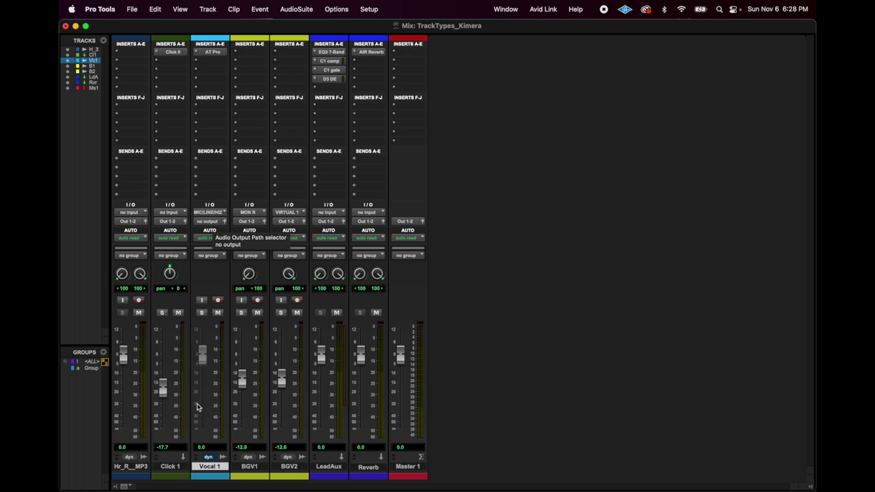
mouse_move(203, 357)
mouse_down()
mouse_move(203, 401)
mouse_move(205, 365)
mouse_up()
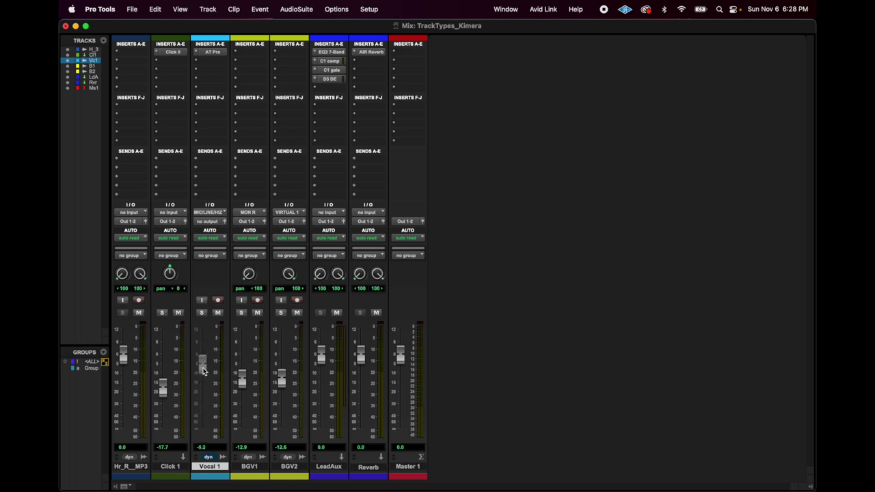
click(209, 222)
mouse_move(222, 221)
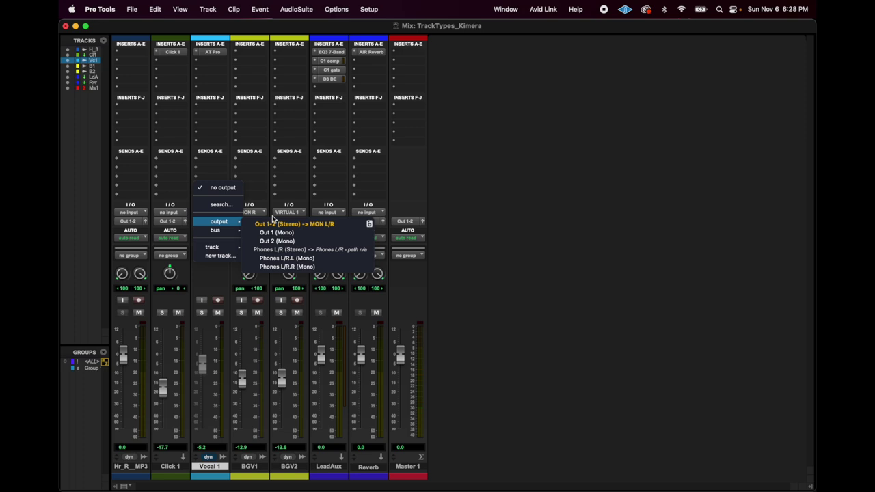
click(277, 224)
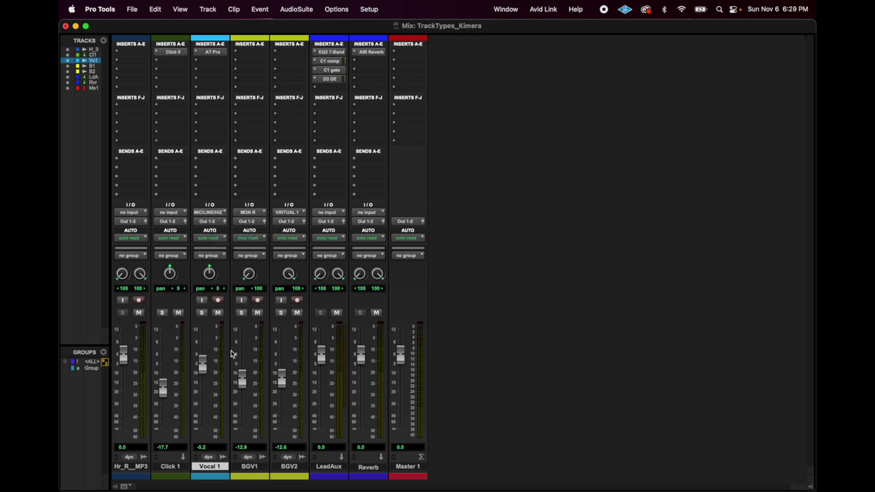
Step: Show Vocal 1's output bus submenu with the 1-128 and 129-256 bus menus
click(213, 223)
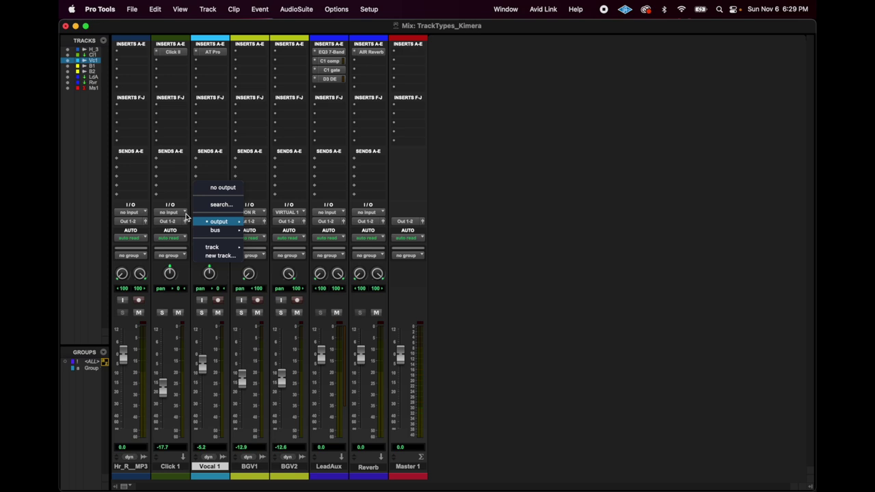
mouse_move(227, 230)
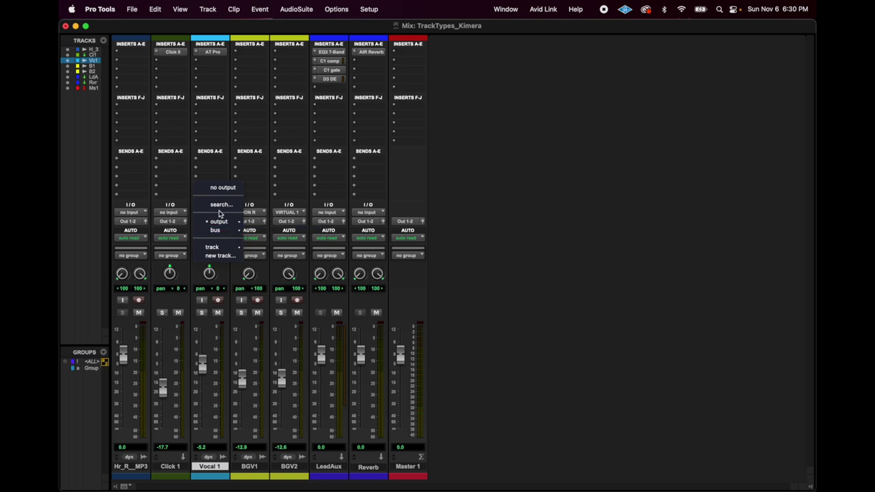
click(273, 195)
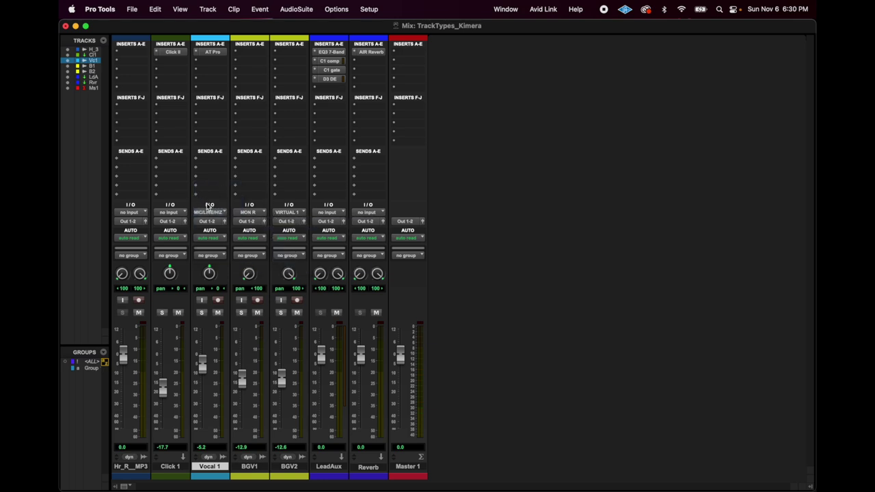
click(210, 224)
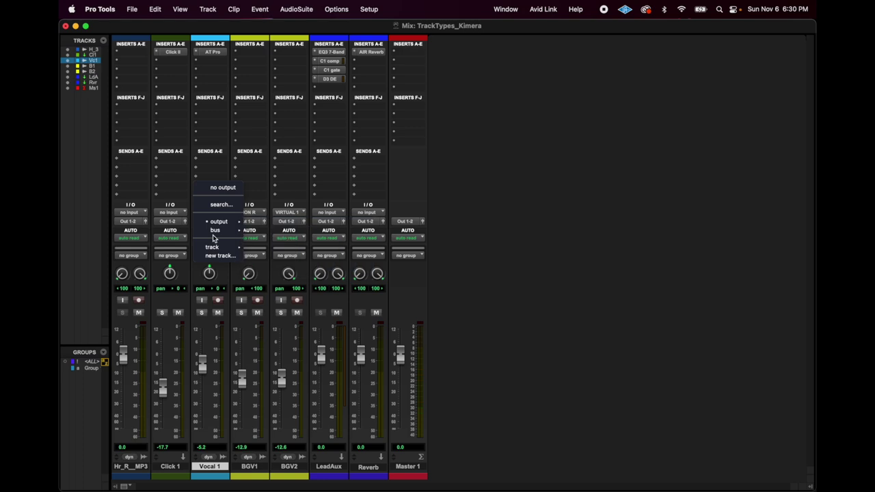
mouse_move(217, 233)
mouse_move(276, 236)
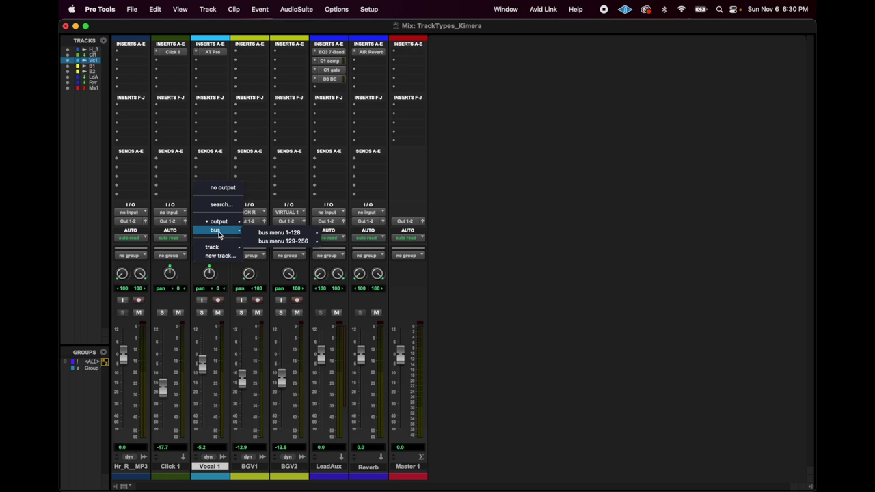
Step: Route Vocal 1's output to Bus 1-2 (Stereo) and select the LeadAux track
mouse_move(246, 237)
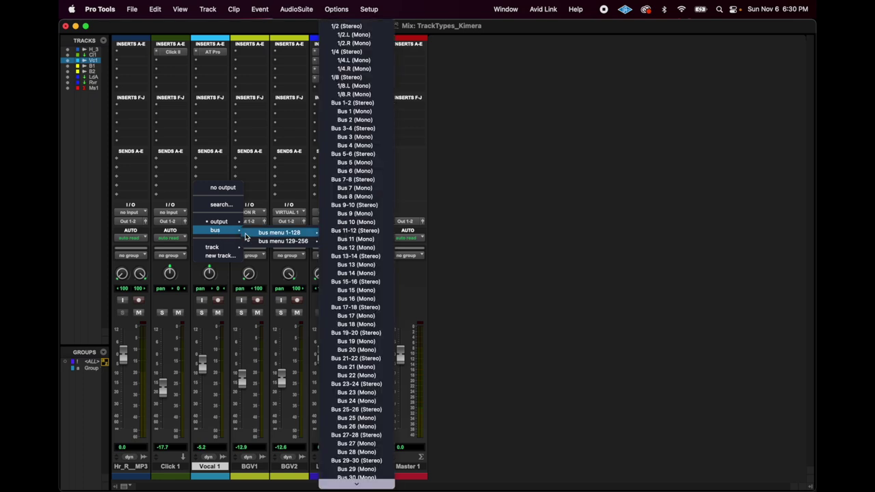
click(373, 106)
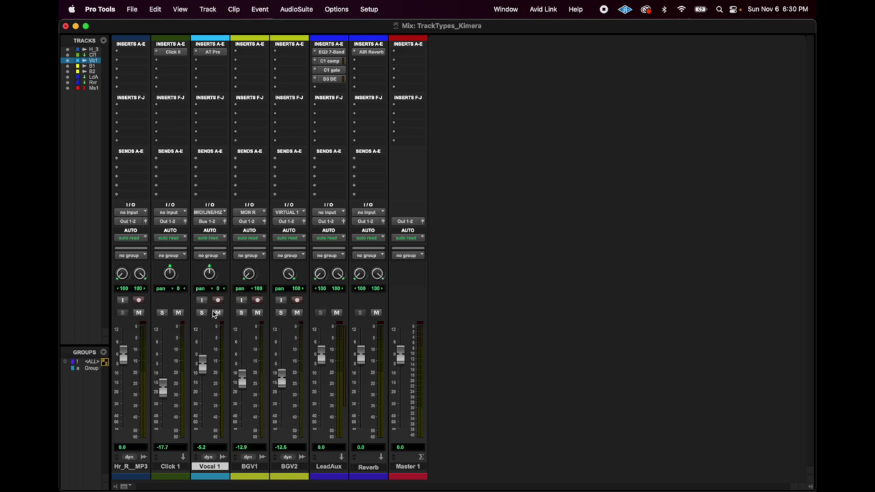
click(336, 469)
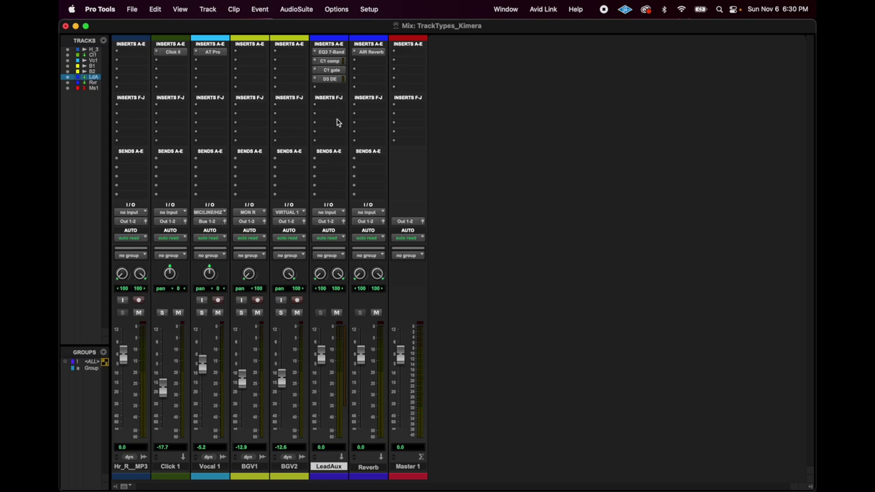
Step: Set LeadAux's input to Bus 1-2 (Stereo)
click(326, 215)
mouse_move(333, 221)
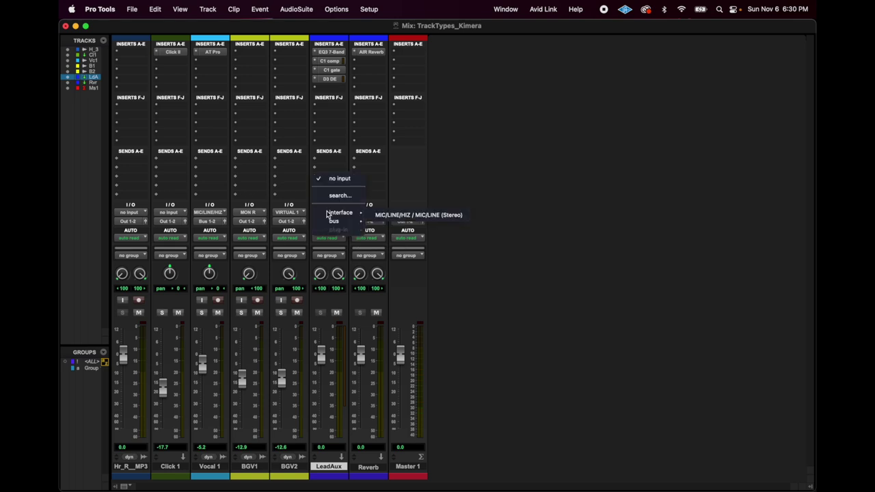
mouse_move(394, 224)
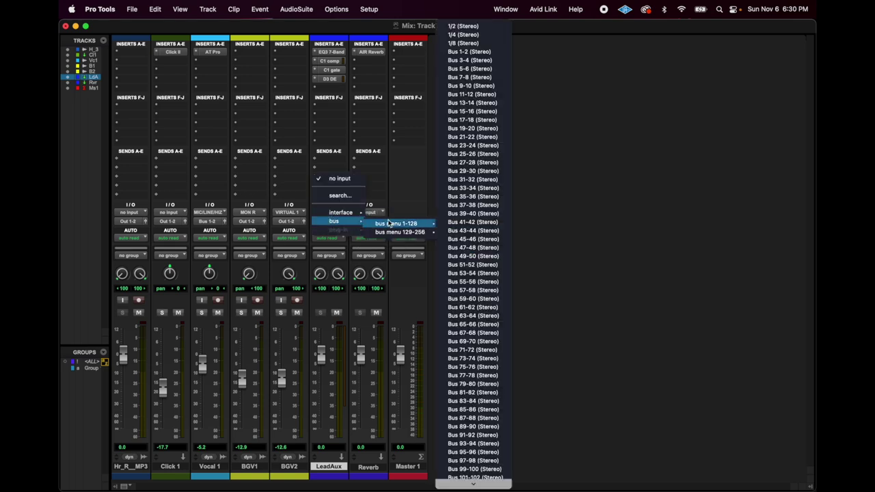
click(454, 52)
Step: Record-enable Vocal 1 and leave LeadAux's output on Out 1-2
click(217, 300)
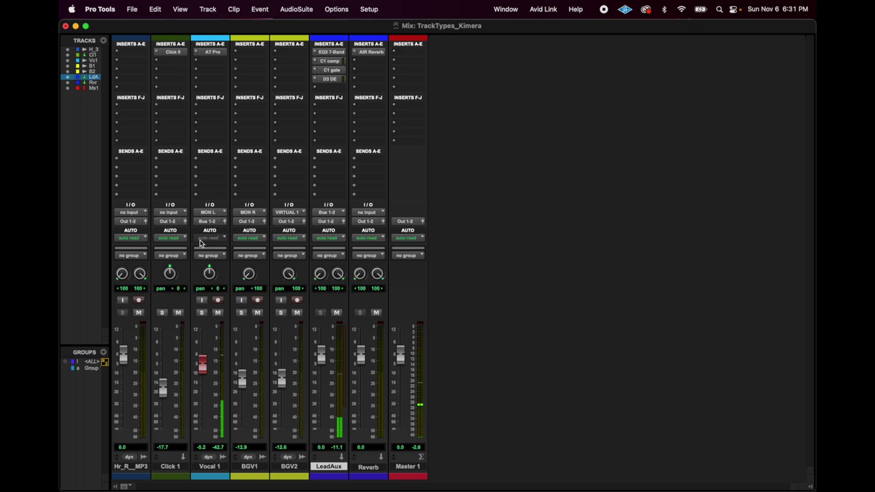
click(330, 226)
click(508, 164)
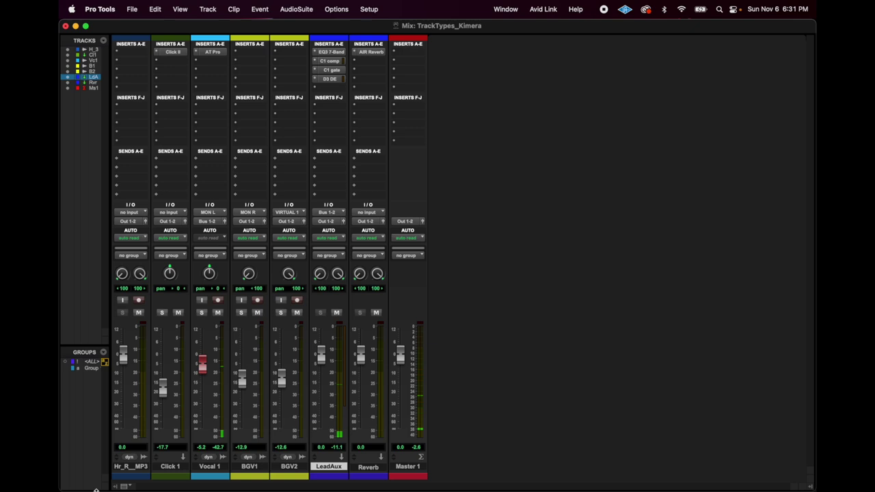
click(211, 466)
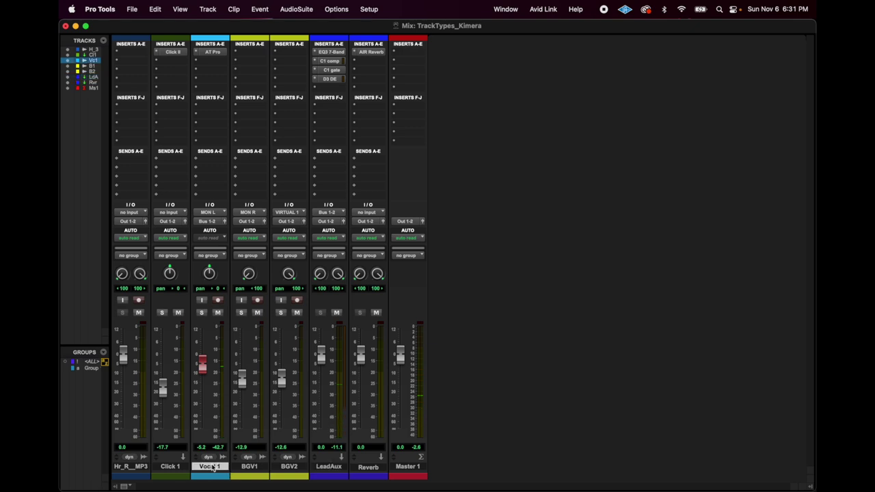
key(super+equal)
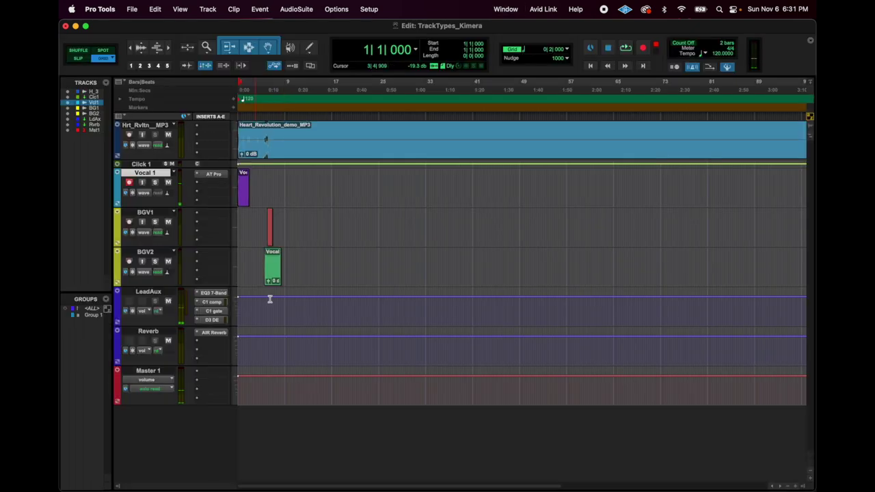
click(244, 200)
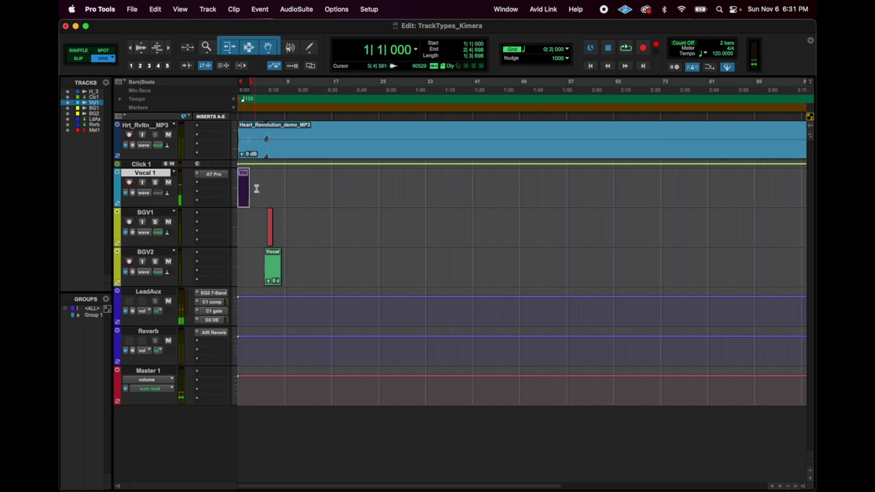
key(super+equal)
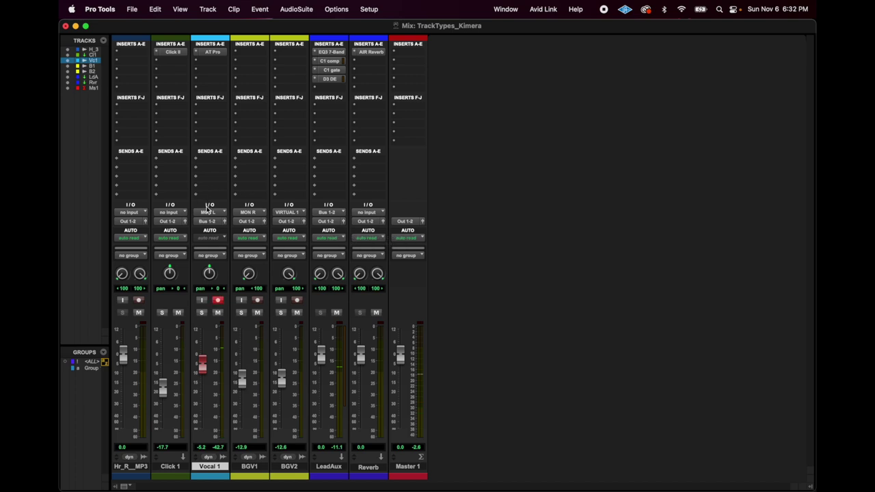
click(328, 225)
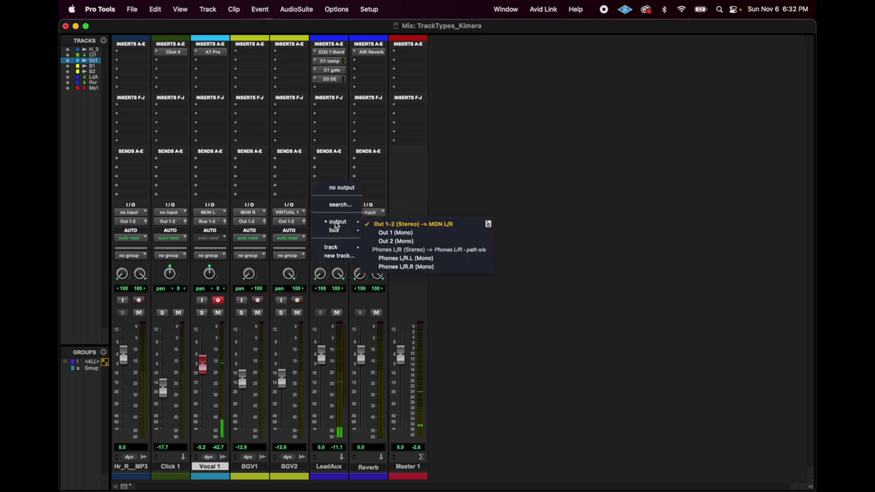
click(489, 144)
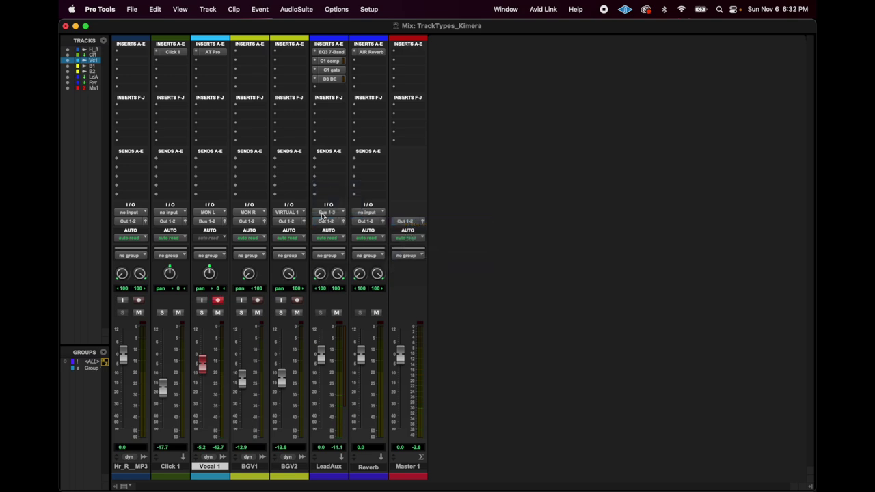
click(369, 467)
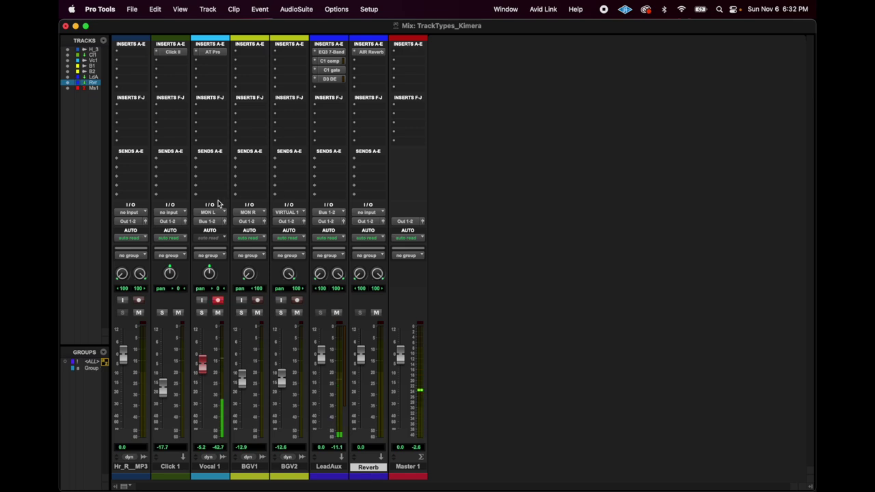
Step: Assign Vocal 1's send A to Bus 7-8 and raise the send fader from -inf to -4.6 dB
click(207, 158)
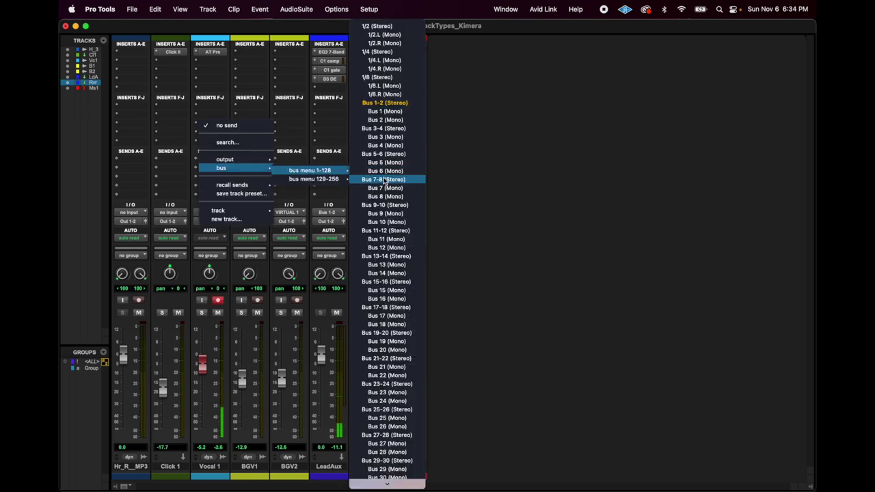
click(383, 181)
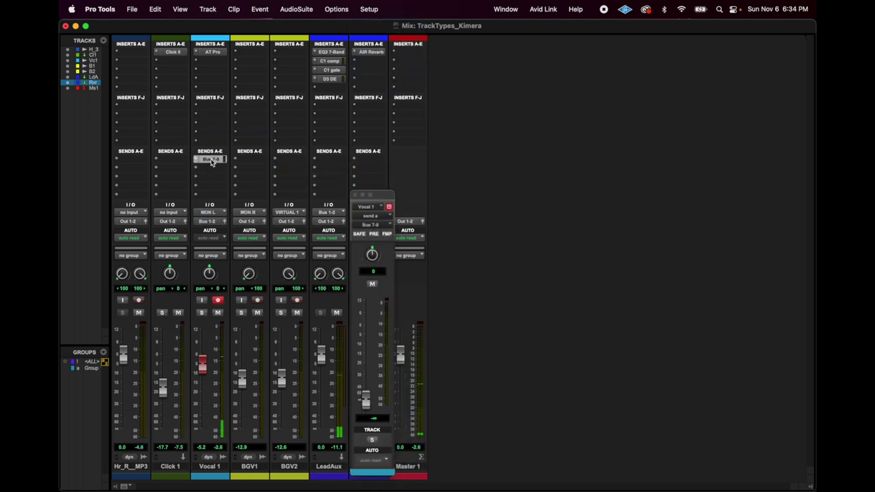
drag(385, 196, 268, 93)
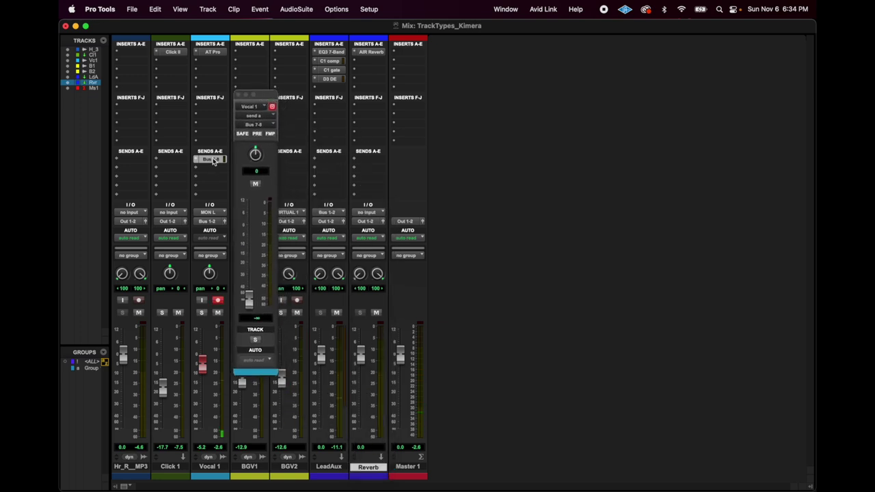
drag(249, 304, 249, 274)
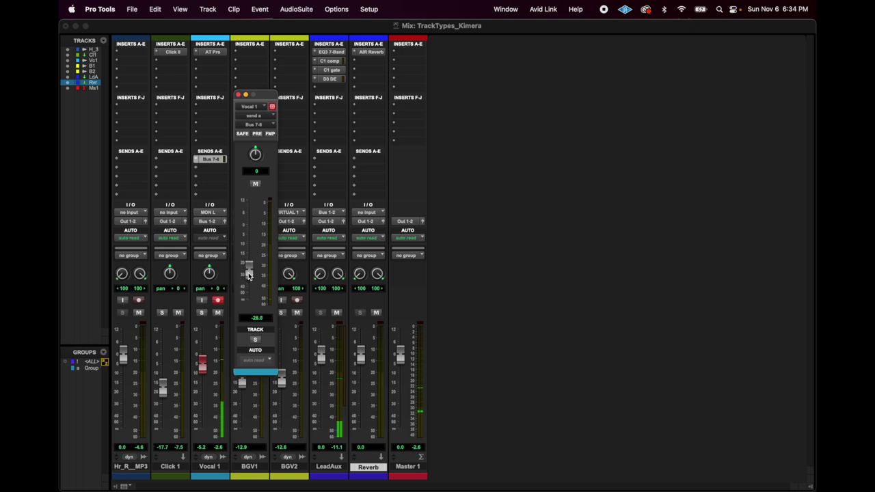
drag(248, 275, 243, 240)
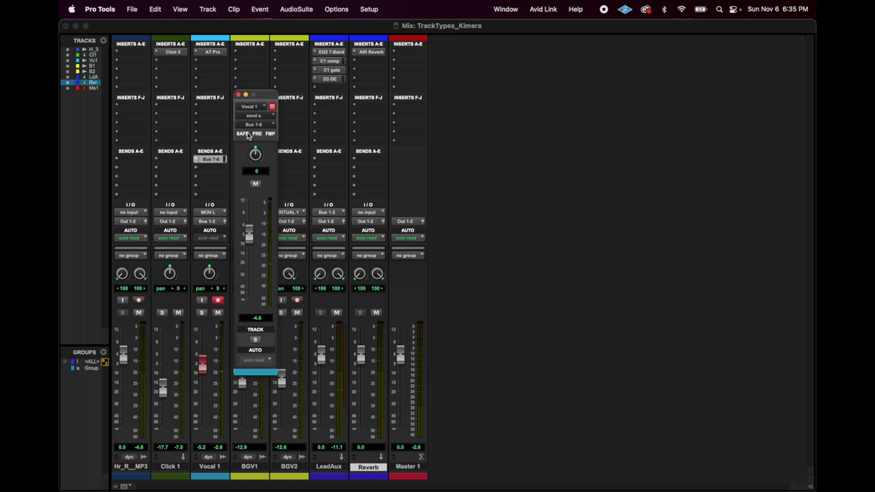
click(238, 95)
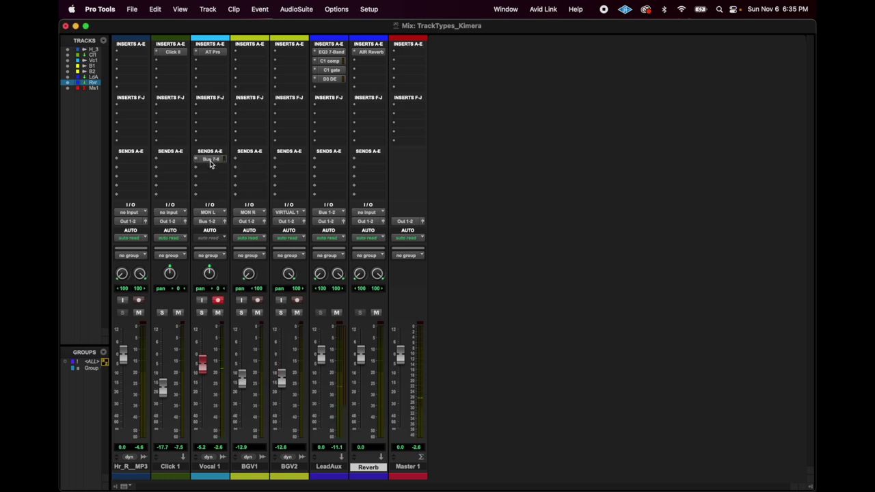
Step: Set the Reverb aux's input to Bus 7-8 and reopen Vocal 1's Bus 7-8 send window
click(373, 213)
mouse_move(375, 216)
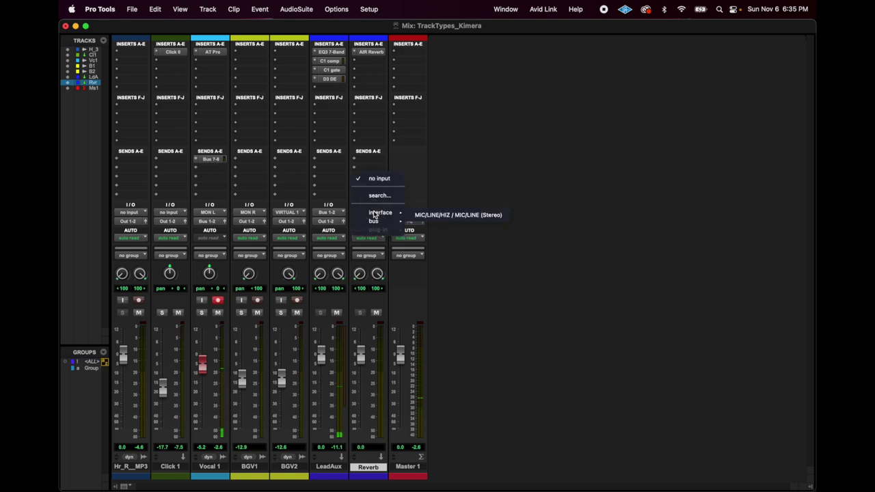
mouse_move(437, 224)
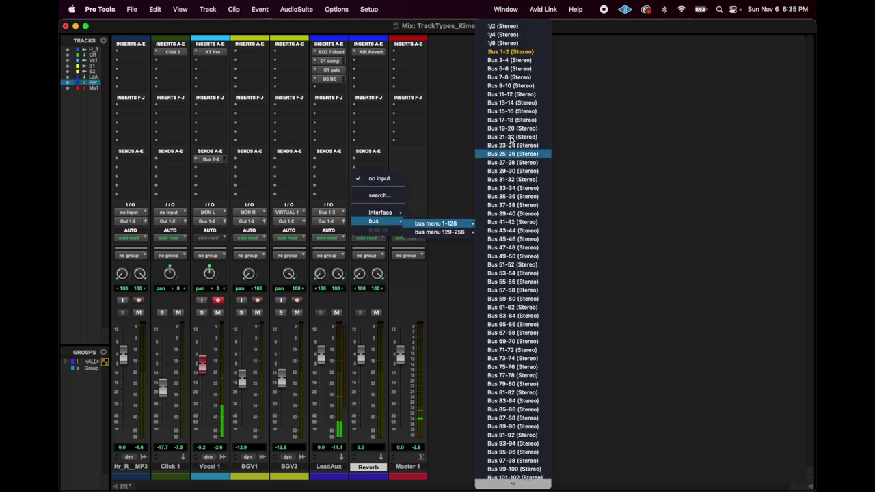
click(521, 77)
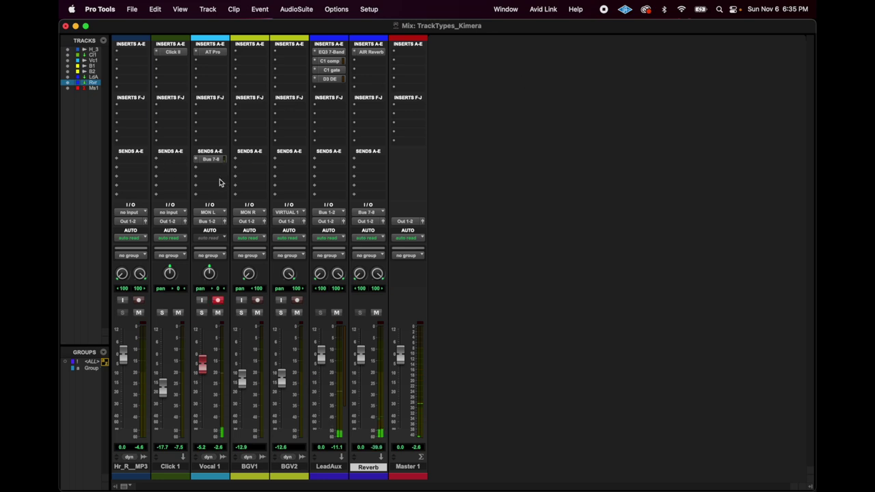
click(211, 160)
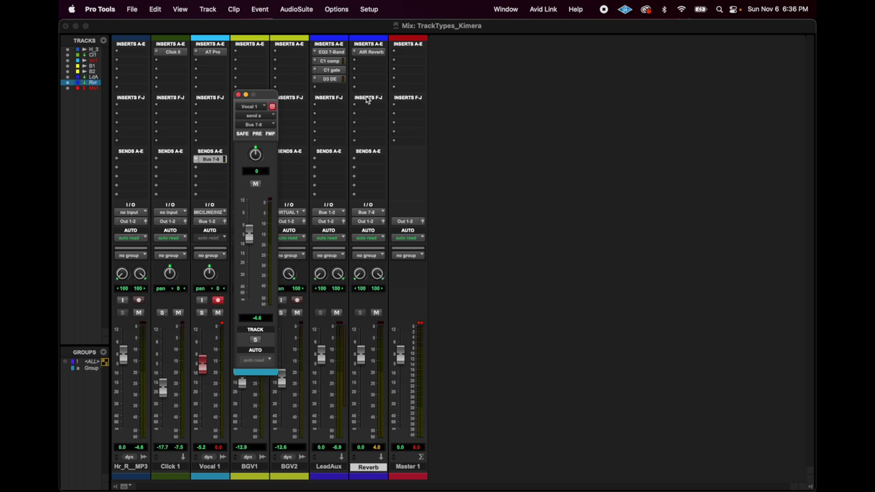
Step: Drag Vocal 1's Bus 7-8 send fader down to -17.4 dB and close the send window
drag(248, 234, 248, 258)
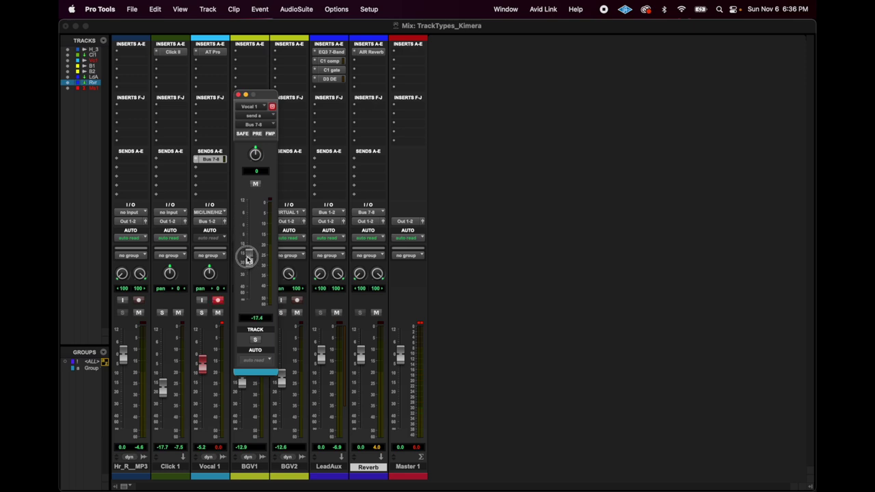
click(211, 160)
click(212, 161)
click(212, 162)
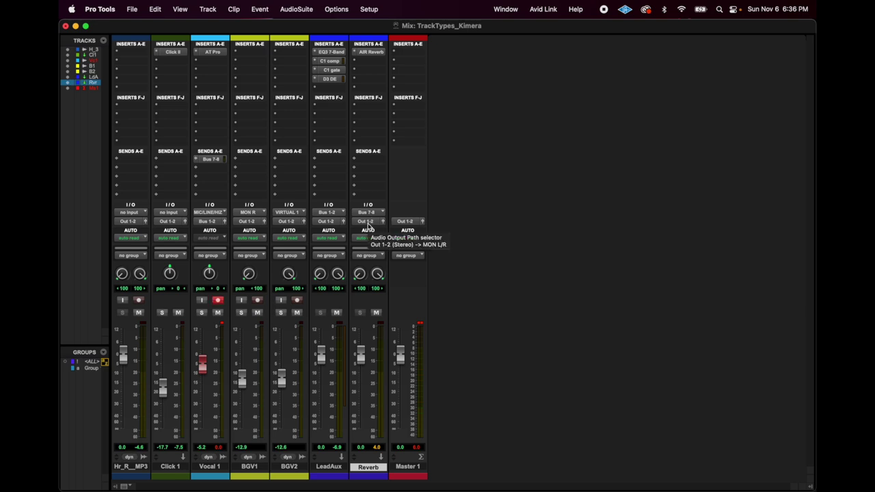
Step: Open the Reverb track's AIR Reverb plug-in on 11 Cathedral and reposition its window
click(370, 52)
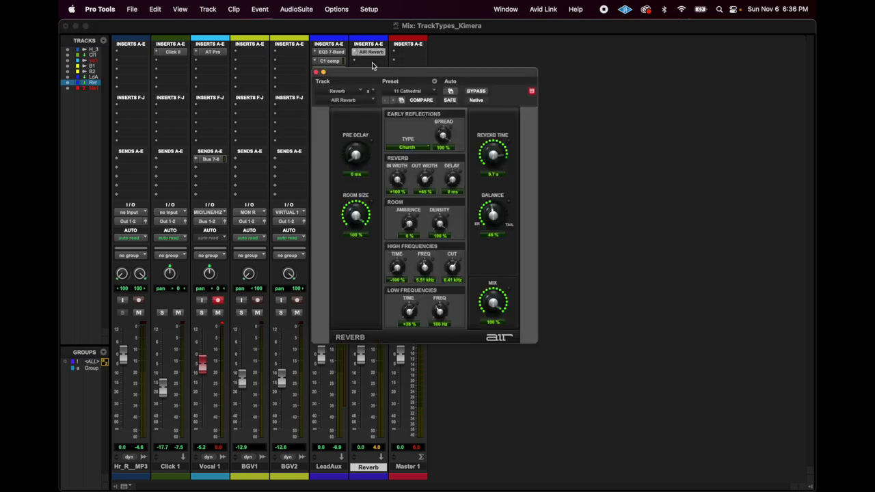
drag(363, 75, 488, 73)
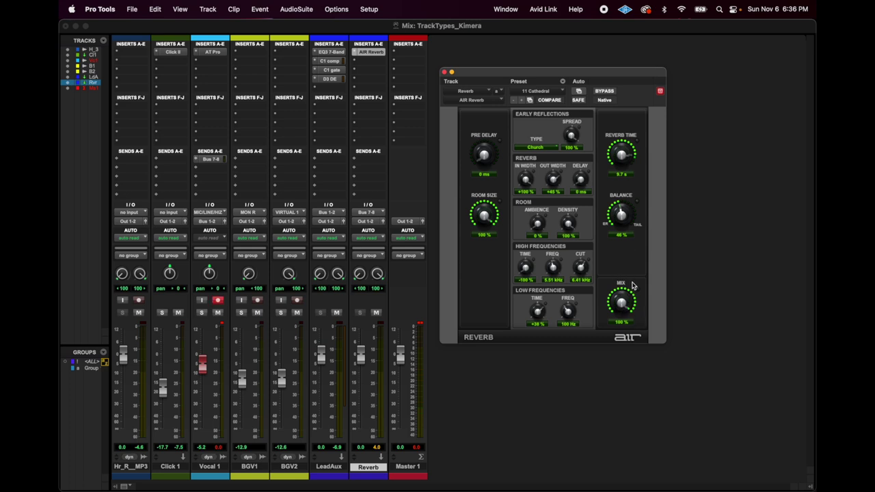
drag(618, 305, 627, 236)
drag(622, 304, 621, 282)
Step: Set Vocal 1's Bus 7-8 send to about -30.6 dB and close the plug-in and send windows
click(207, 160)
drag(253, 250, 248, 276)
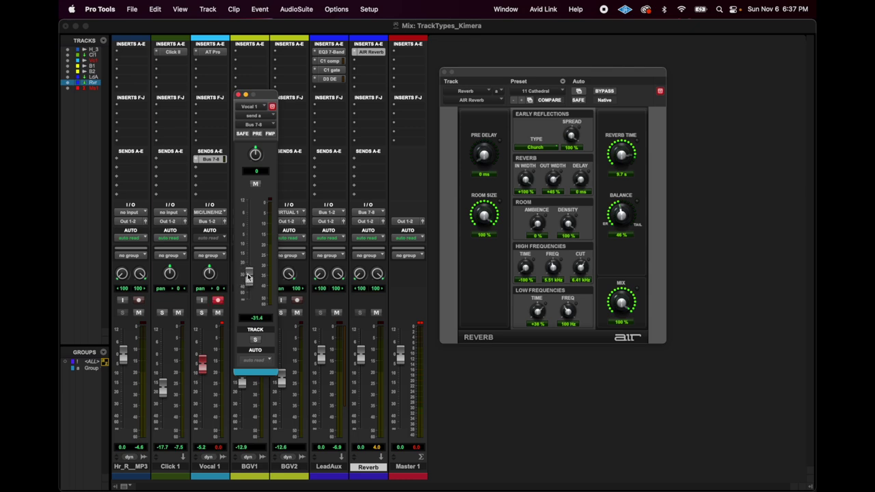
alt+click(248, 276)
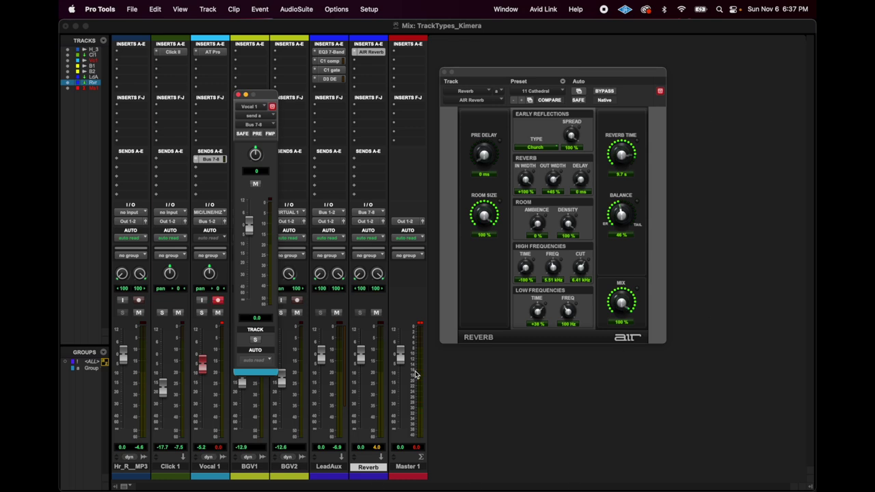
drag(248, 226, 248, 276)
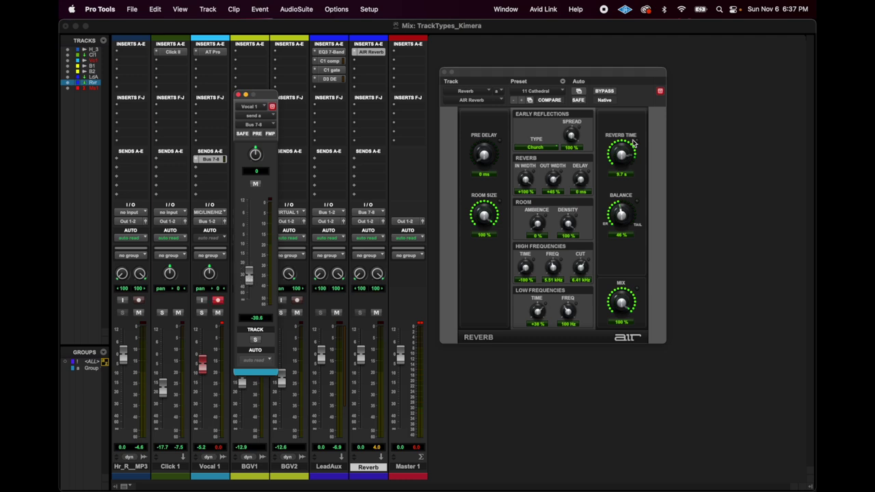
key(ctrl+alt+super+w)
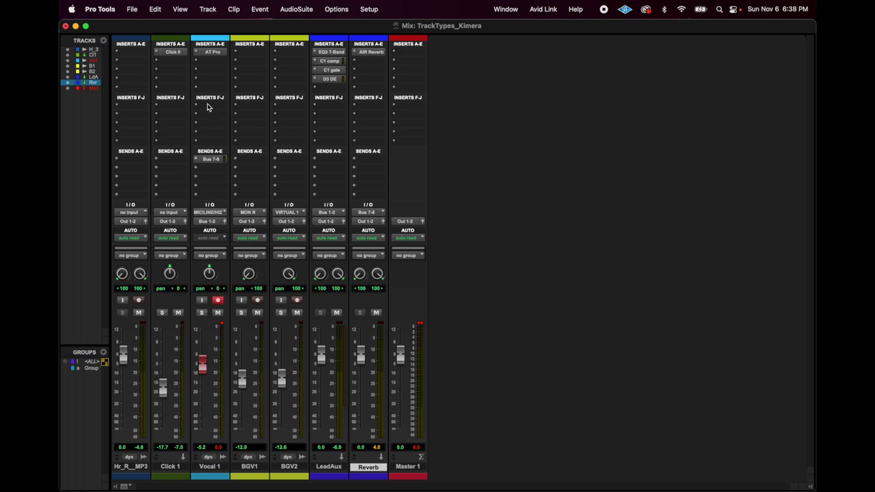
click(209, 161)
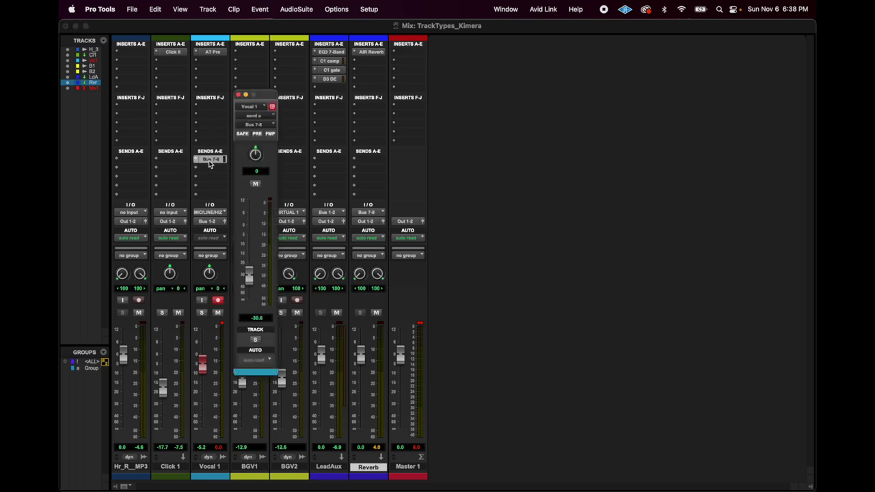
click(237, 94)
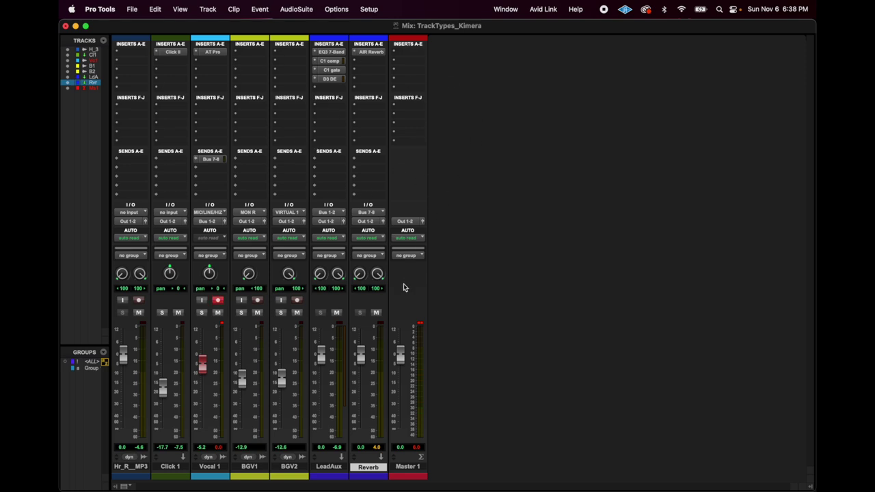
click(406, 220)
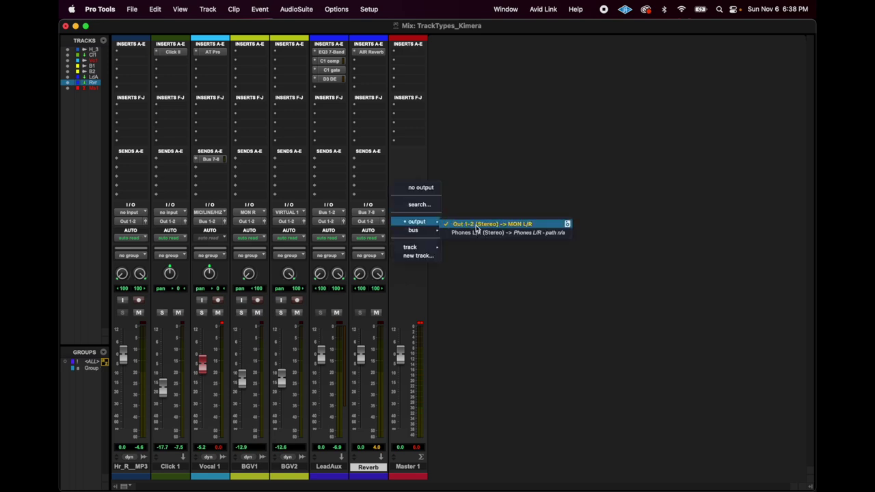
click(487, 188)
click(407, 220)
click(469, 198)
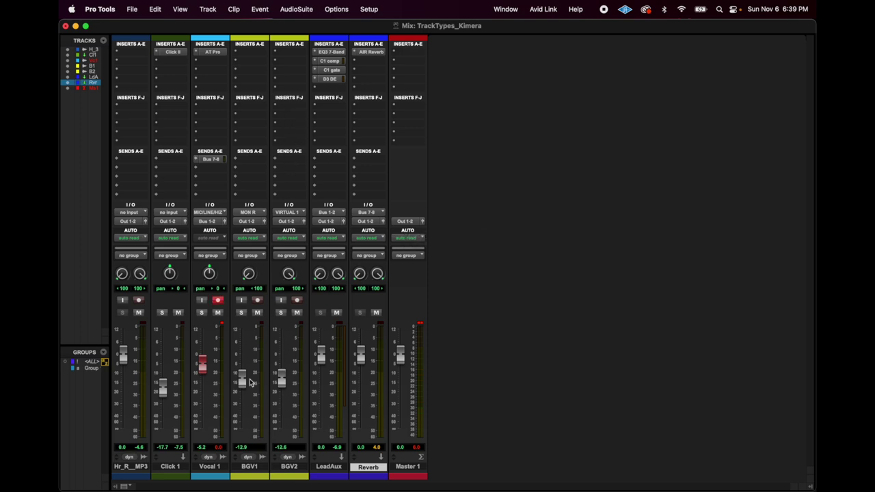
click(407, 466)
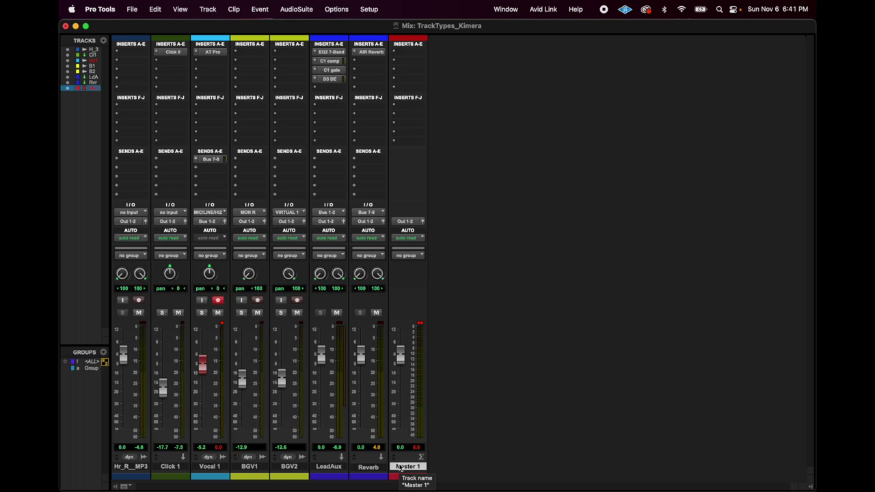
Step: Make a copy of the Reverb aux track and rename the copy 'Delay'
key(p)
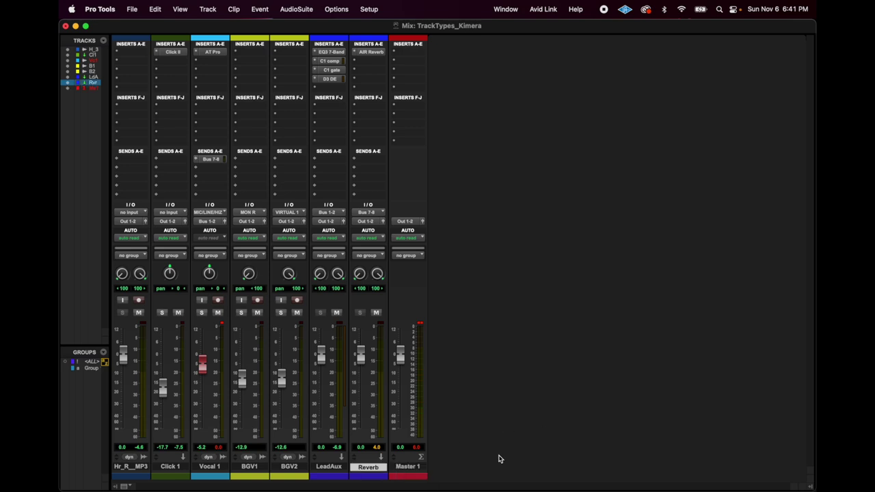
key(alt+shift+d)
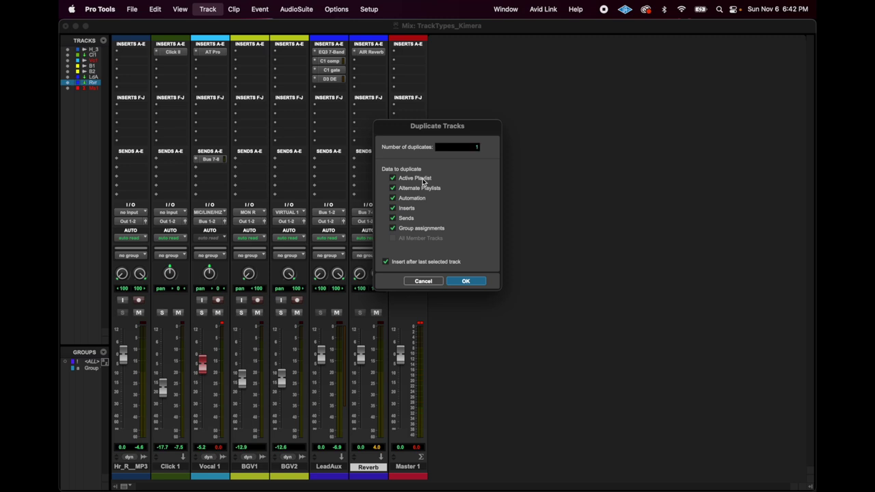
key(Return)
double_click(409, 468)
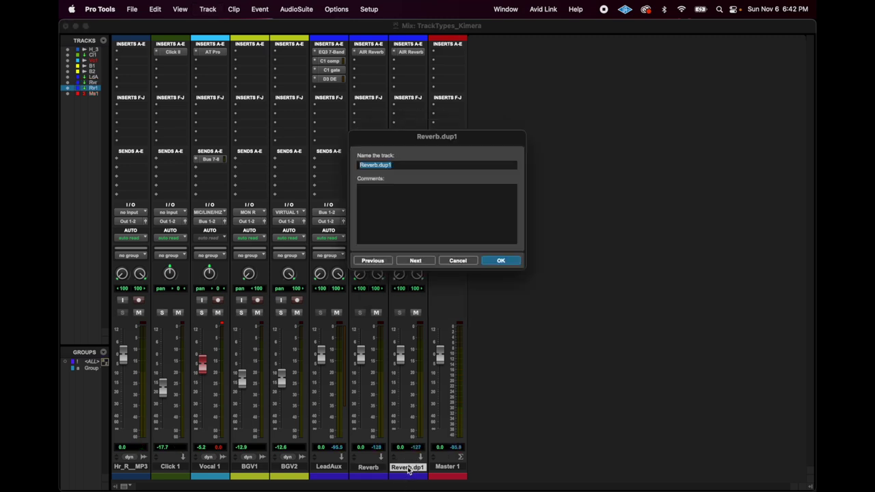
text(Delay)
key(Return)
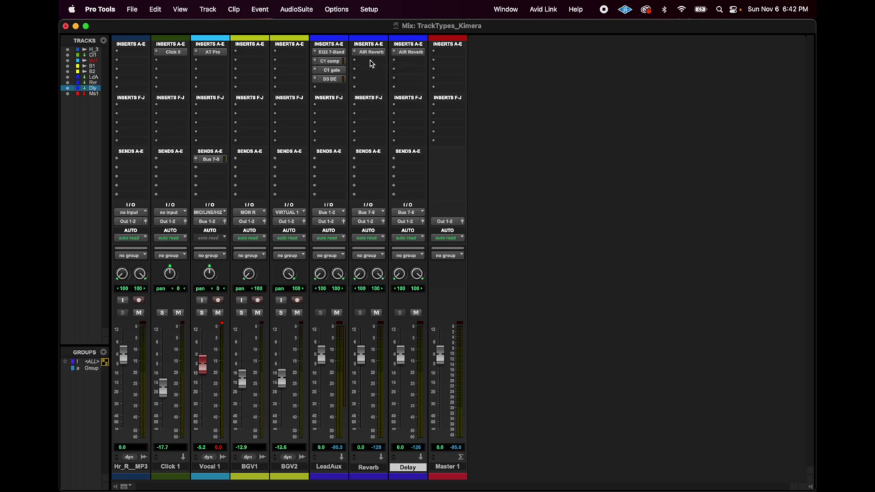
Step: Raise Vocal 1's Bus 7-8 send level to -21.0
click(214, 159)
drag(248, 276, 247, 265)
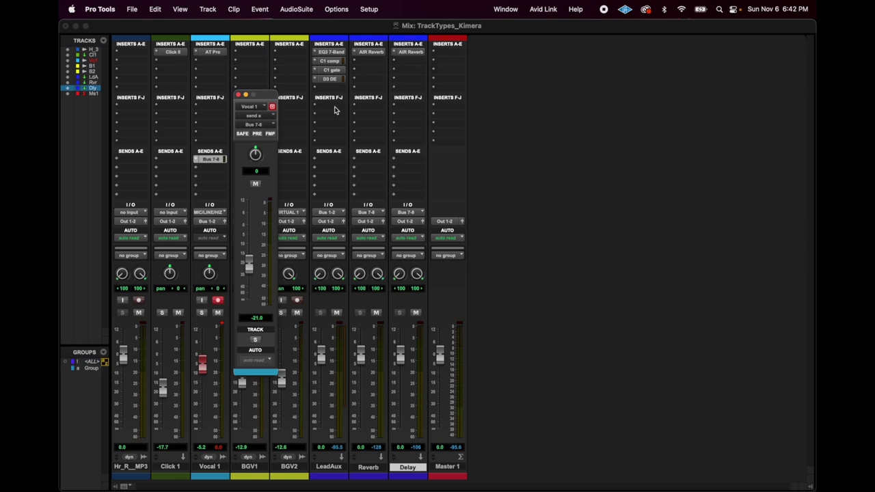
click(238, 94)
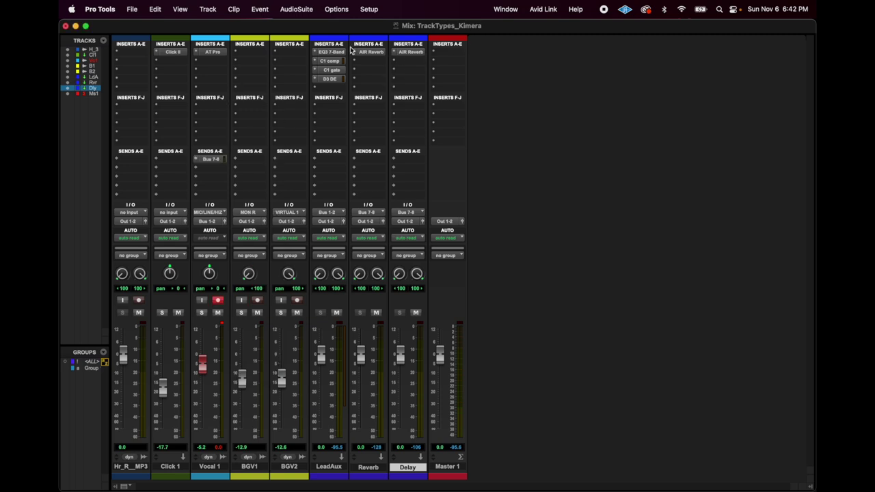
Step: Replace the Delay track's insert with the AIR Multi-Delay multichannel plug-in
click(395, 52)
mouse_move(413, 53)
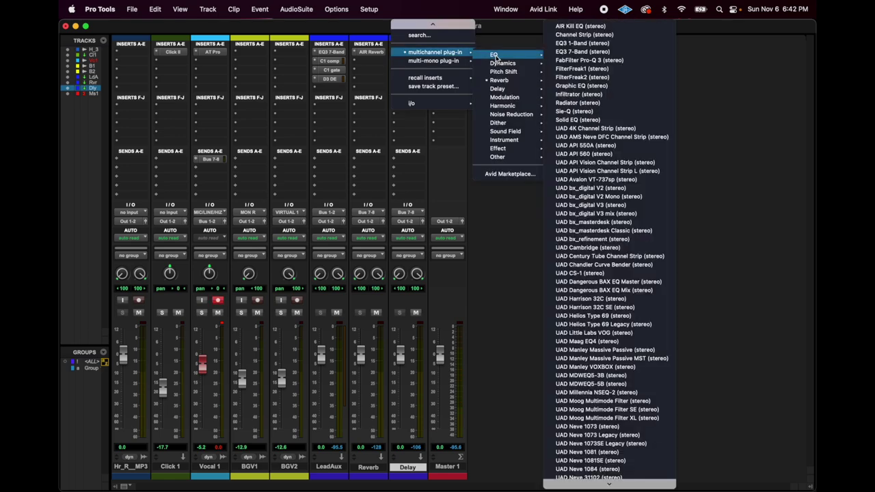
mouse_move(498, 89)
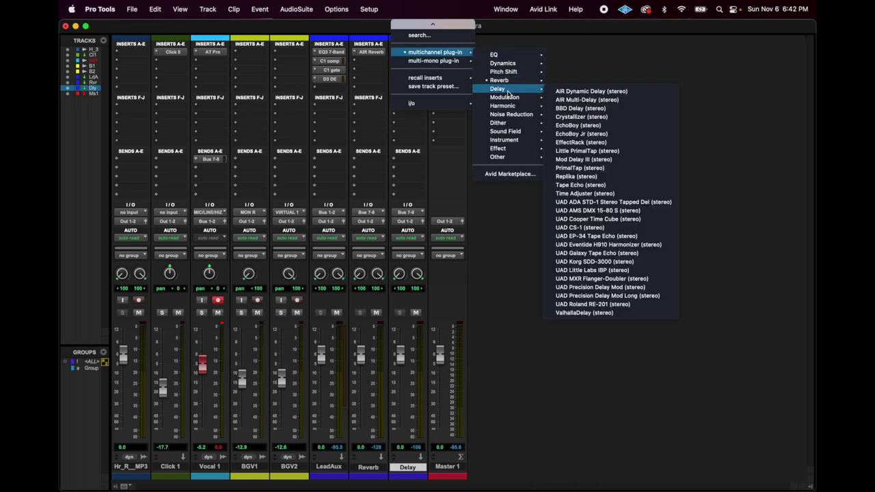
click(586, 100)
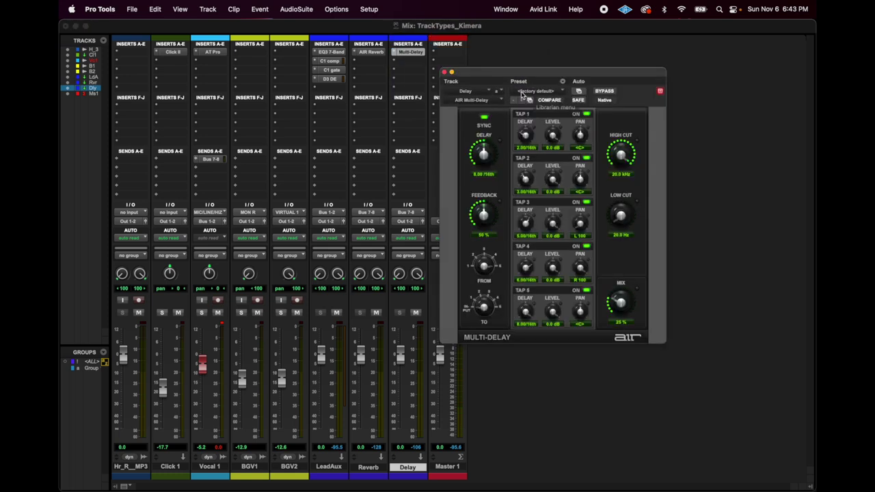
Step: Load the '02 Simple Quarters' preset on AIR Multi-Delay and set its Mix to 100%
click(563, 92)
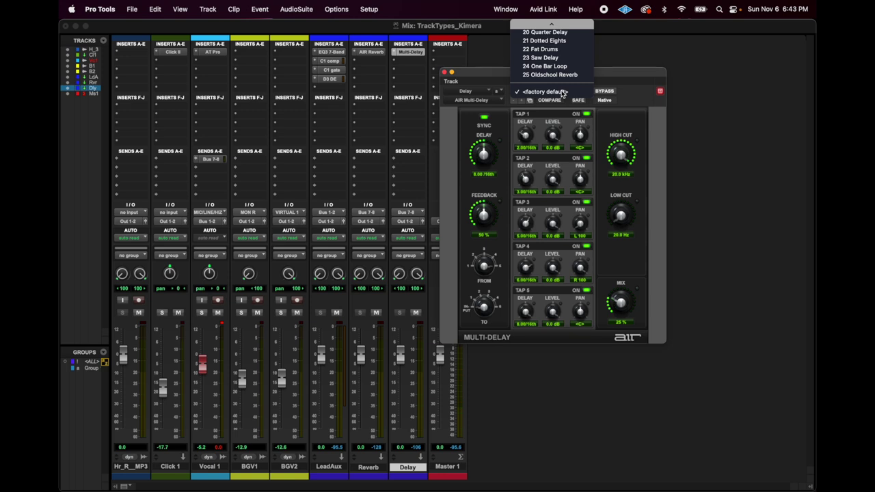
scroll(563, 92, up, 5)
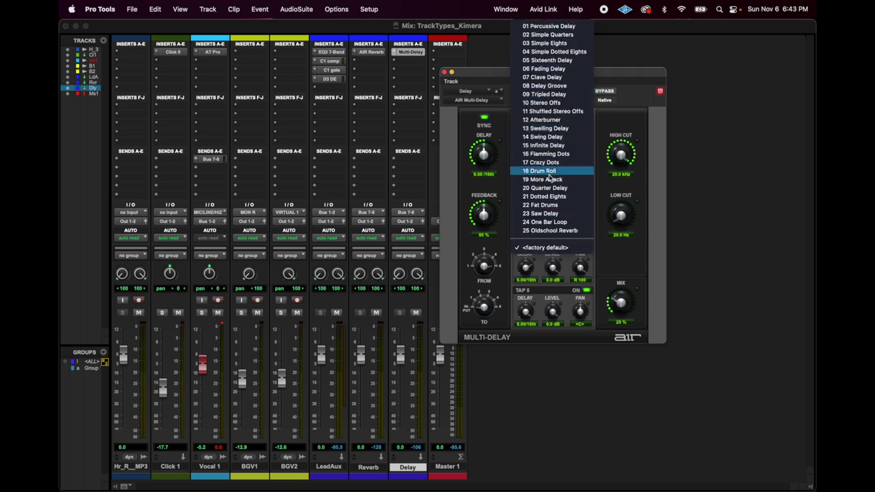
click(580, 36)
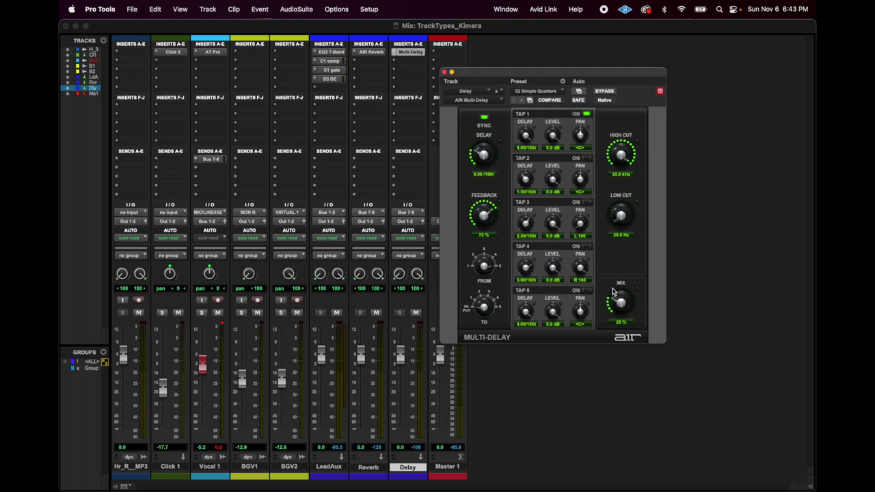
drag(618, 304, 704, 125)
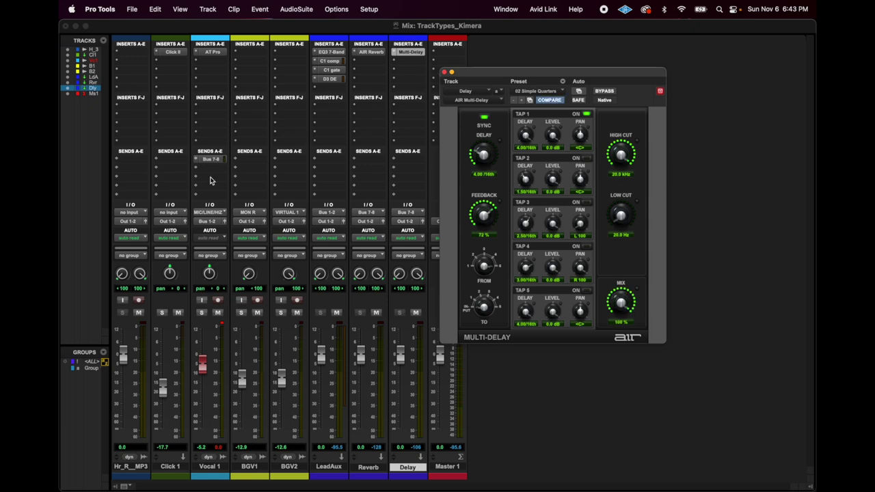
click(444, 72)
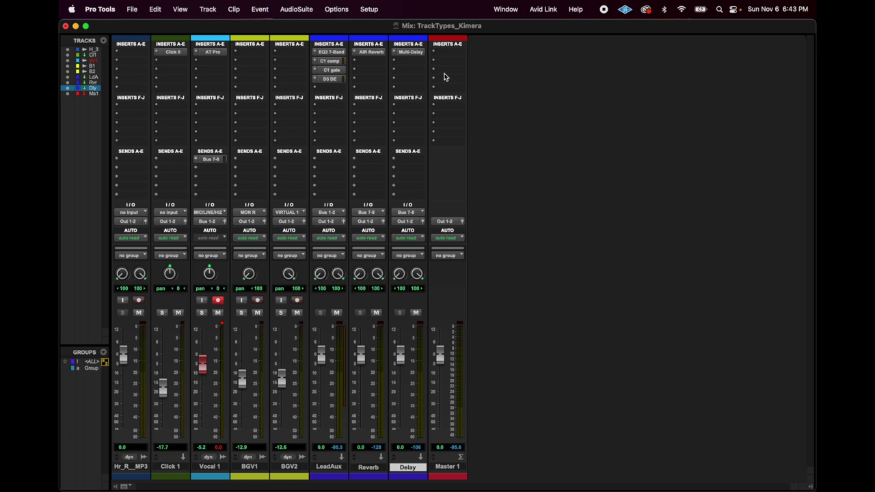
Step: Set the Delay aux track's input to Bus 9-10
click(402, 214)
mouse_move(417, 221)
mouse_move(478, 224)
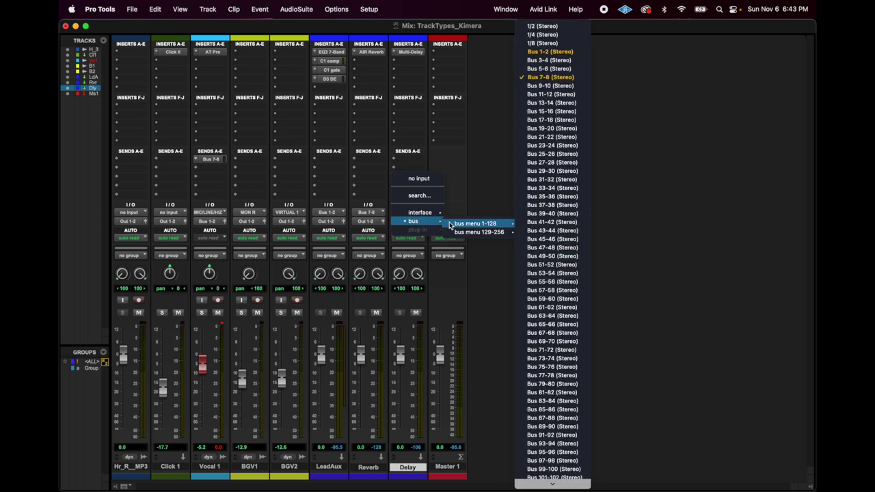
click(551, 86)
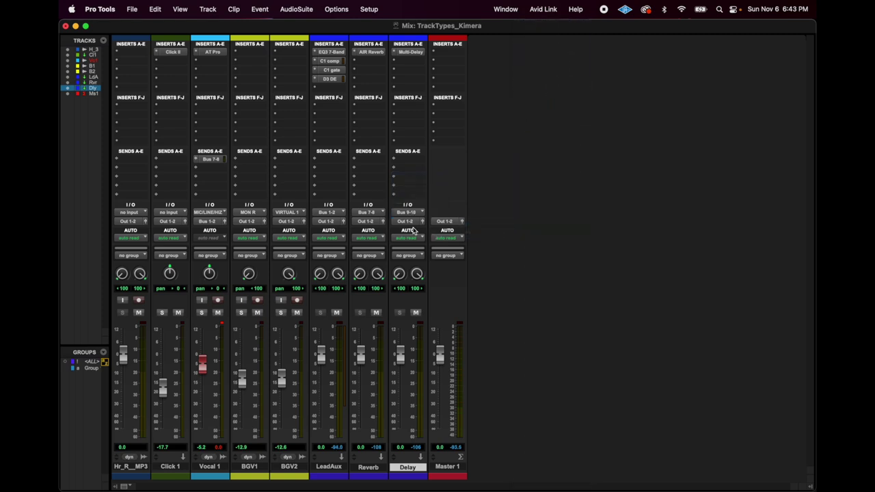
Step: Add a Bus 9-10 send on Vocal 1 at -37.7
click(200, 170)
mouse_move(226, 177)
mouse_move(279, 181)
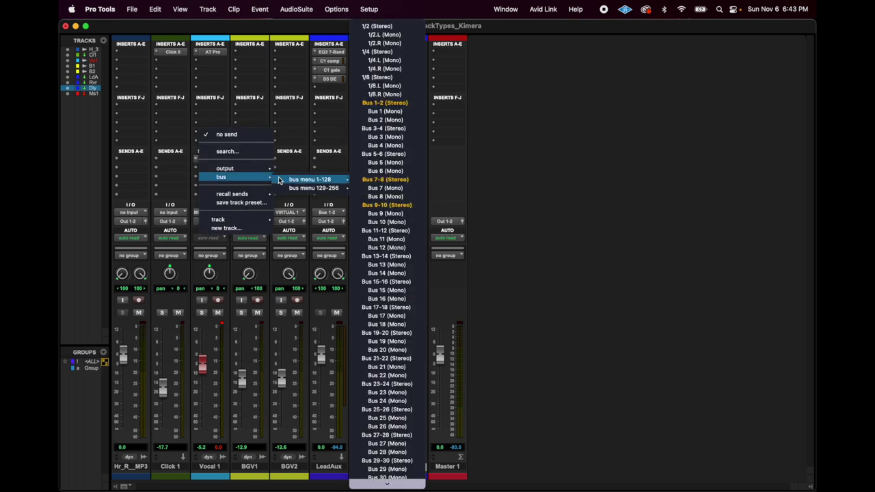
click(387, 205)
drag(249, 298, 248, 276)
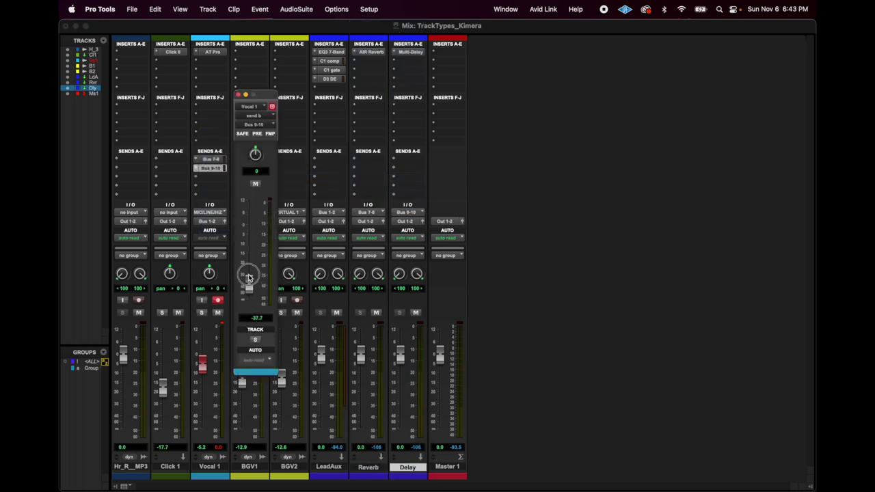
click(237, 95)
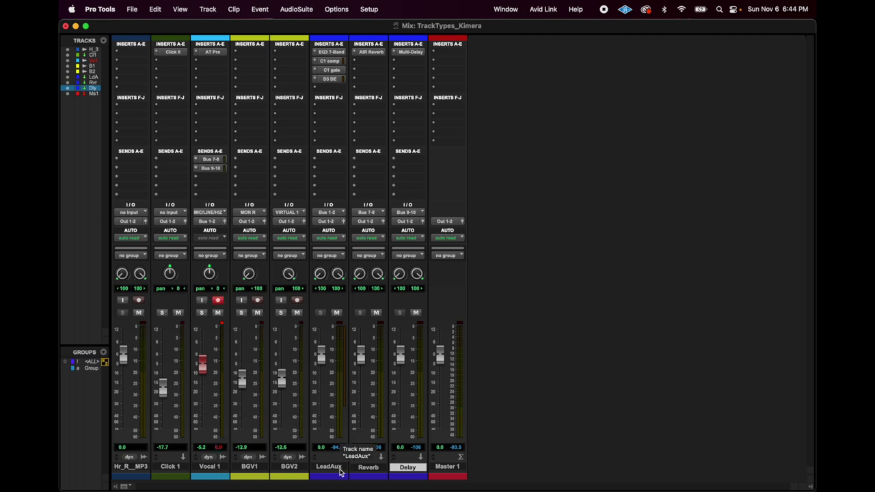
Step: With BGV1 and BGV2 selected, add a stereo Aux Input track and rename it 'BGVAux'
click(249, 467)
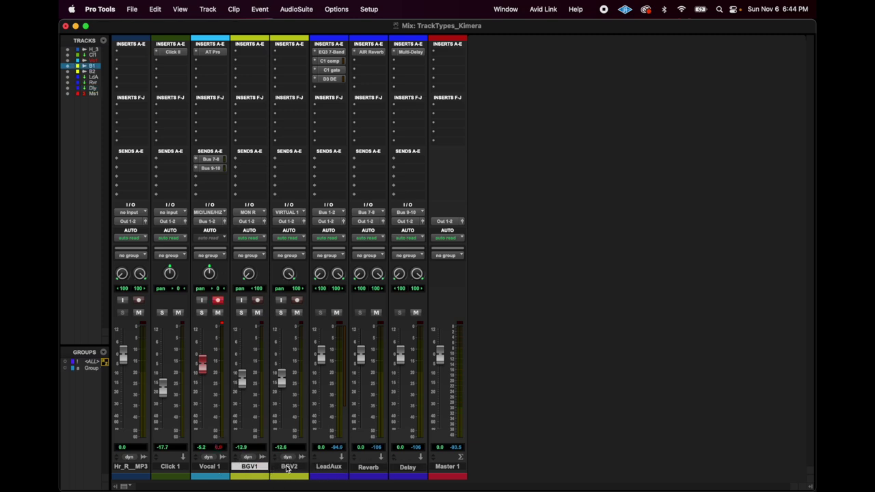
shift+click(289, 467)
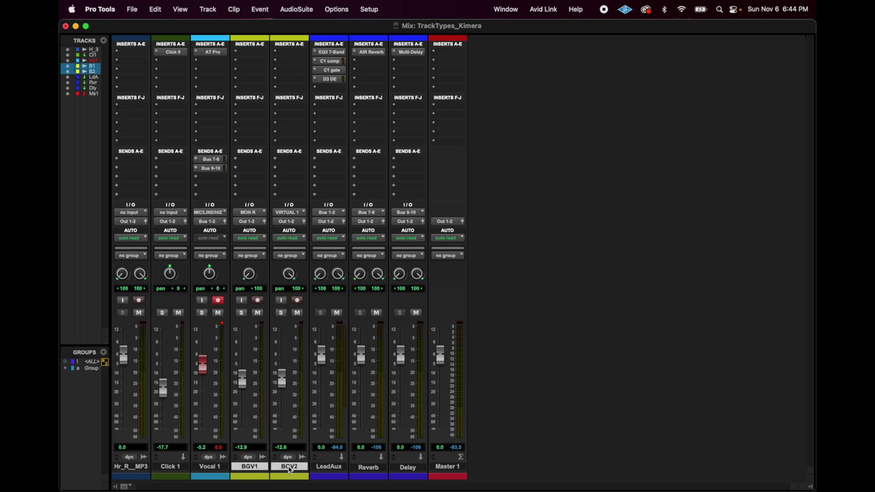
key(super+shift+n)
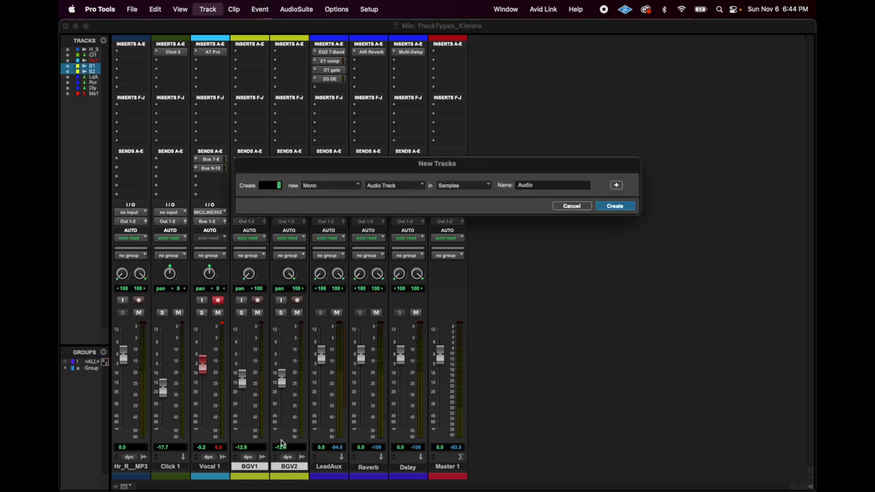
click(346, 190)
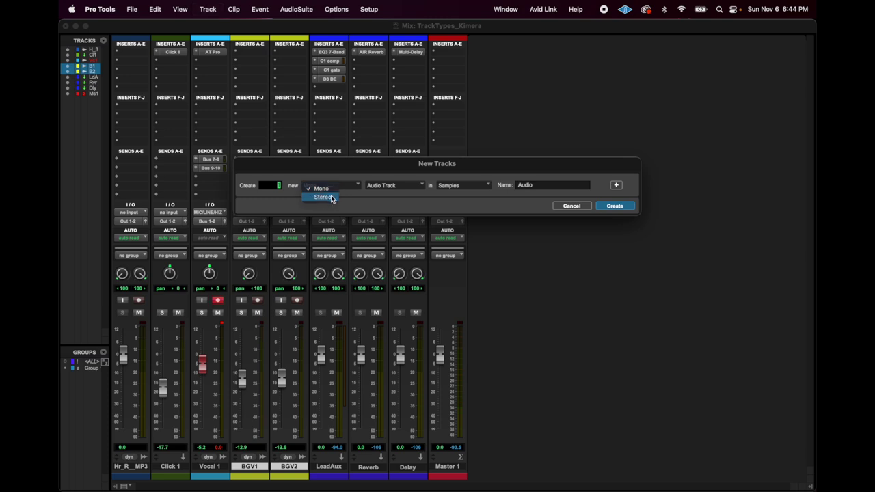
click(332, 198)
click(401, 185)
click(402, 195)
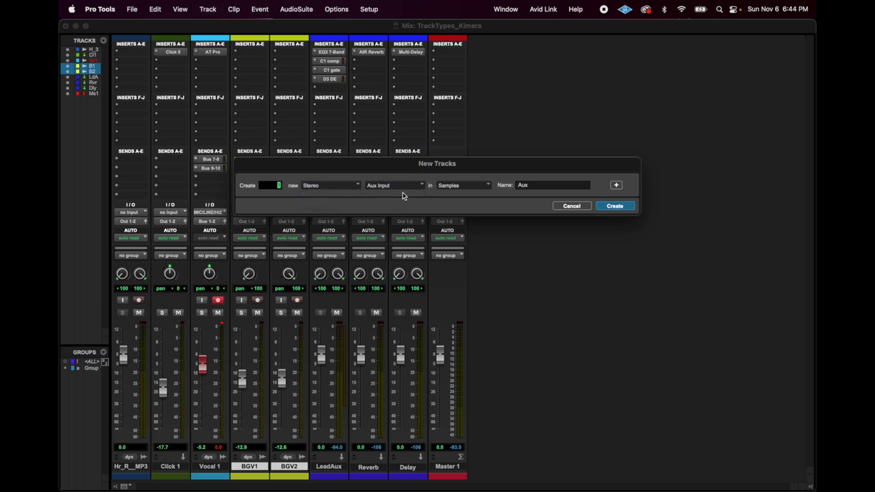
key(Return)
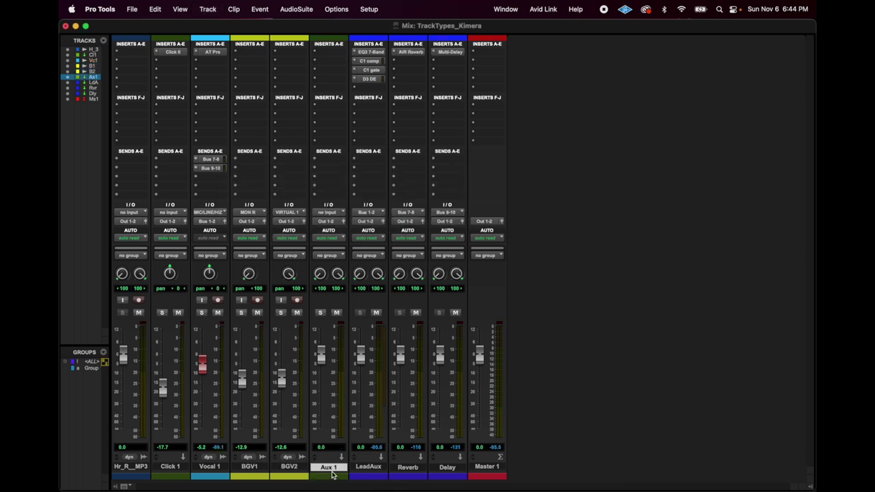
double_click(328, 467)
text(BGV)
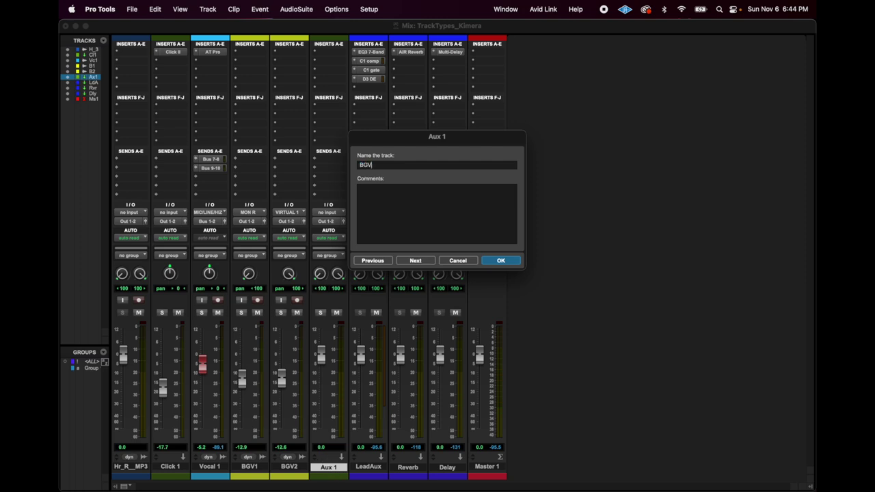
text(Aux)
key(Return)
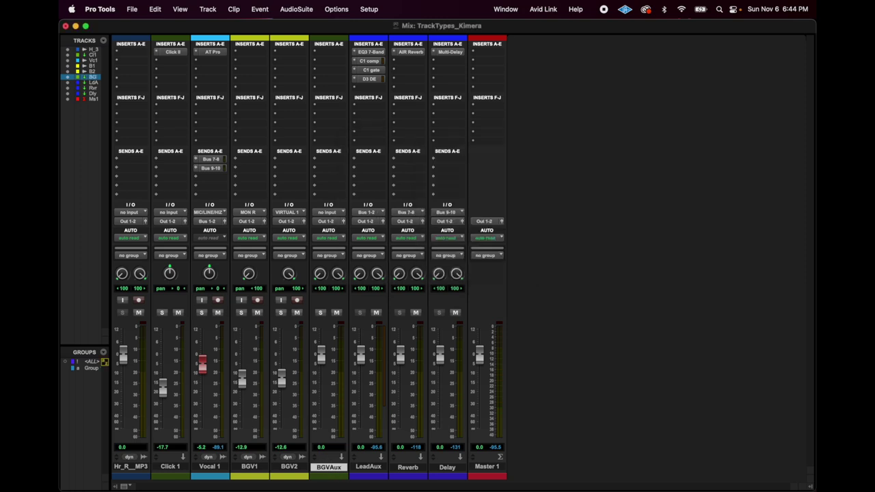
Step: Move BGVAux beside LeadAux, then route the BGV1 and BGV2 outputs to Bus 3-4
drag(328, 467, 372, 472)
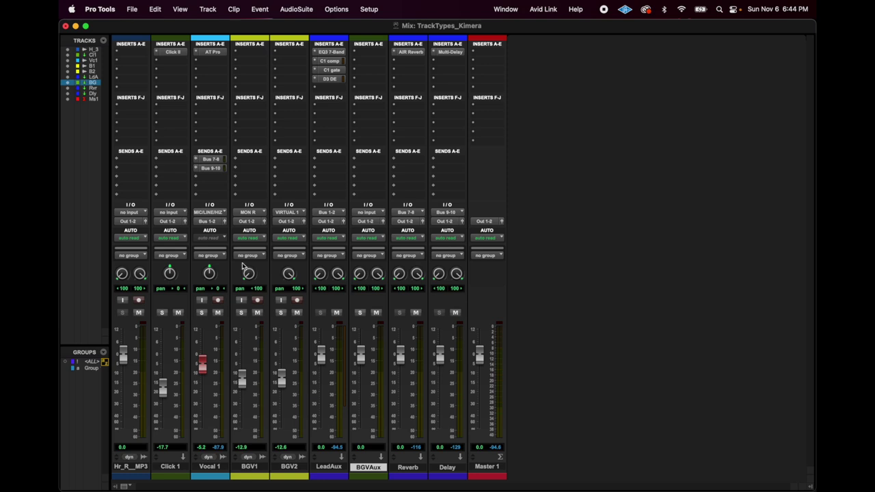
click(249, 466)
shift+click(283, 469)
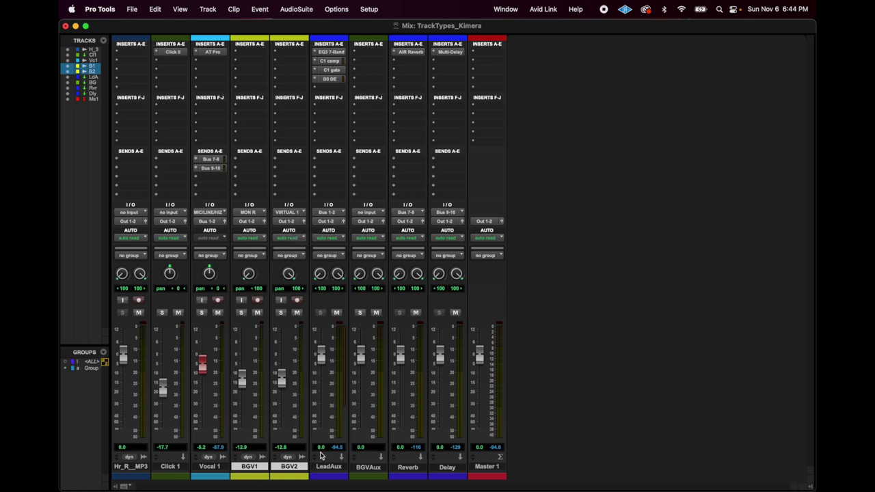
click(288, 223)
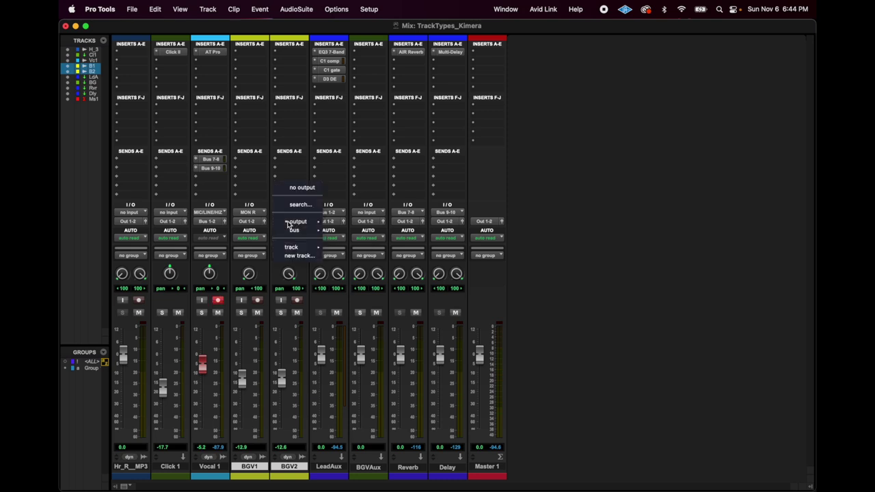
mouse_move(304, 230)
mouse_move(346, 236)
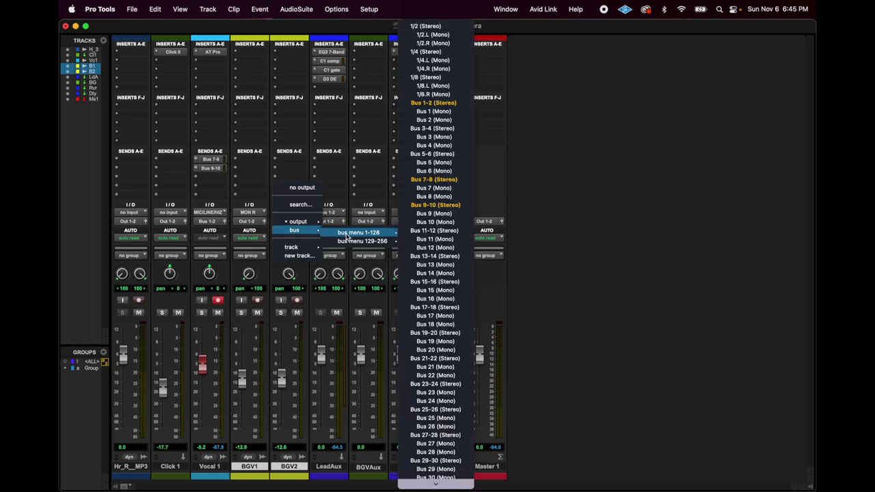
click(441, 128)
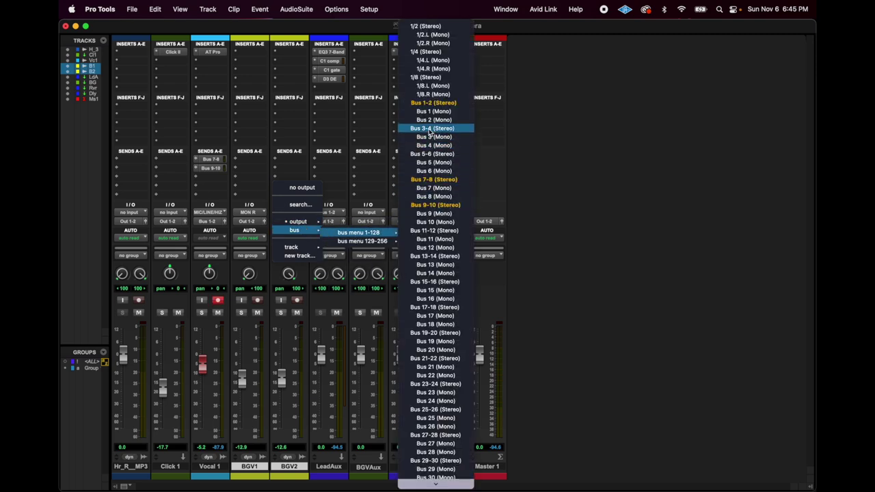
click(430, 128)
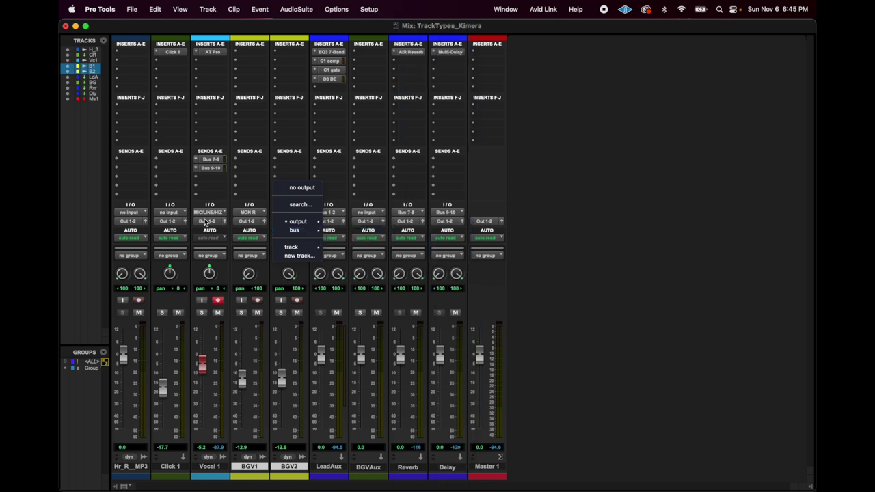
mouse_move(299, 230)
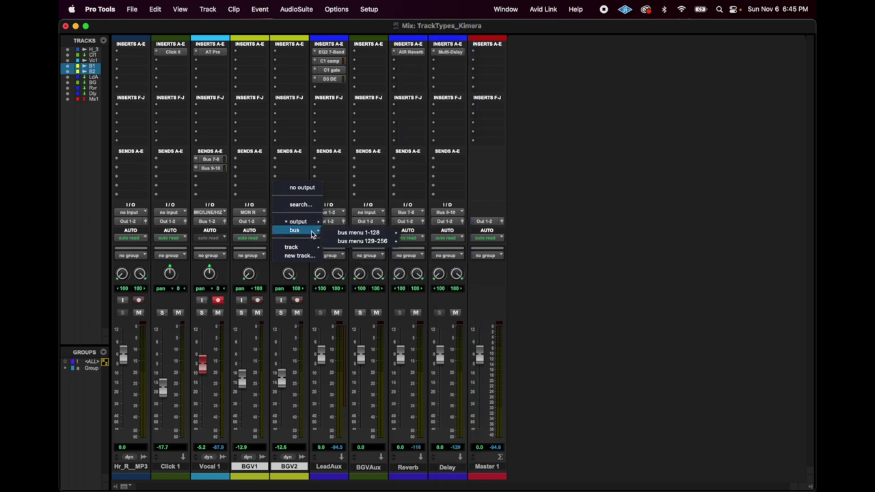
mouse_move(362, 232)
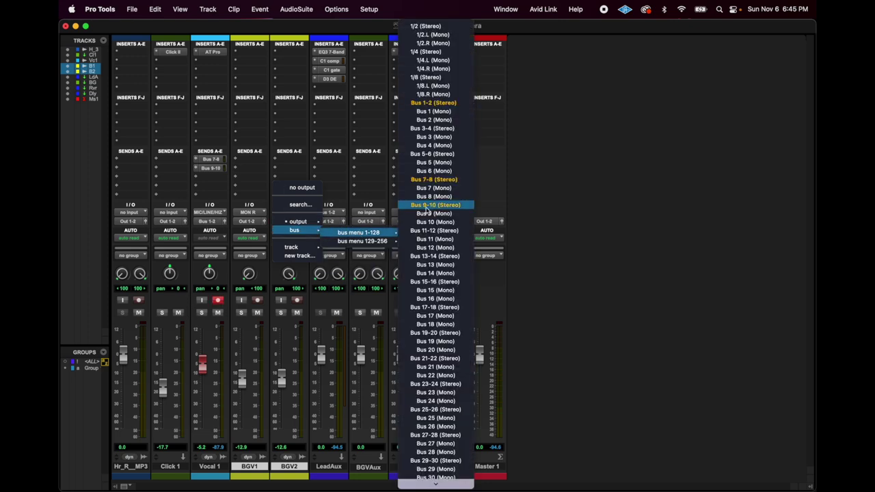
click(430, 128)
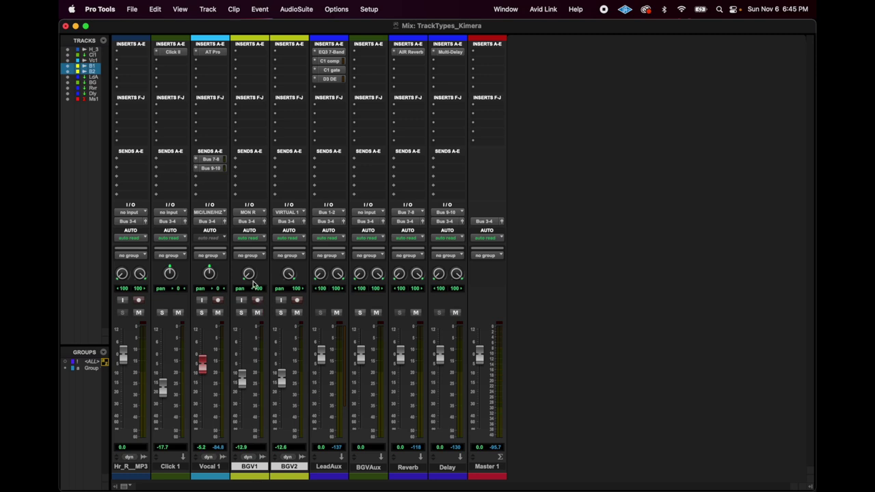
Step: Reset all track outputs to Out 1-2 and send Vocal 1 back to Bus 1-2
click(249, 222)
alt+click(311, 222)
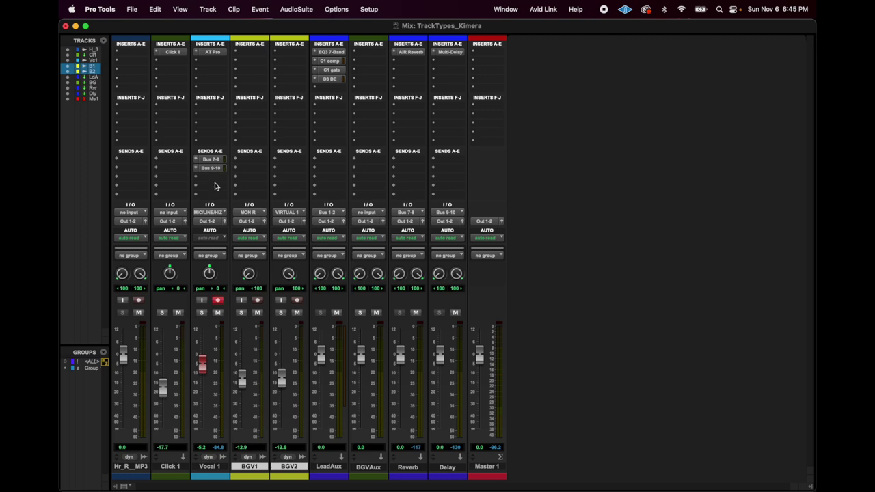
click(209, 222)
mouse_move(219, 231)
mouse_move(279, 233)
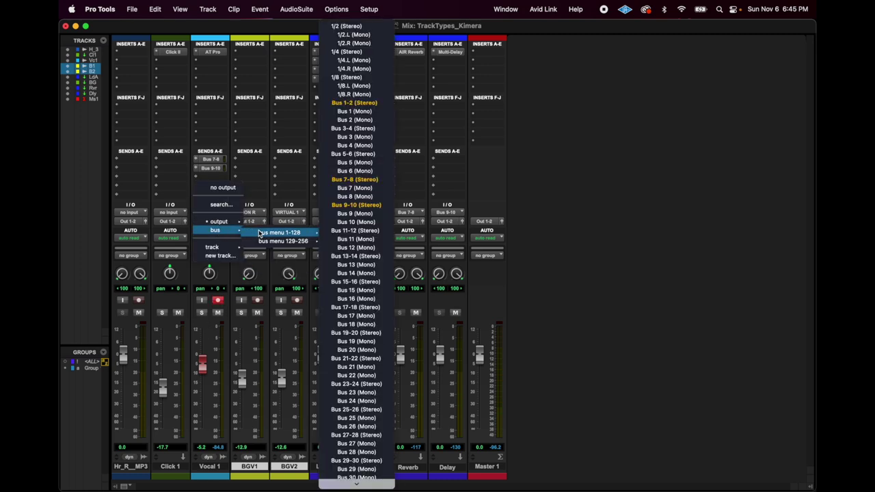
click(367, 106)
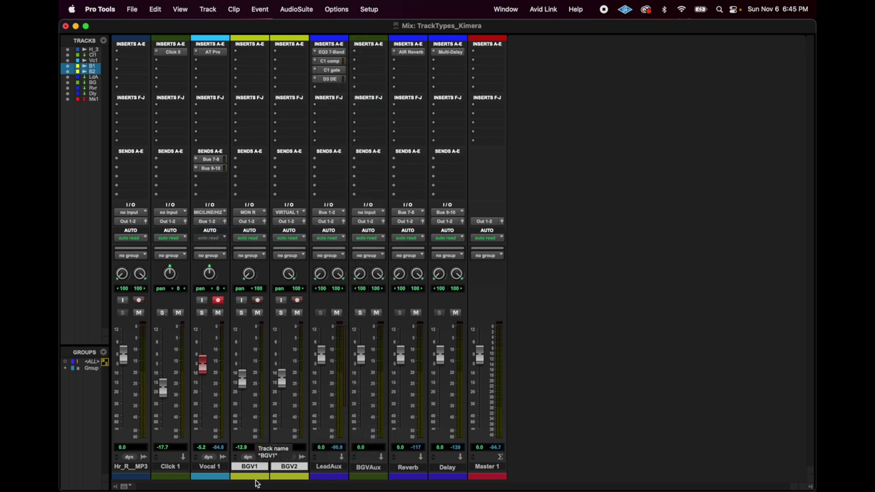
Step: Route only the BGV1 and BGV2 outputs to Bus 3-4
click(248, 222)
mouse_move(250, 226)
mouse_move(312, 235)
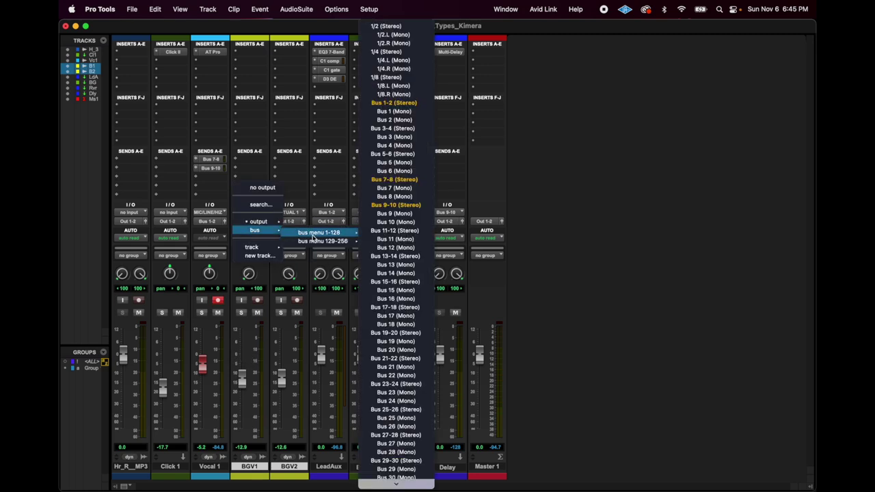
click(395, 129)
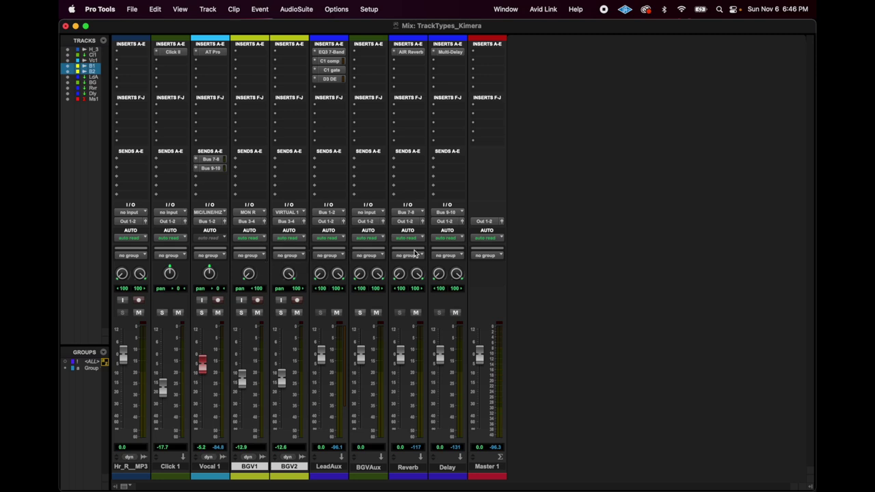
Step: Set BGVAux's input to Bus 3-4 (Stereo) and select the BGVAux track
click(371, 214)
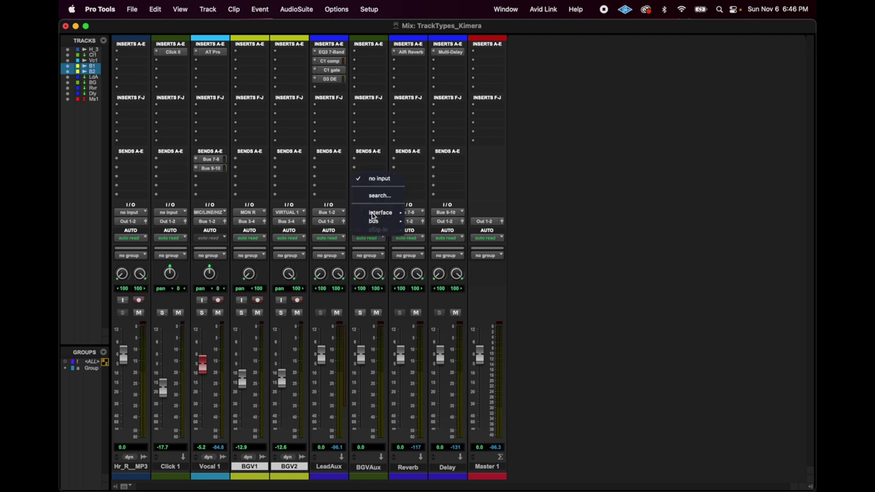
mouse_move(375, 221)
mouse_move(425, 224)
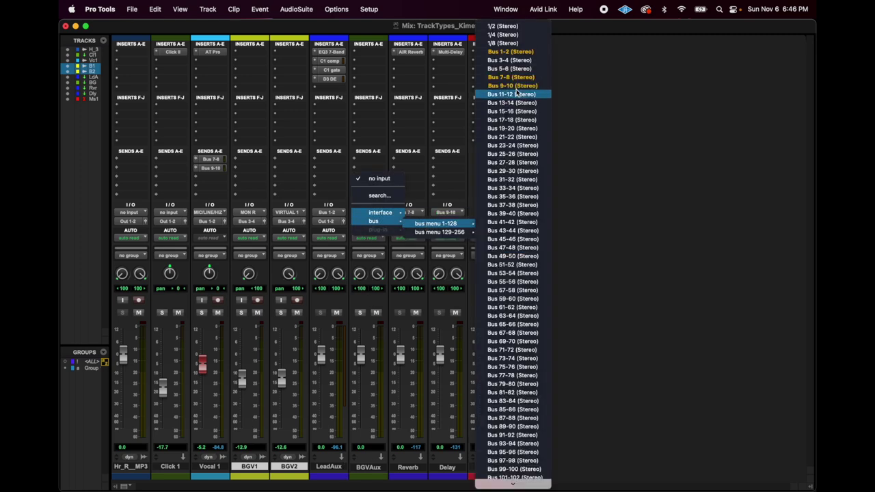
click(509, 61)
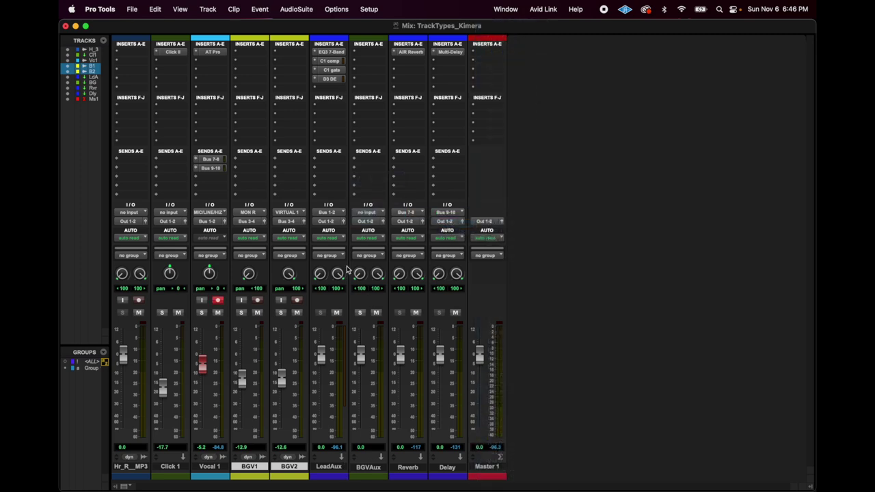
click(374, 470)
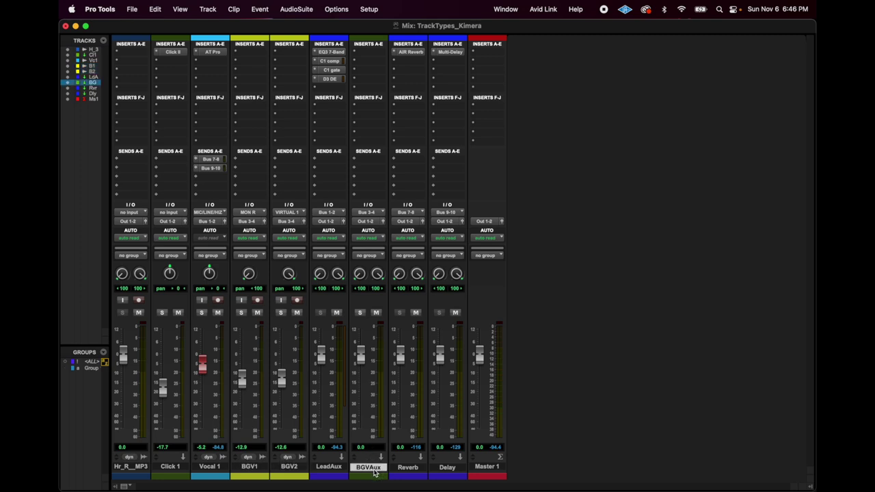